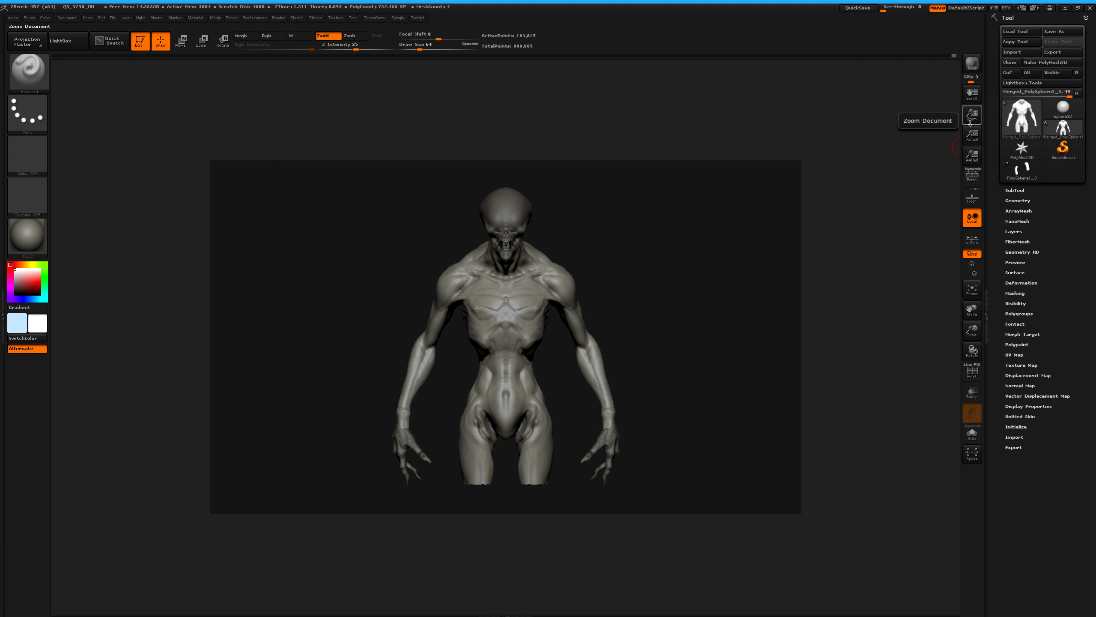
- Check the document at actual size and zoom it so the whole canvas fits in view
{"action": "left_click_drag", "start_coordinate": [971, 121], "coordinate": [972, 143]}
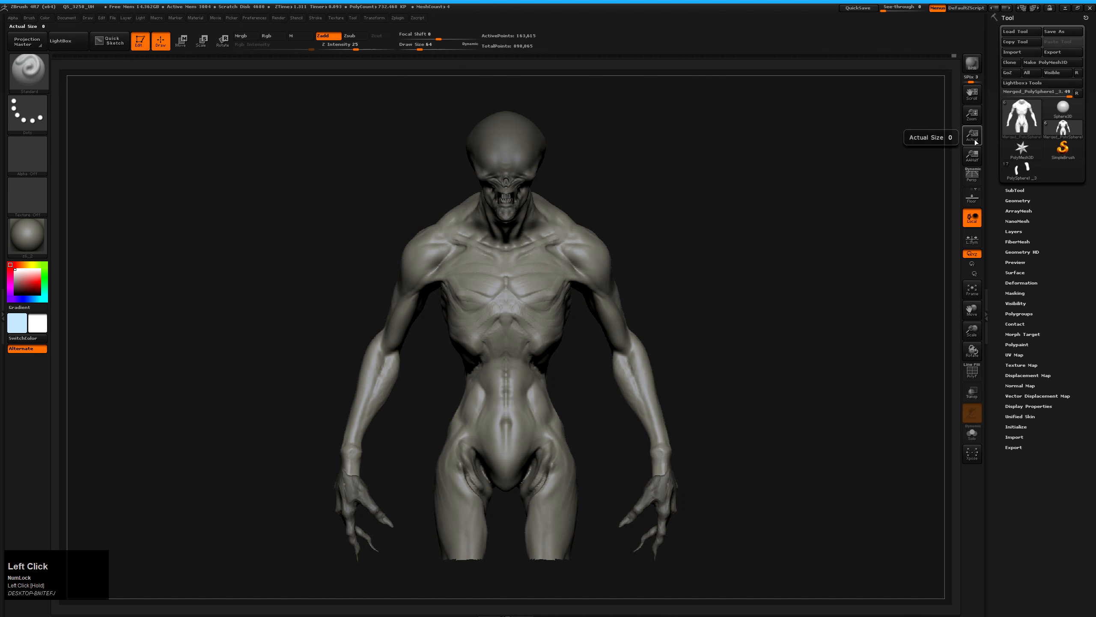
{"action": "left_click", "coordinate": [973, 140]}
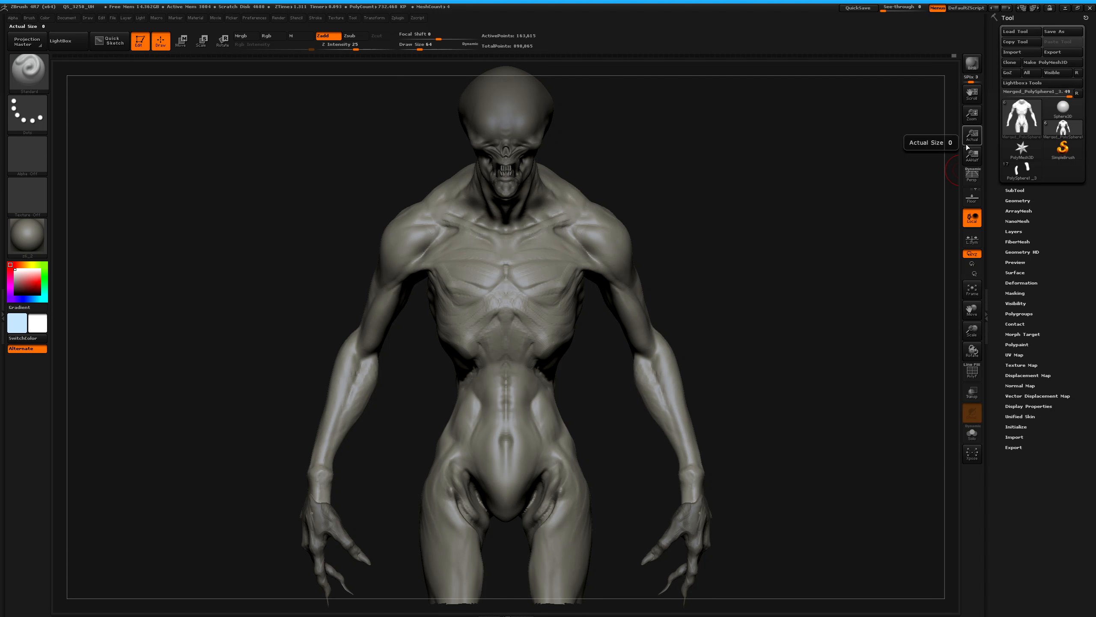
{"action": "left_click_drag", "start_coordinate": [971, 114], "coordinate": [970, 101]}
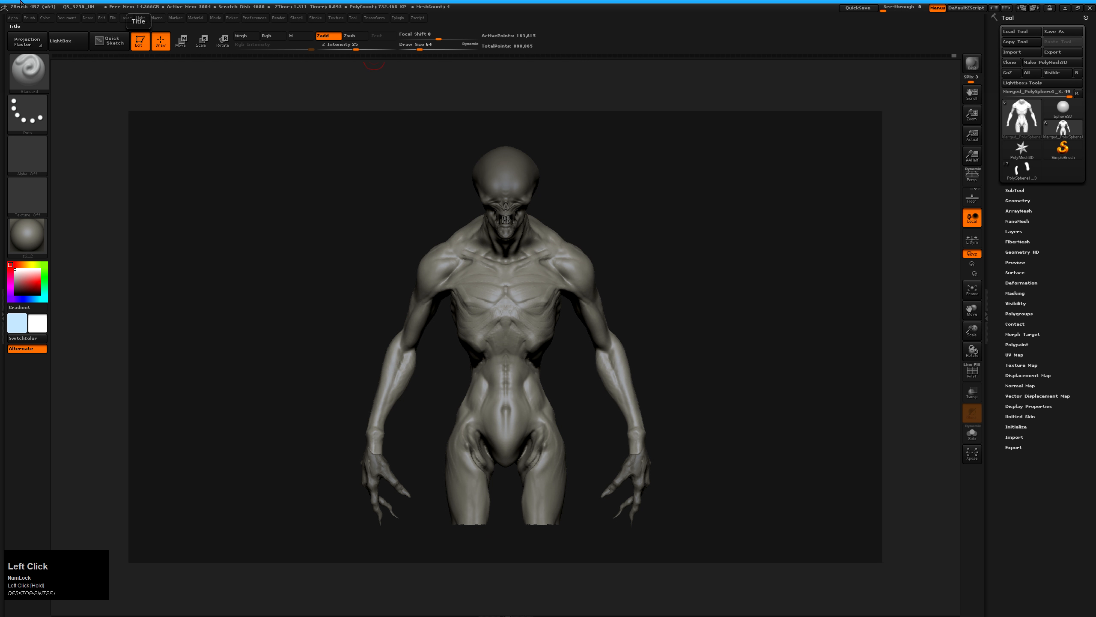
{"action": "left_click", "coordinate": [62, 18]}
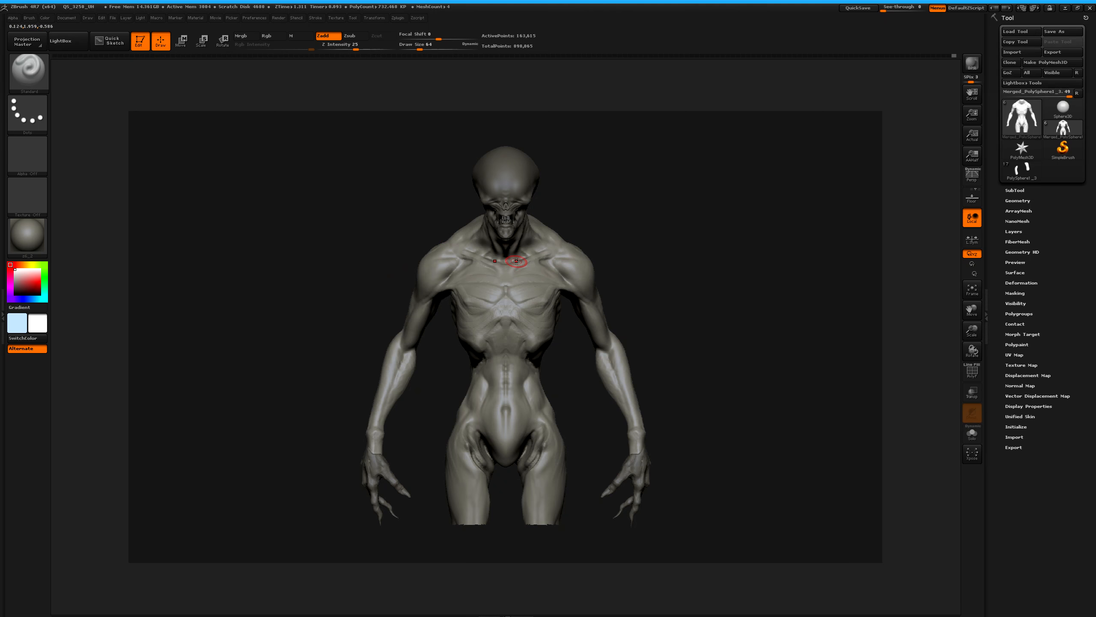
{"action": "key", "text": "t"}
{"action": "key", "text": "t"}
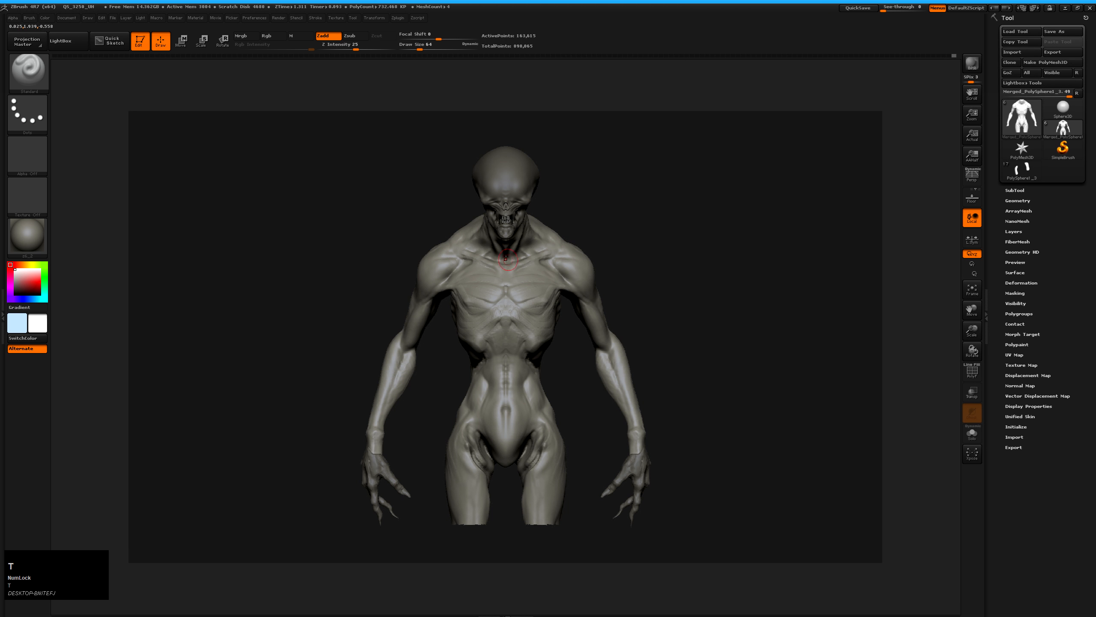
{"action": "left_click", "coordinate": [621, 246]}
{"action": "mouse_move", "coordinate": [621, 246]}
{"action": "left_mouse_down"}
{"action": "mouse_move", "coordinate": [644, 245]}
{"action": "mouse_move", "coordinate": [604, 241]}
{"action": "left_mouse_up"}
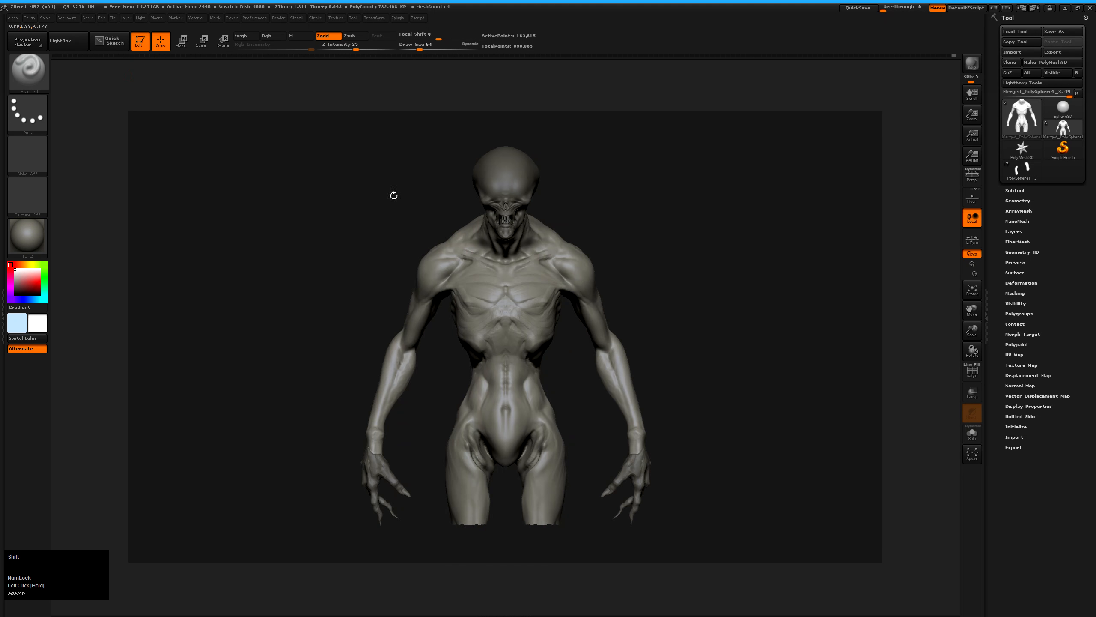
- Try a gradient on the document background and set its gradient Range back to 0
{"action": "left_click", "coordinate": [66, 18]}
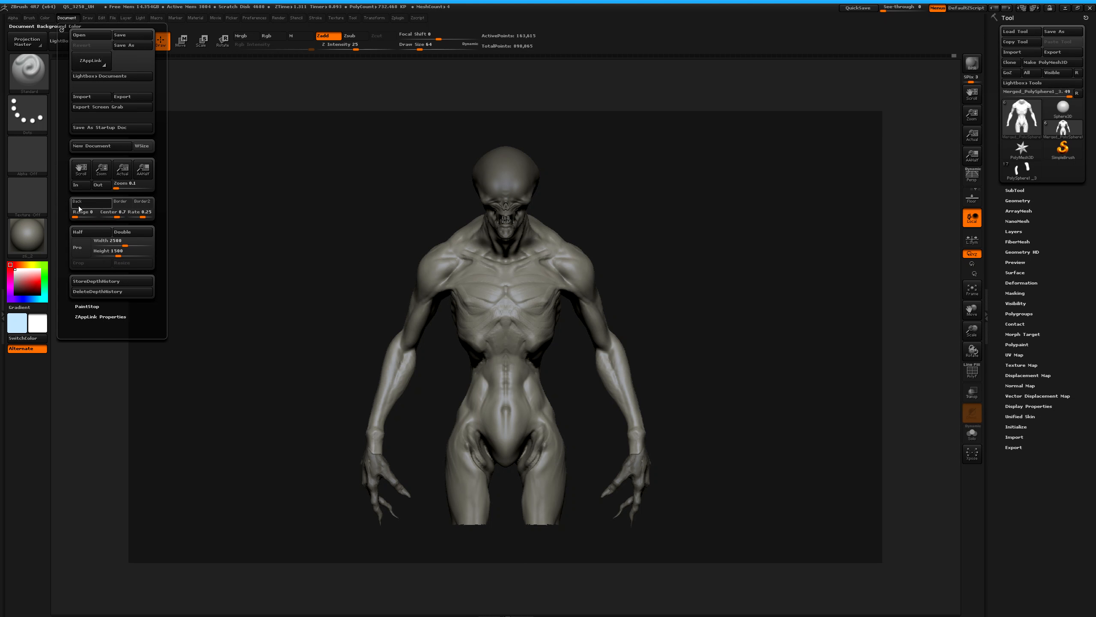
{"action": "left_click_drag", "start_coordinate": [76, 213], "coordinate": [80, 215]}
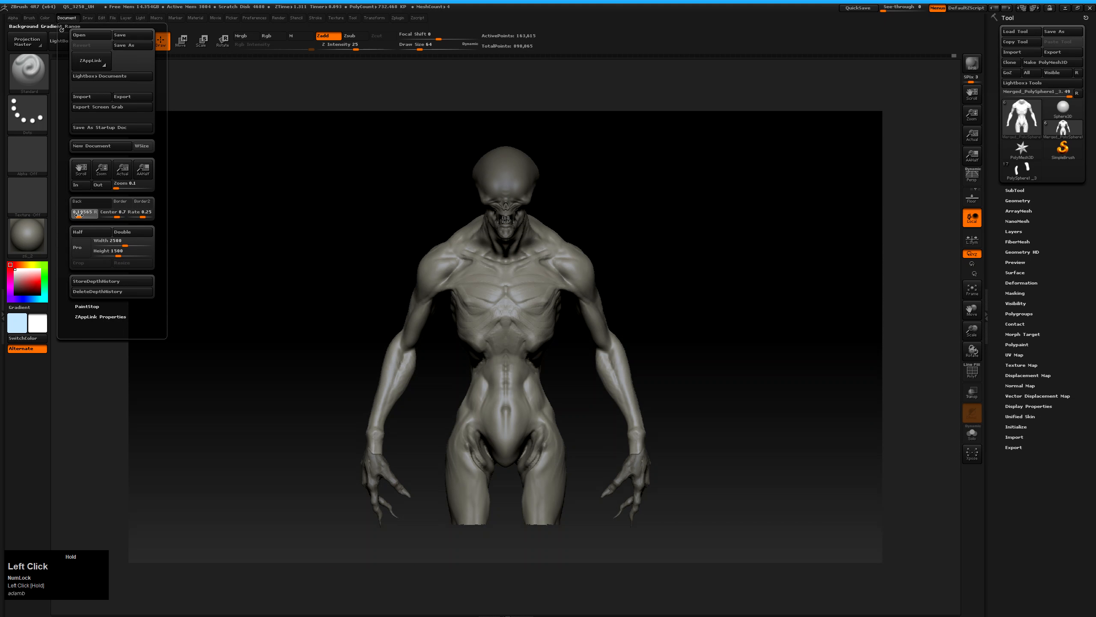
{"action": "left_click_drag", "start_coordinate": [78, 215], "coordinate": [56, 212]}
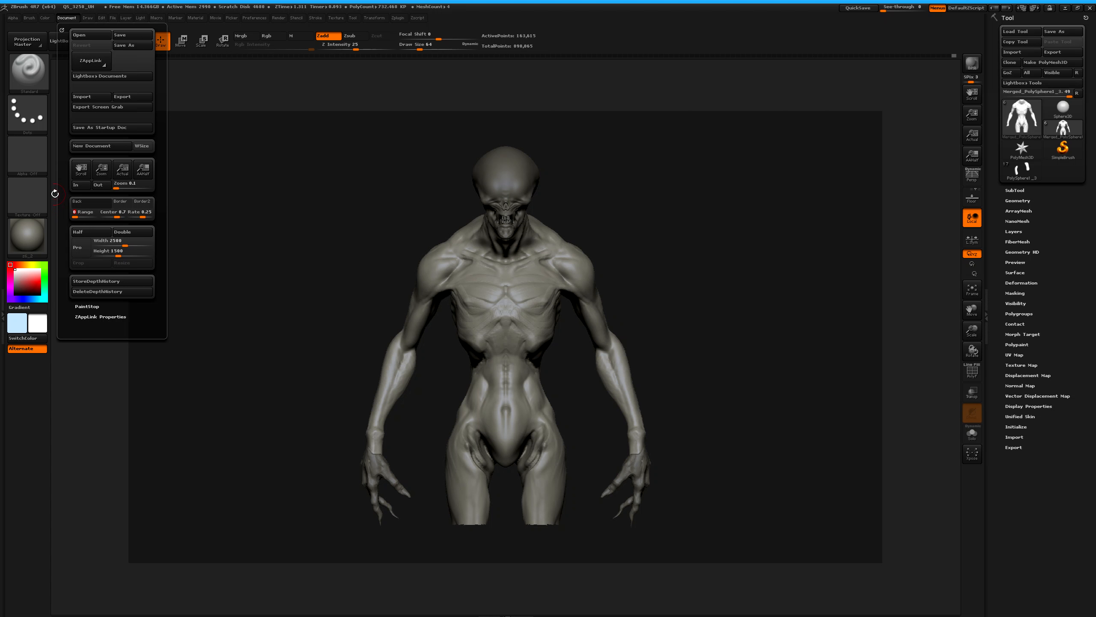
- Turn on perspective distortion and frame the whole creature within the canvas
{"action": "left_click_drag", "start_coordinate": [668, 255], "coordinate": [617, 237]}
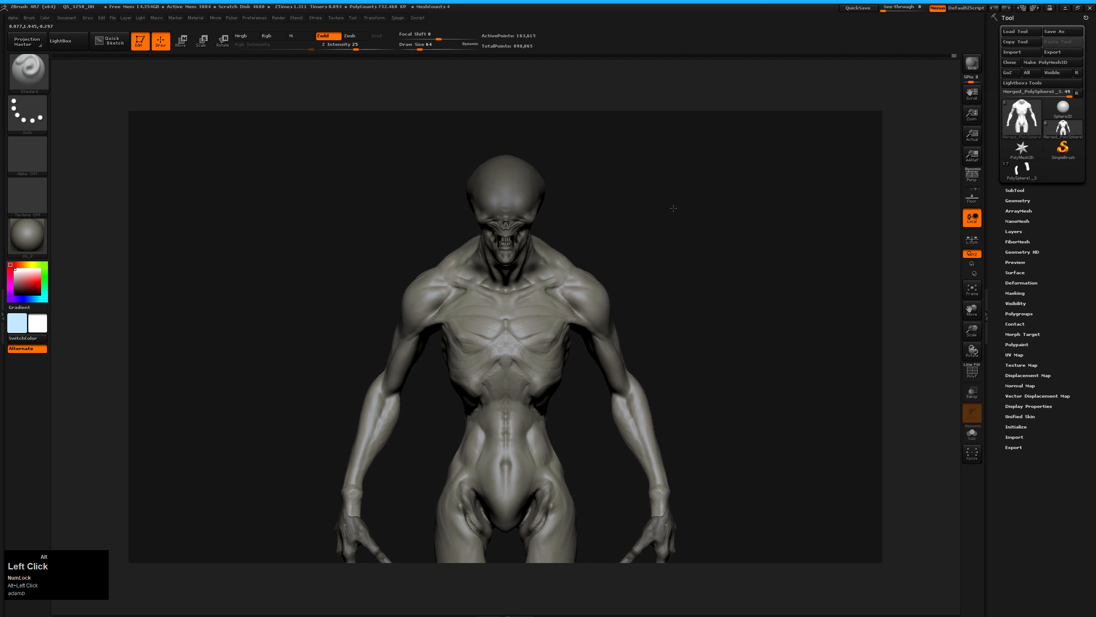
{"action": "mouse_move", "coordinate": [674, 208]}
{"action": "left_mouse_down"}
{"action": "mouse_move", "coordinate": [675, 193]}
{"action": "mouse_move", "coordinate": [672, 206]}
{"action": "left_mouse_up"}
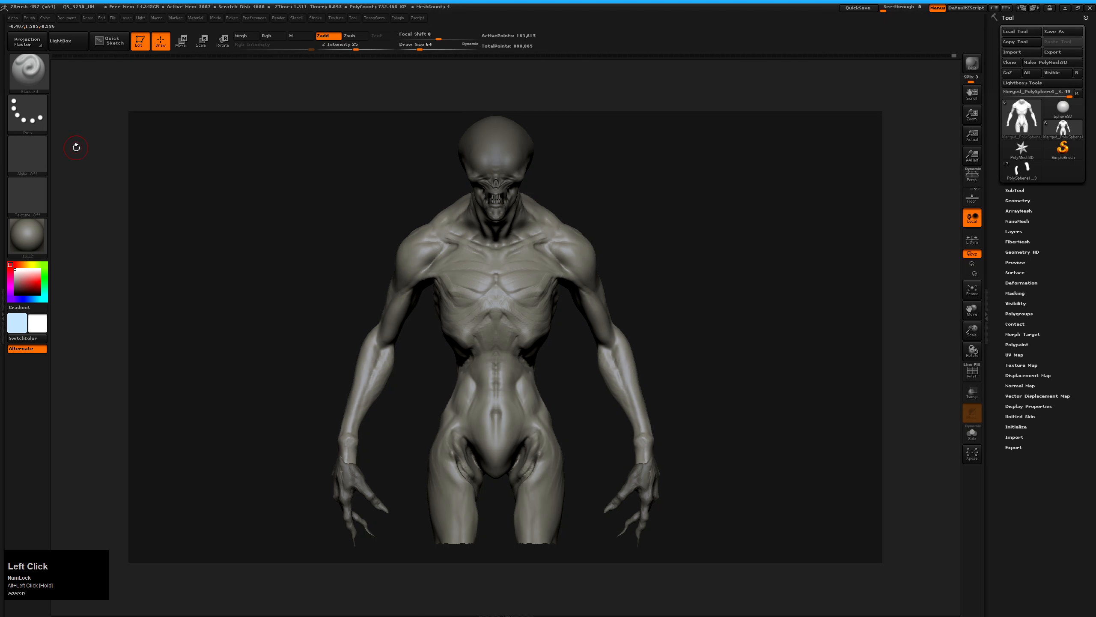
{"action": "left_click", "coordinate": [17, 19]}
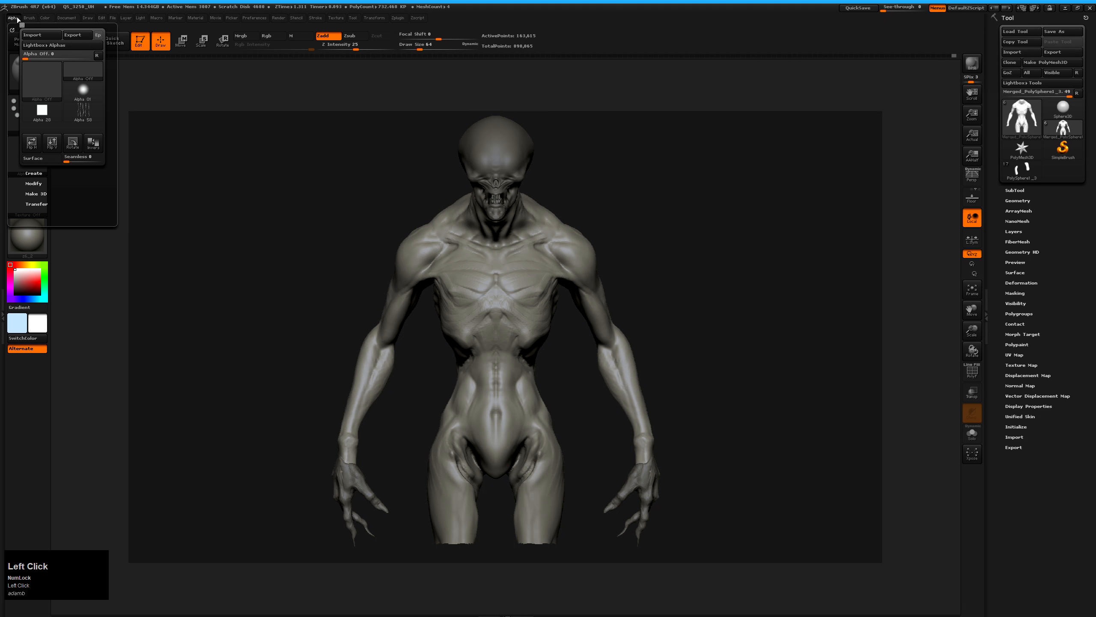
{"action": "left_click", "coordinate": [33, 238]}
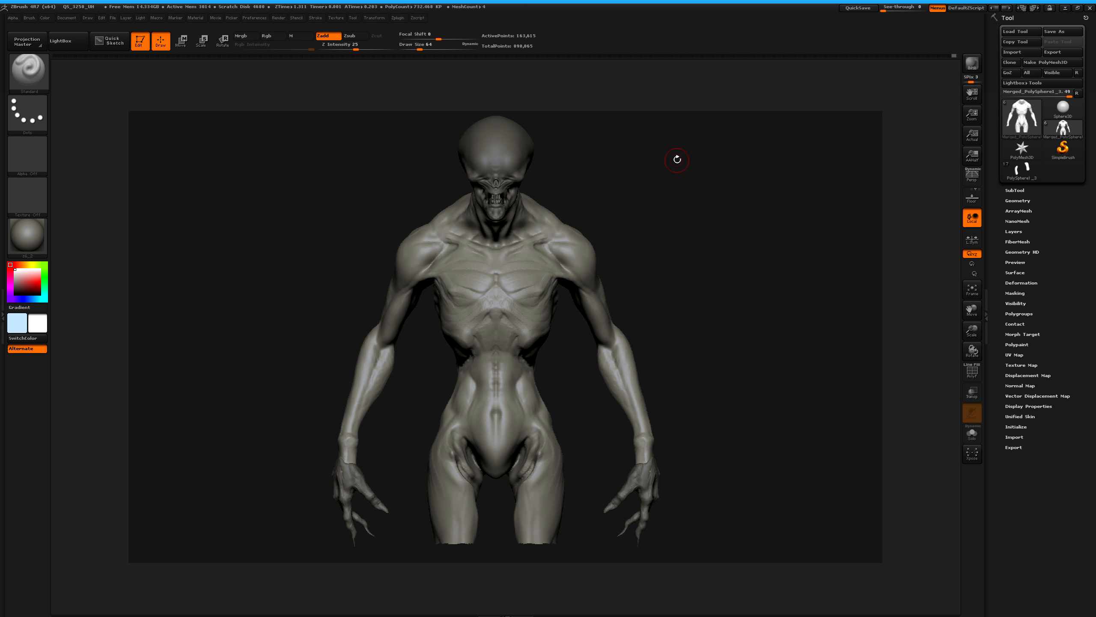
{"action": "left_click_drag", "start_coordinate": [738, 259], "coordinate": [748, 267]}
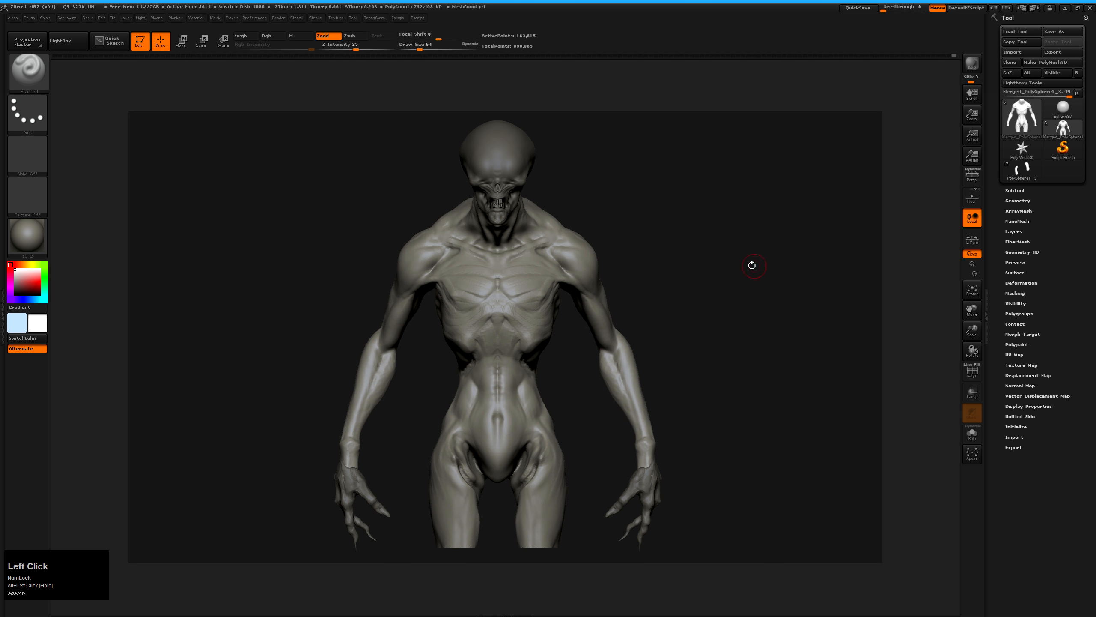
{"action": "left_click", "coordinate": [972, 174]}
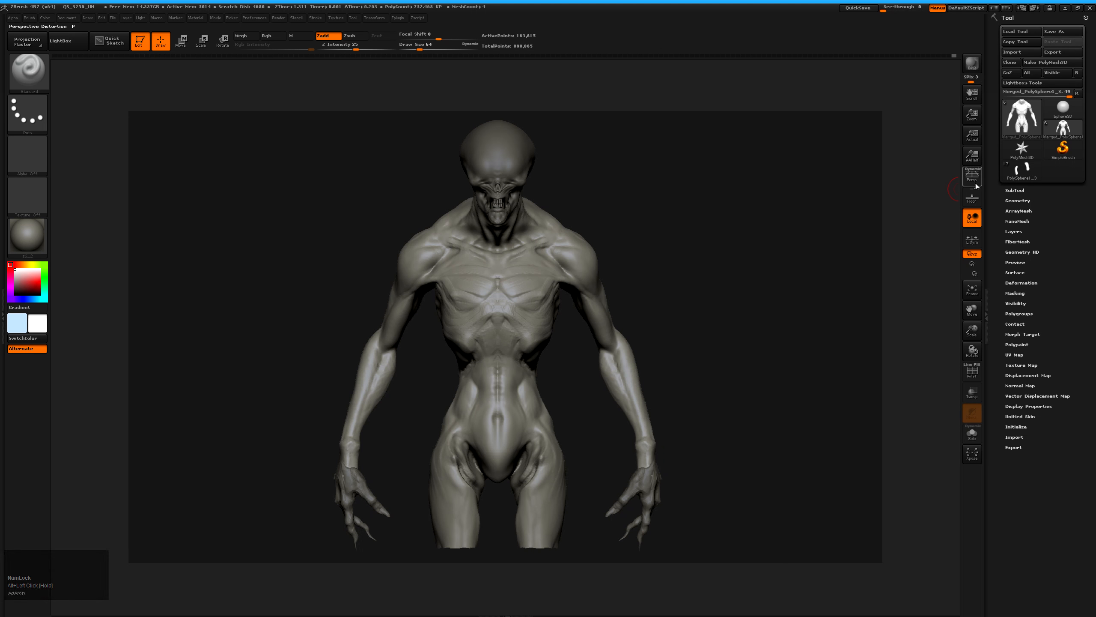
{"action": "left_click_drag", "start_coordinate": [724, 243], "coordinate": [719, 269]}
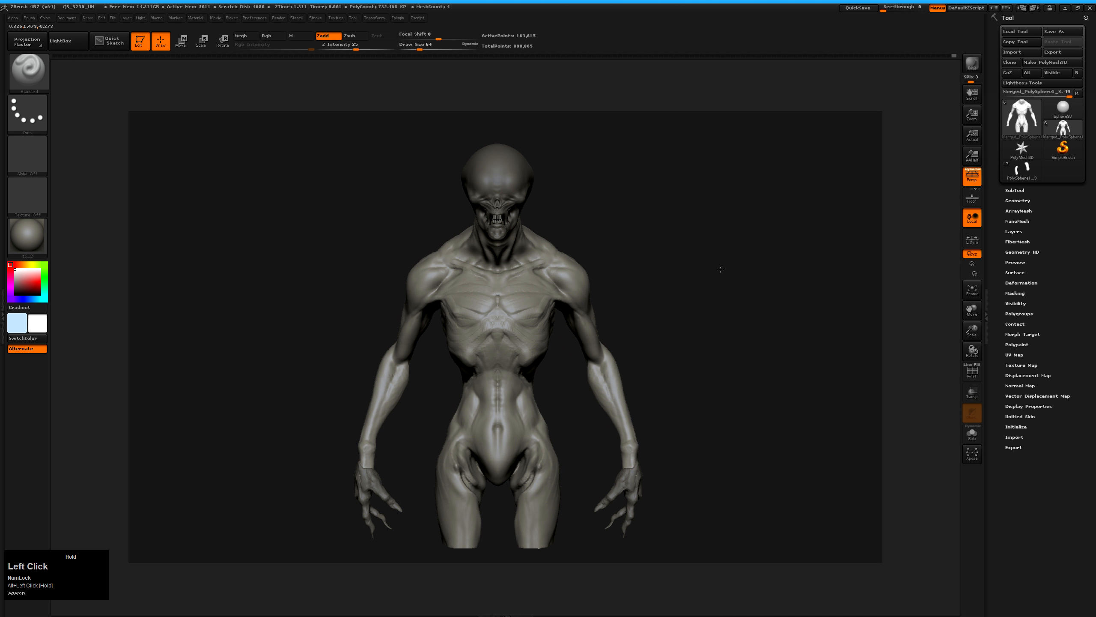
- Set the camera's Angle of View to 28
{"action": "left_click", "coordinate": [65, 17]}
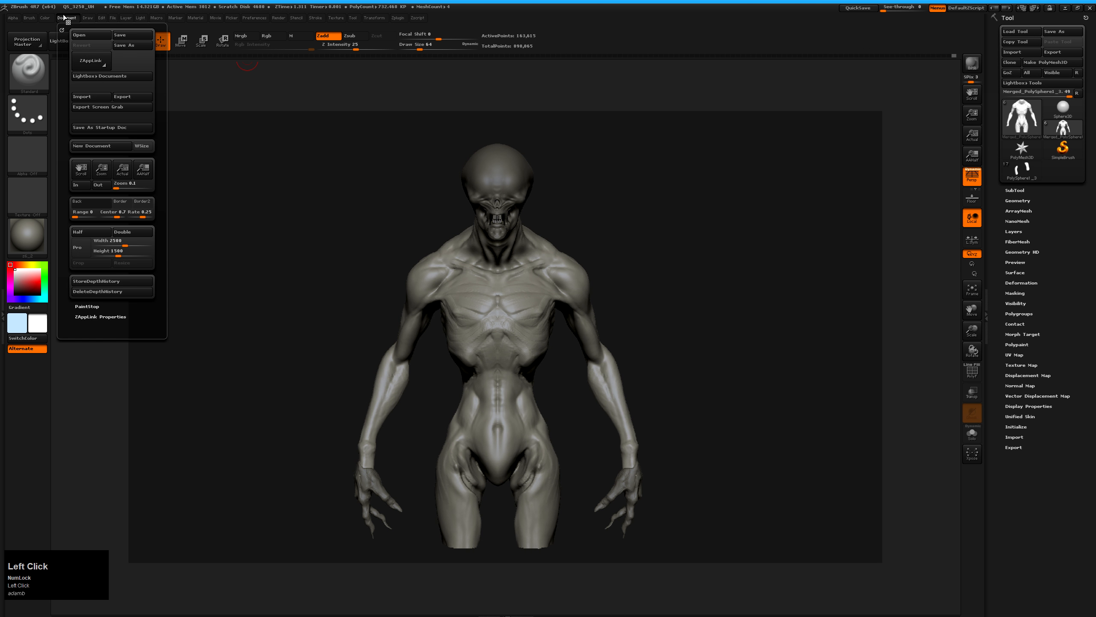
{"action": "left_click", "coordinate": [88, 17]}
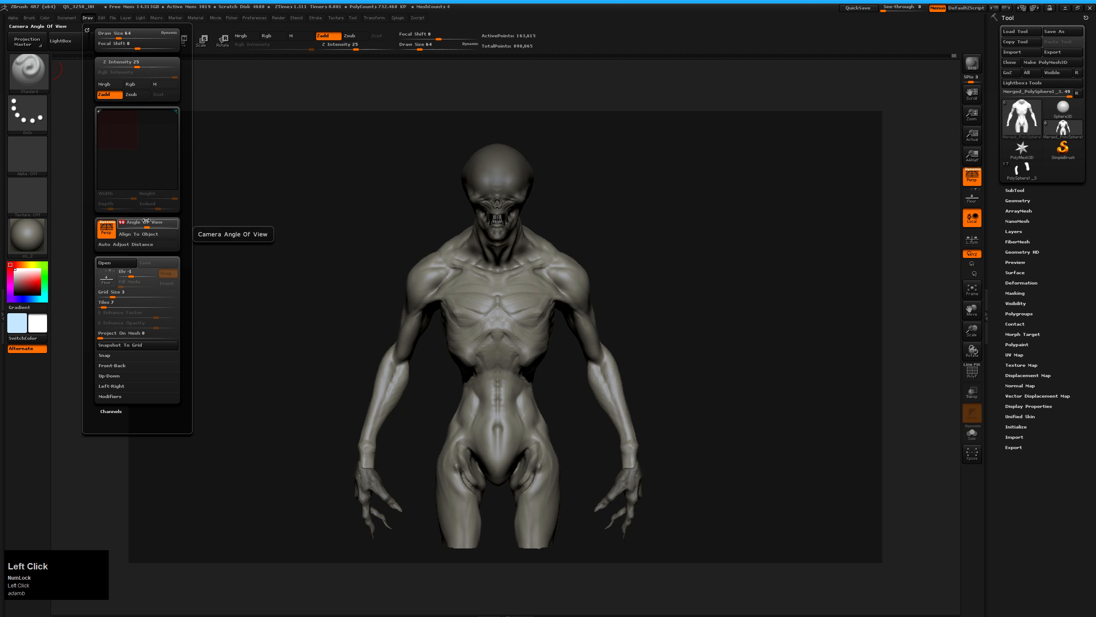
{"action": "type", "text": "28"}
{"action": "key", "text": "Return"}
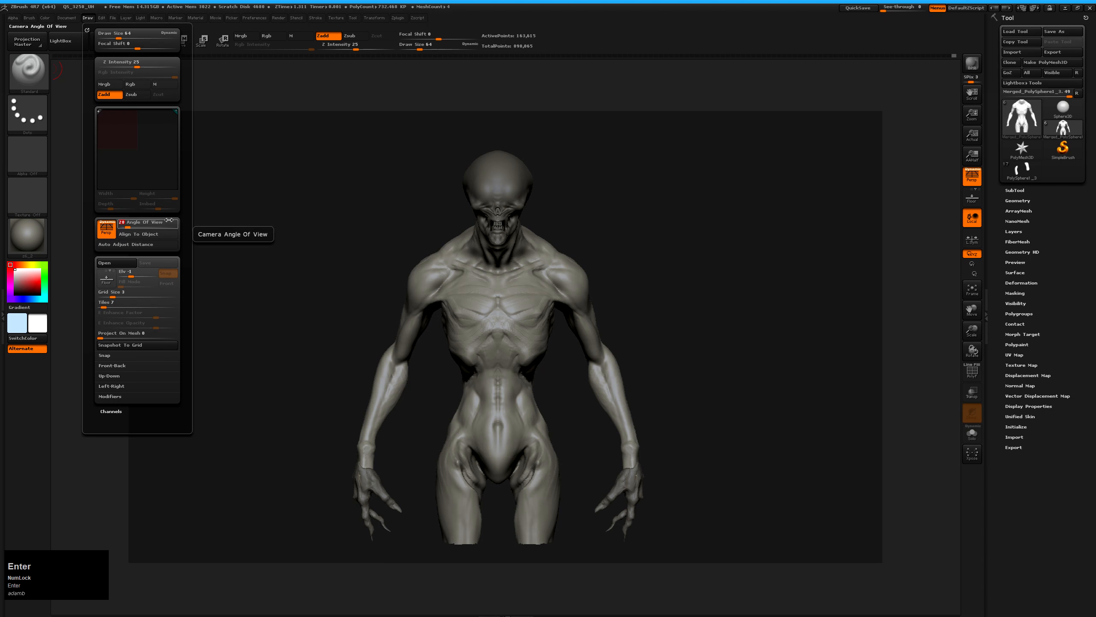
{"action": "left_click", "coordinate": [87, 18]}
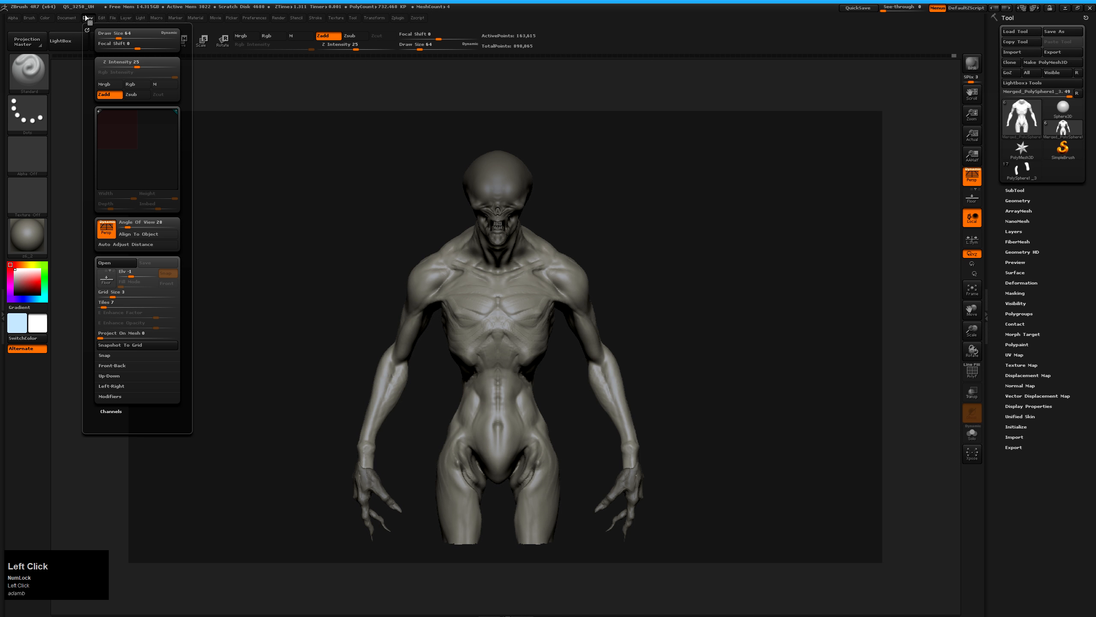
{"action": "left_click_drag", "start_coordinate": [788, 257], "coordinate": [715, 251]}
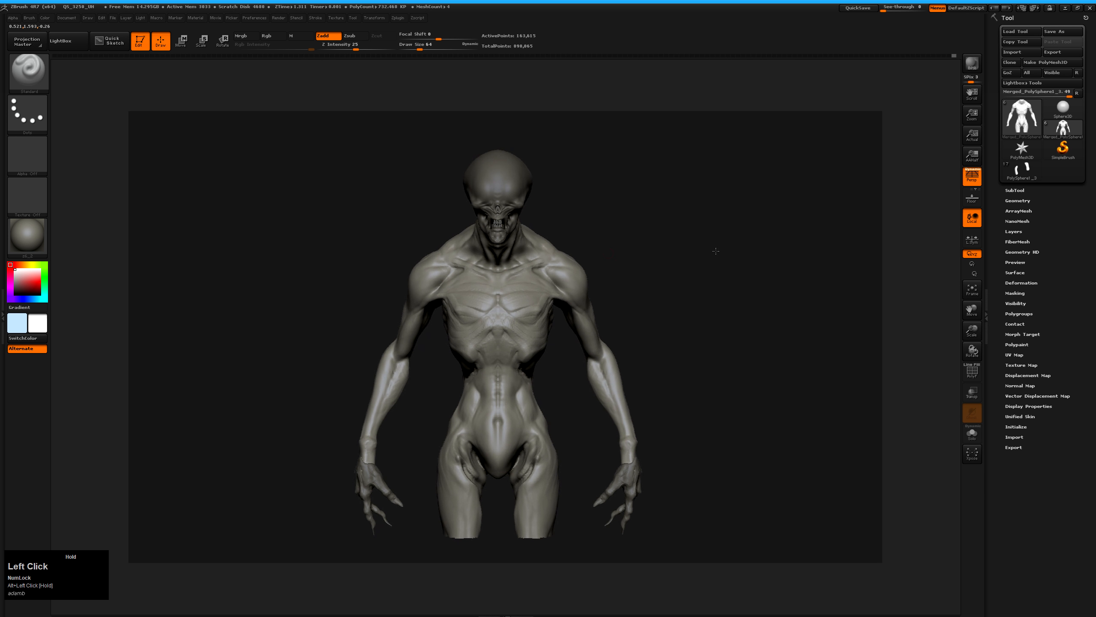
- Dock the Render palette in the side tray below the Material palette
{"action": "left_click", "coordinate": [2, 203]}
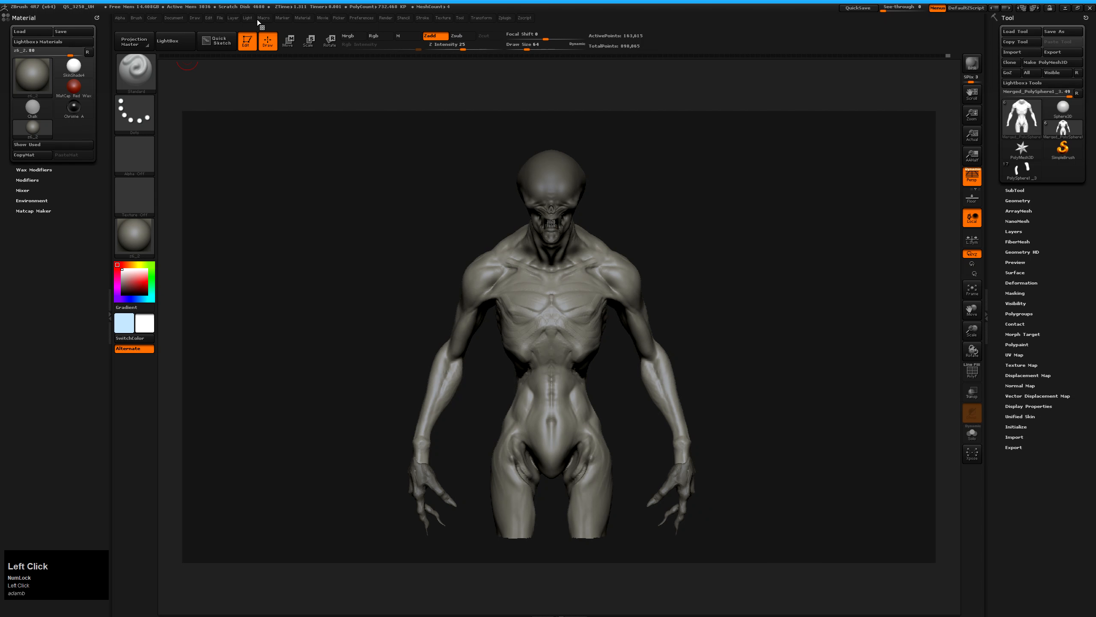
{"action": "left_click", "coordinate": [173, 17]}
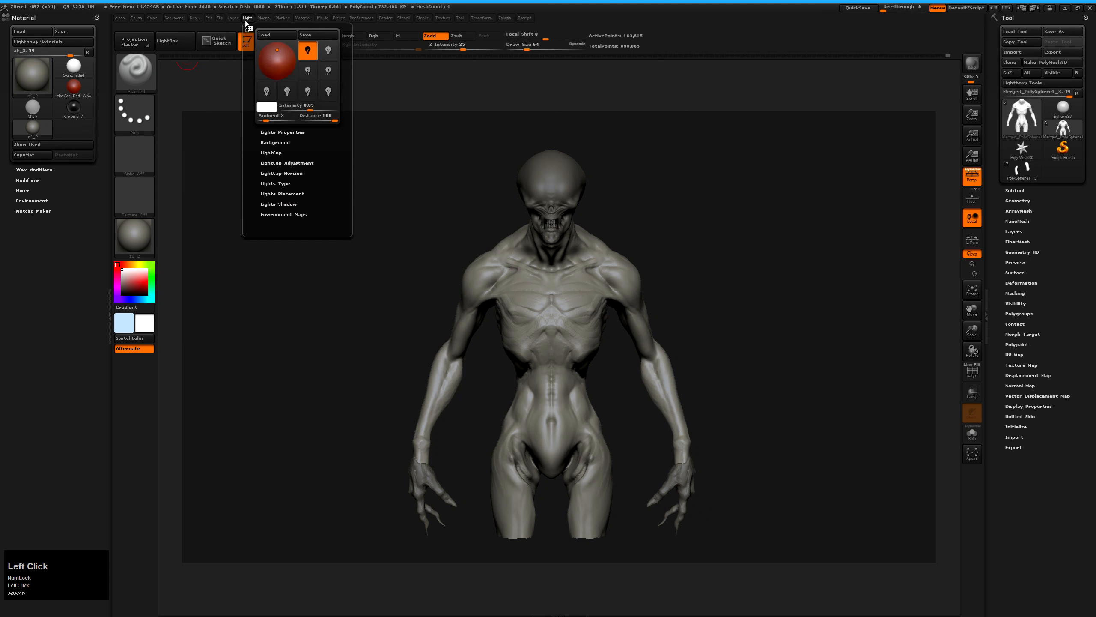
{"action": "mouse_move", "coordinate": [285, 20]}
{"action": "mouse_move", "coordinate": [390, 20]}
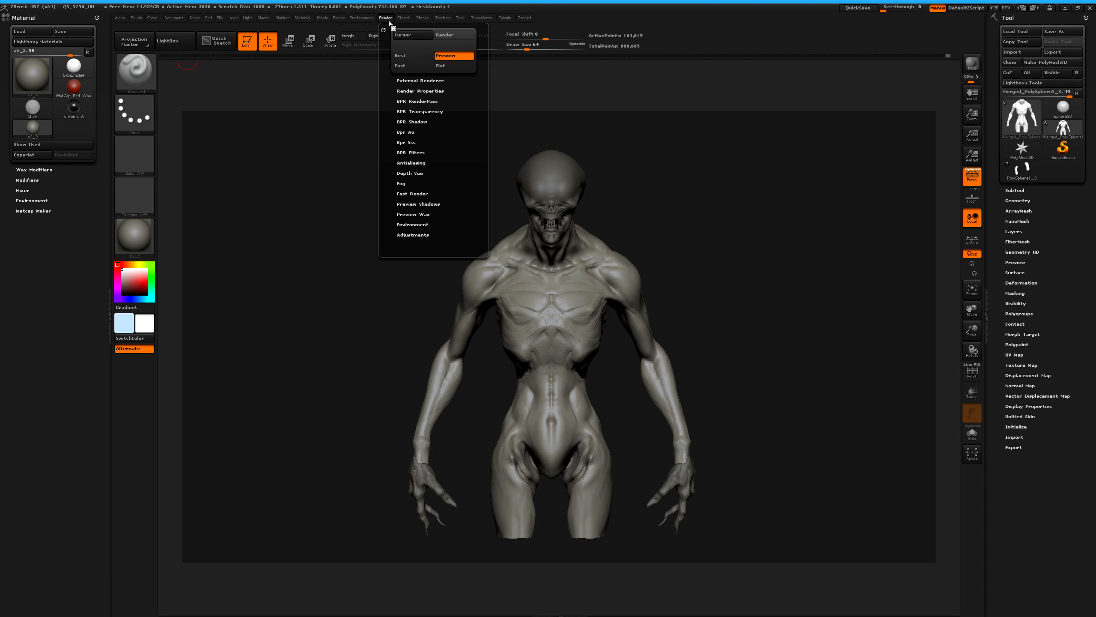
{"action": "left_click_drag", "start_coordinate": [383, 30], "coordinate": [14, 243]}
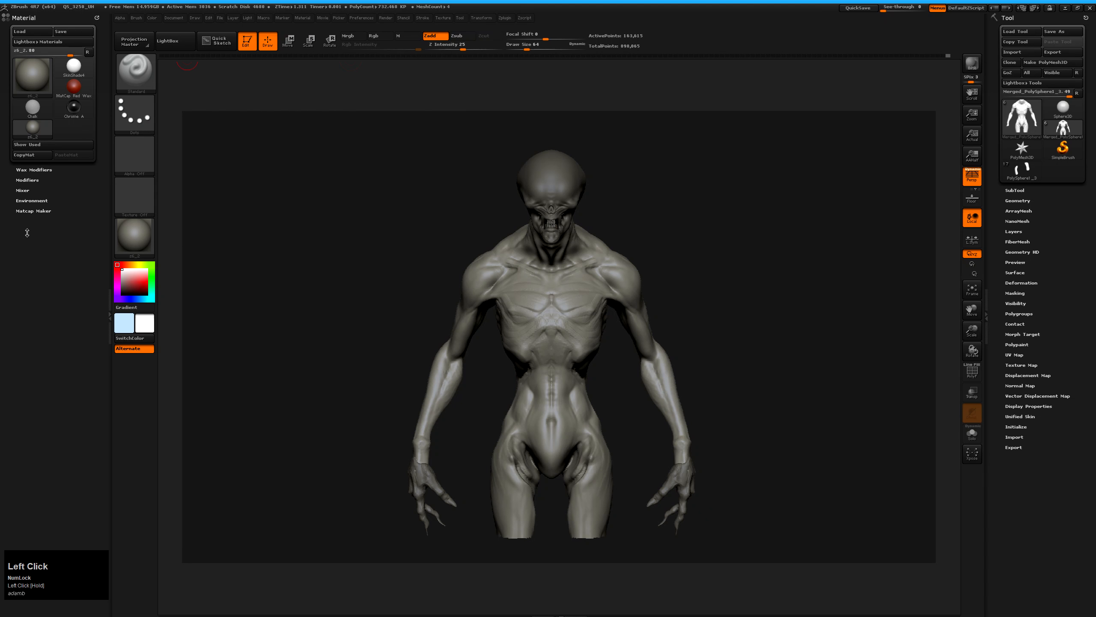
{"action": "left_click", "coordinate": [385, 18]}
{"action": "left_click_drag", "start_coordinate": [383, 30], "coordinate": [13, 302]}
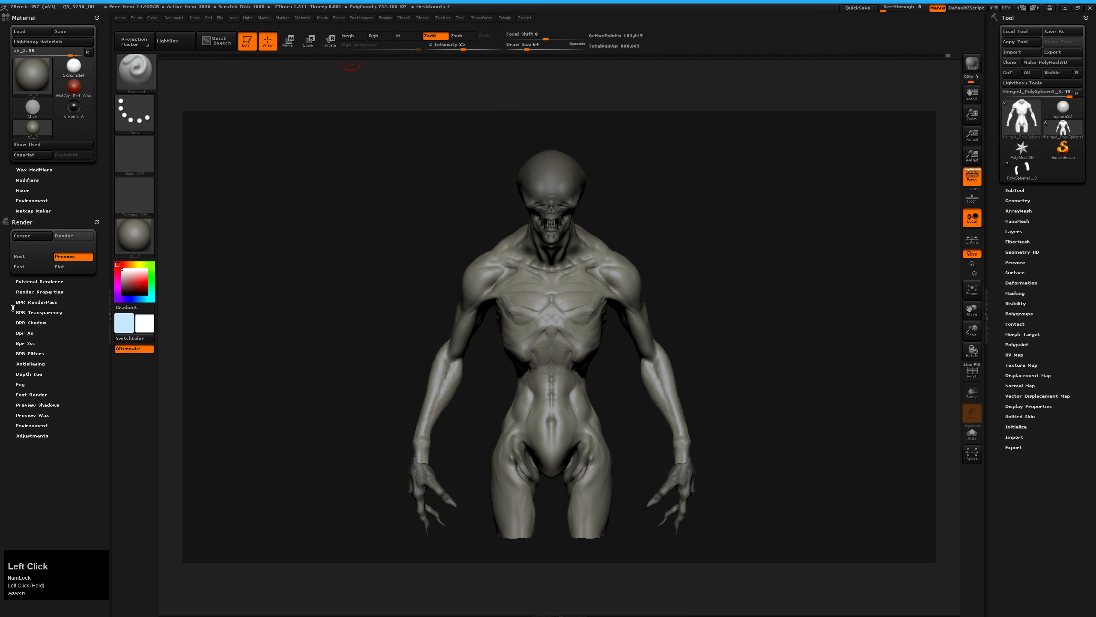
- Review the BPR RenderPass, BPR Shadow, Bpr Ao and Render Properties settings
{"action": "left_click", "coordinate": [39, 303]}
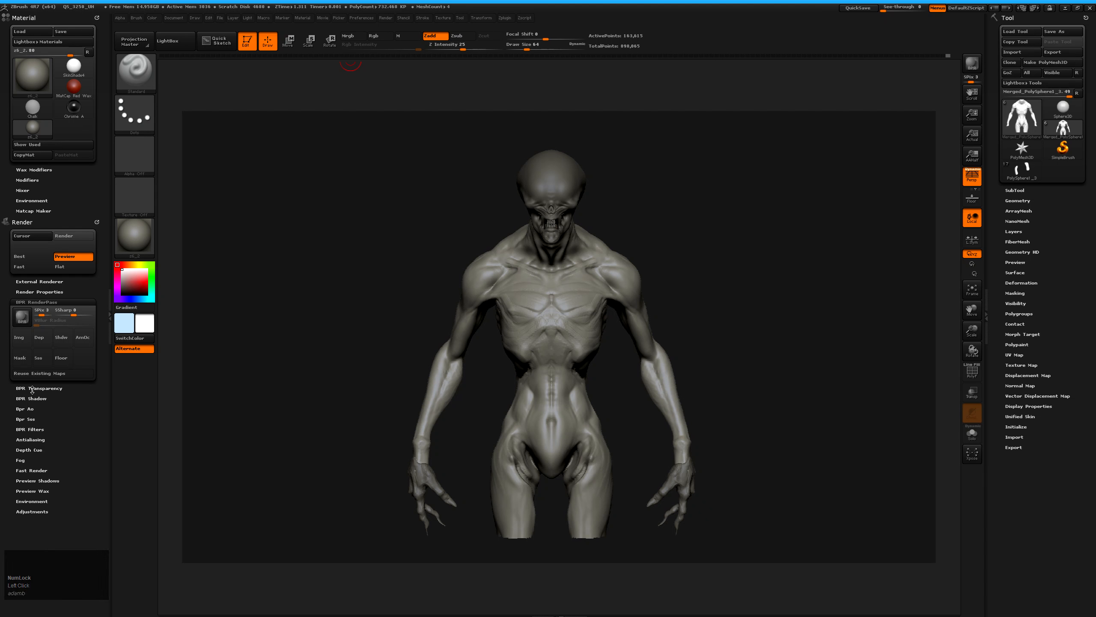
{"action": "left_click", "coordinate": [32, 398]}
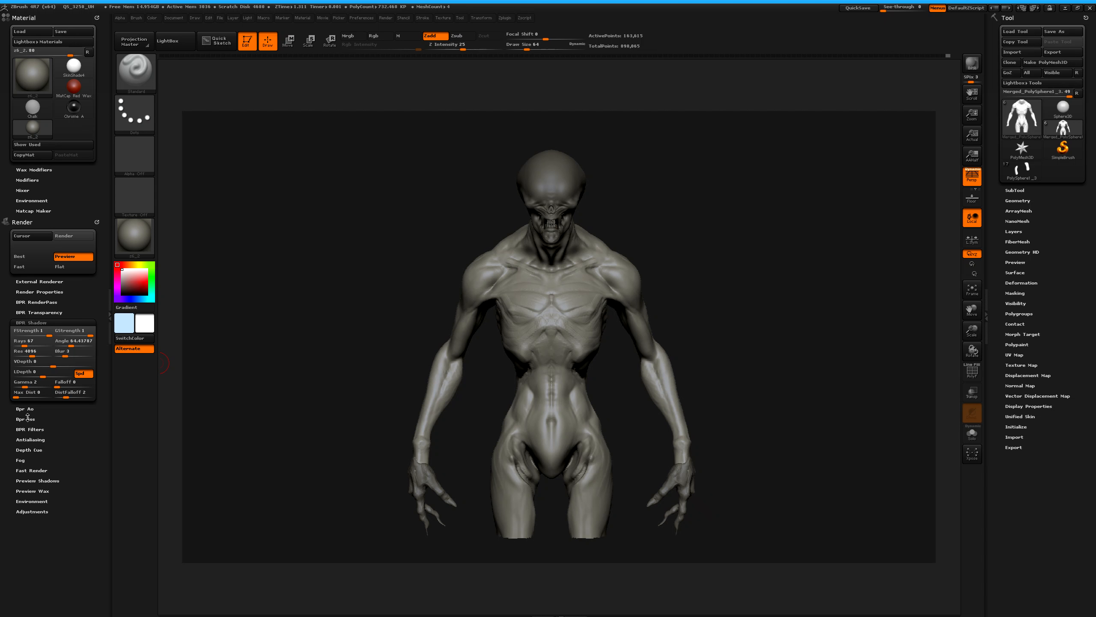
{"action": "left_click", "coordinate": [27, 412]}
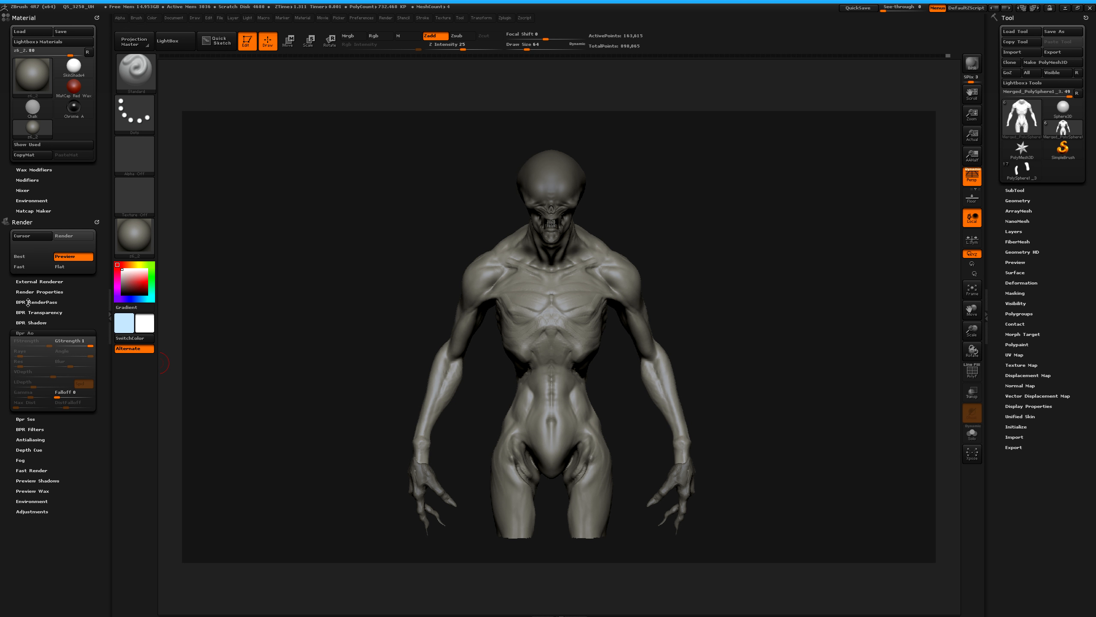
{"action": "left_click", "coordinate": [36, 301]}
{"action": "left_click", "coordinate": [37, 292]}
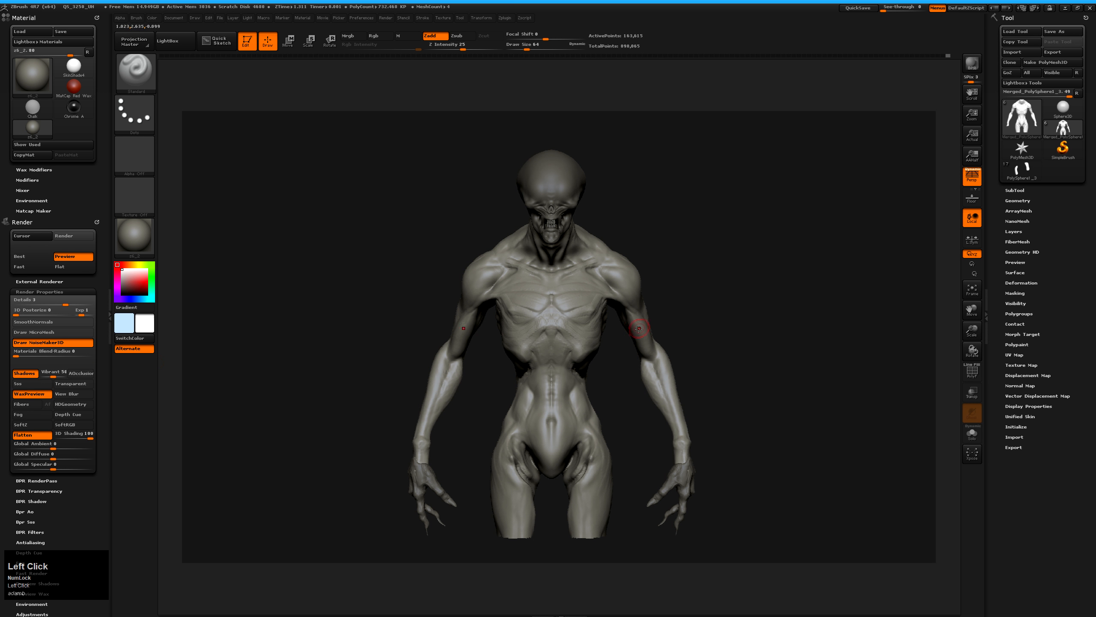
- Render the creature with BPR from a three-quarter view and inspect the depth, shadow and mask passes
{"action": "mouse_move", "coordinate": [787, 268]}
{"action": "left_mouse_down"}
{"action": "mouse_move", "coordinate": [760, 270]}
{"action": "mouse_move", "coordinate": [772, 245]}
{"action": "mouse_move", "coordinate": [805, 254]}
{"action": "mouse_move", "coordinate": [746, 269]}
{"action": "mouse_move", "coordinate": [755, 285]}
{"action": "mouse_move", "coordinate": [739, 281]}
{"action": "left_mouse_up"}
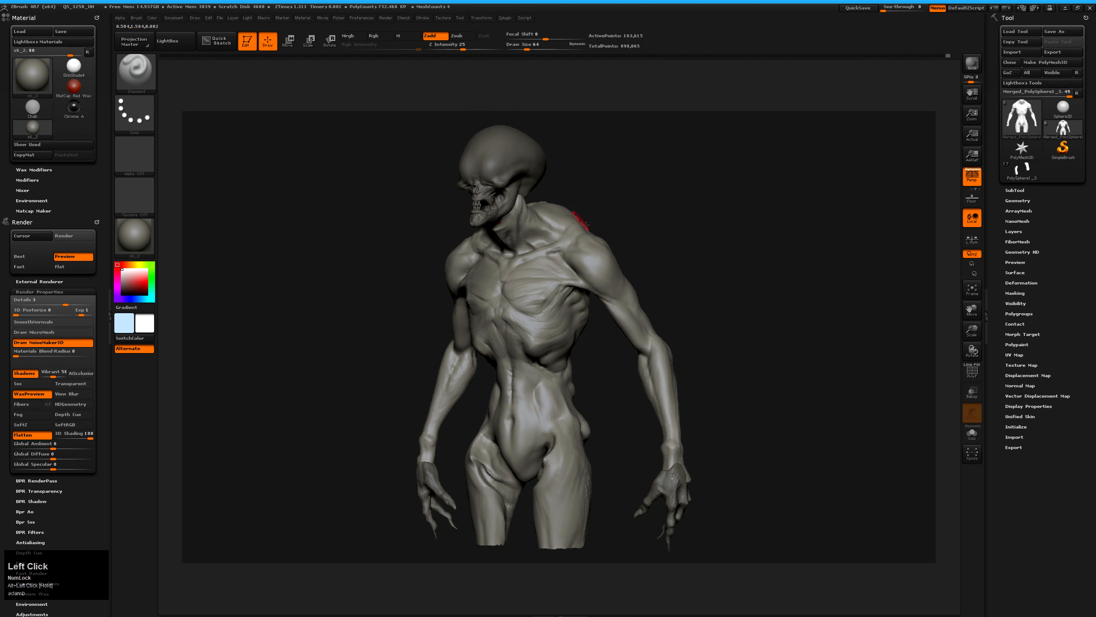
{"action": "left_click", "coordinate": [973, 71]}
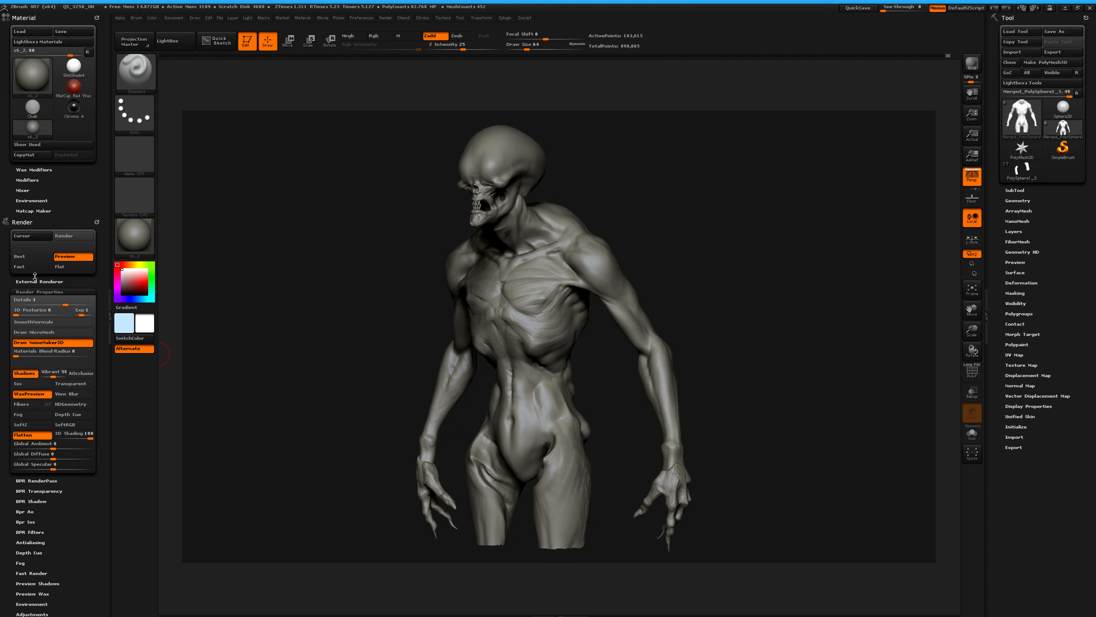
{"action": "left_click", "coordinate": [28, 480]}
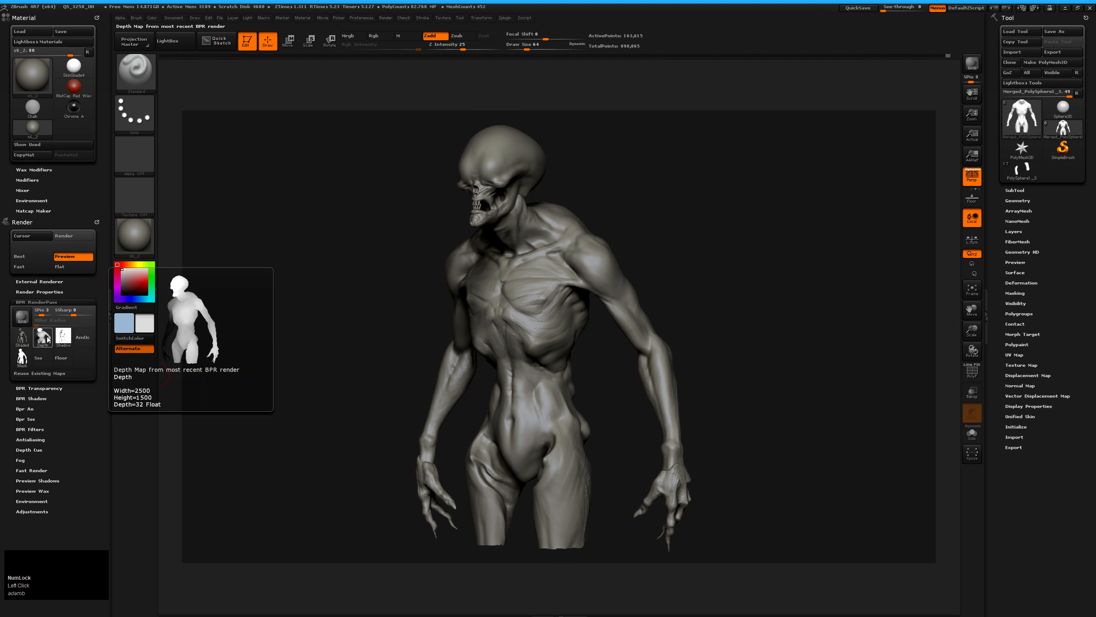
{"action": "mouse_move", "coordinate": [59, 341]}
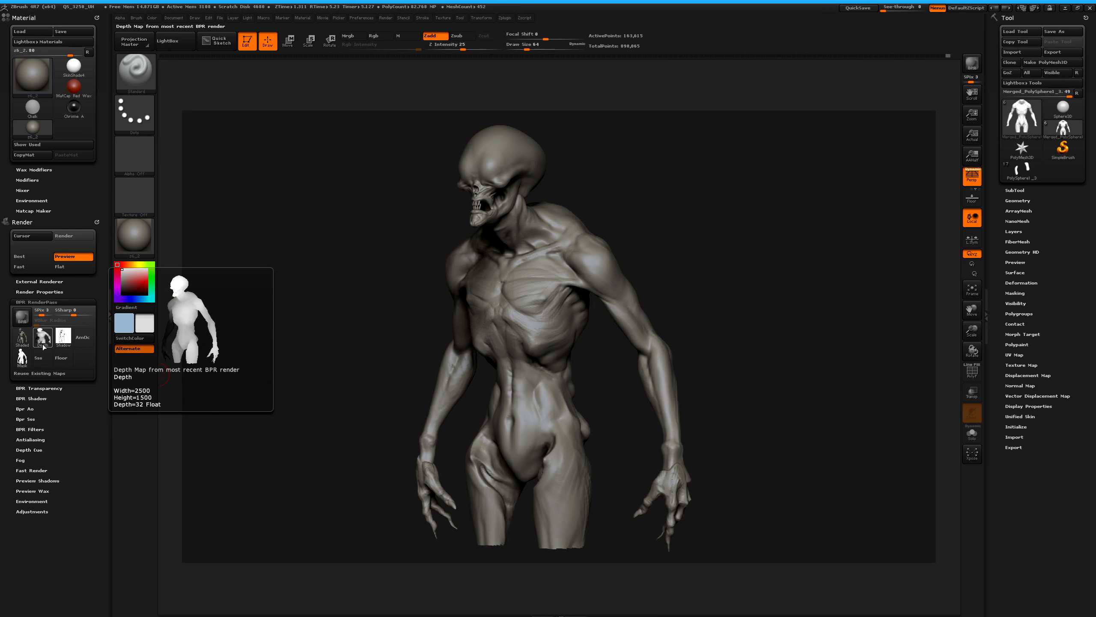
{"action": "mouse_move", "coordinate": [21, 362]}
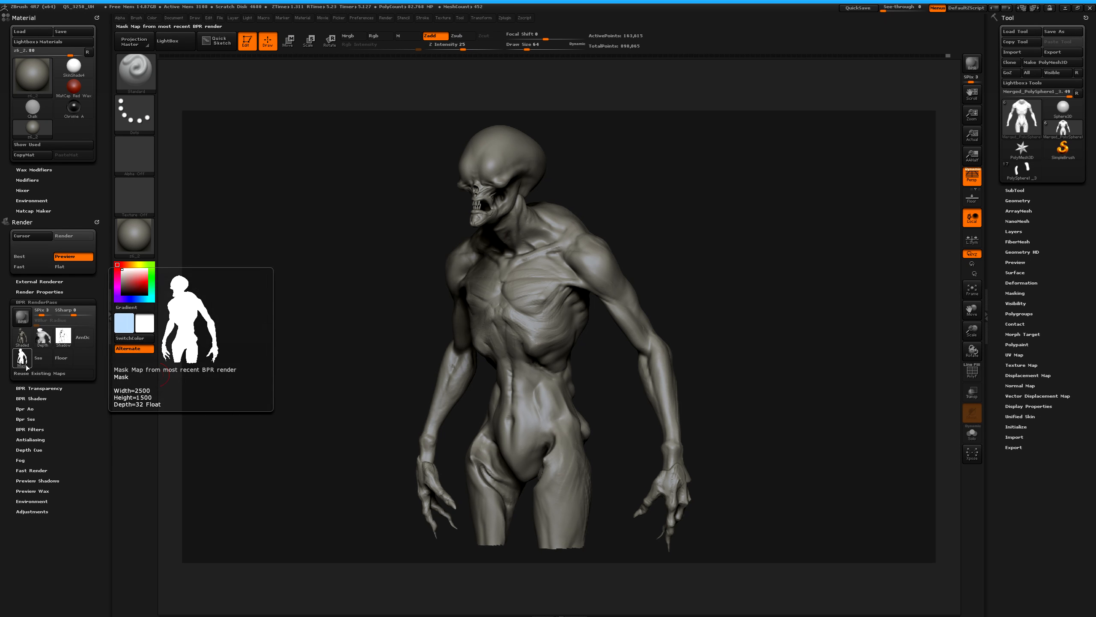
- Start exporting the shaded BPR pass and create and open a new folder named Tutorial Renders inside Pictures
{"action": "left_click", "coordinate": [22, 338]}
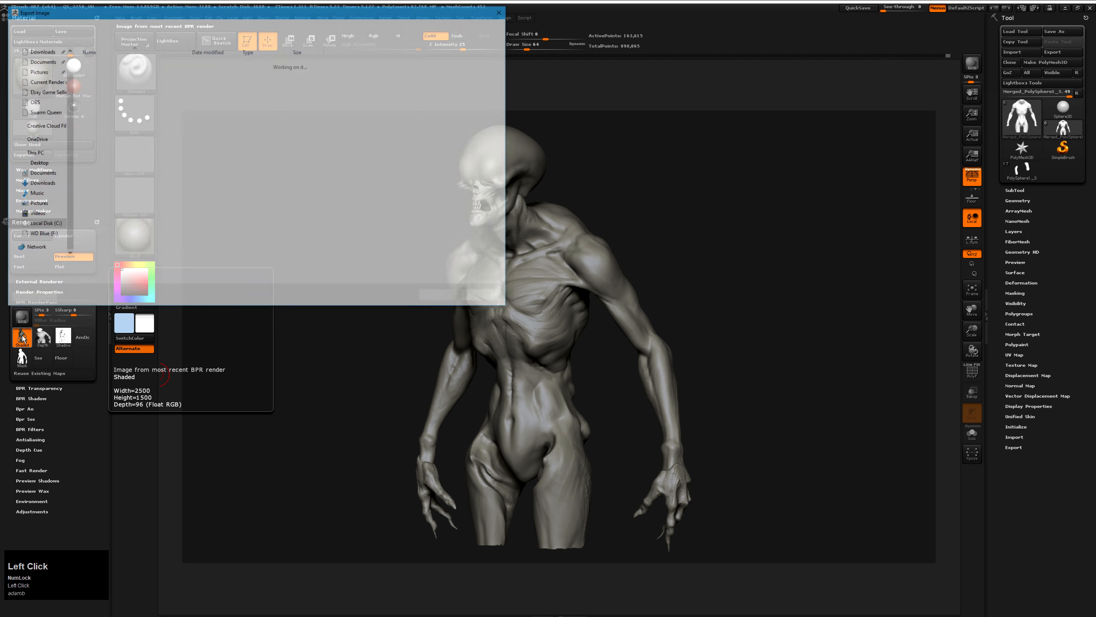
{"action": "left_click", "coordinate": [35, 70]}
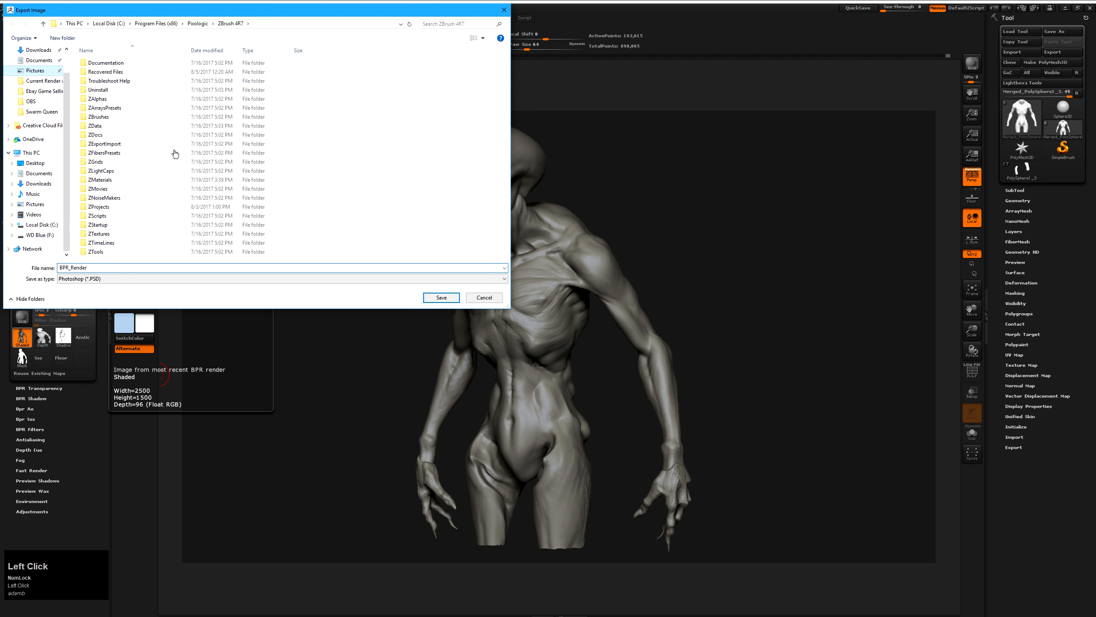
{"action": "right_click", "coordinate": [211, 125]}
{"action": "mouse_move", "coordinate": [179, 214]}
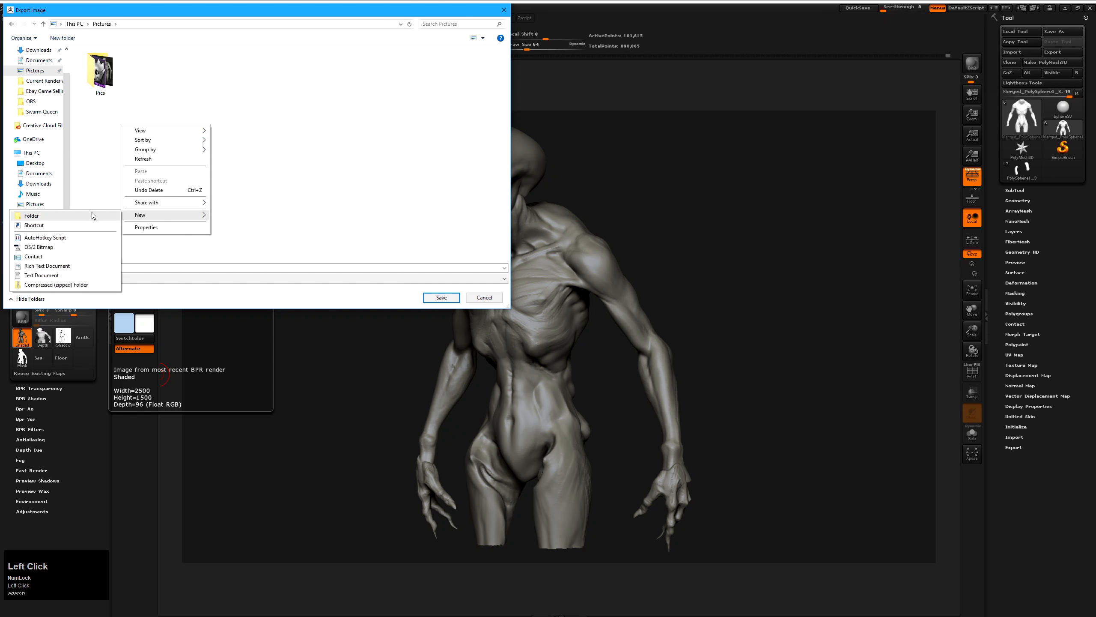
{"action": "left_click", "coordinate": [91, 213]}
{"action": "type", "text": "Tutorial Renders"}
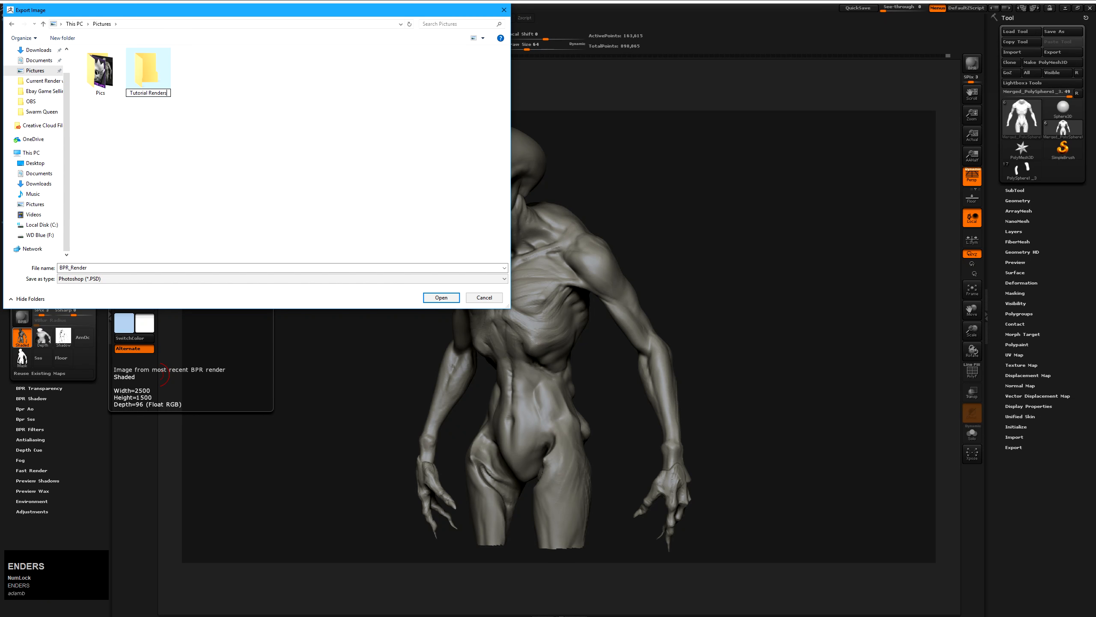
{"action": "key", "text": "Return"}
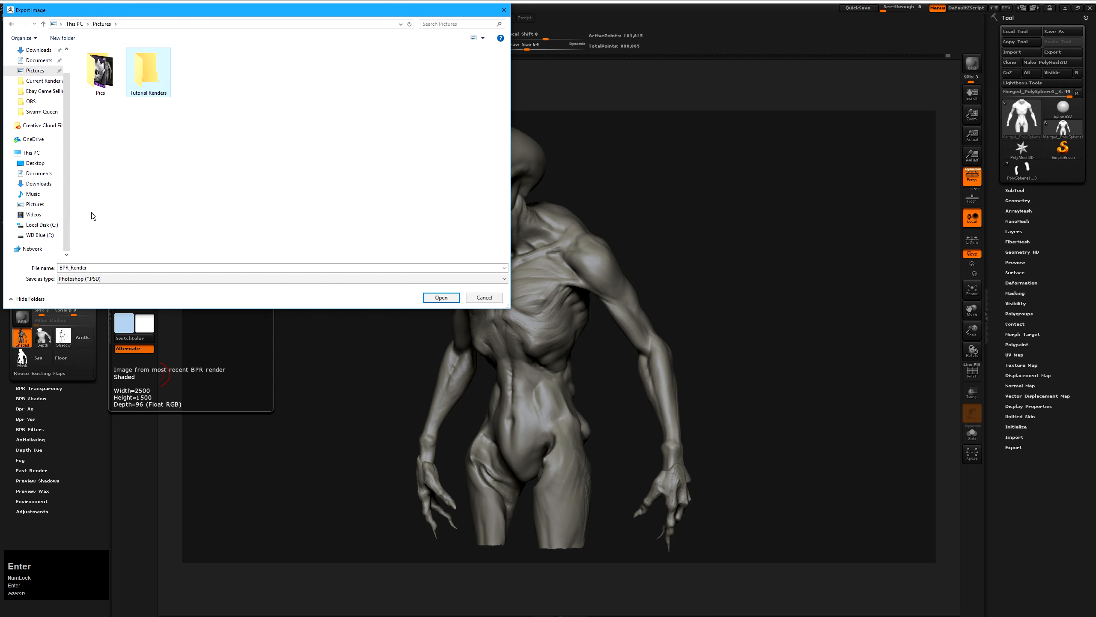
{"action": "key", "text": "Return"}
- Create a subfolder named 3.4 in Tutorial Renders and save the shaded pass there as the Photoshop file BPR_Render
{"action": "right_click", "coordinate": [94, 209]}
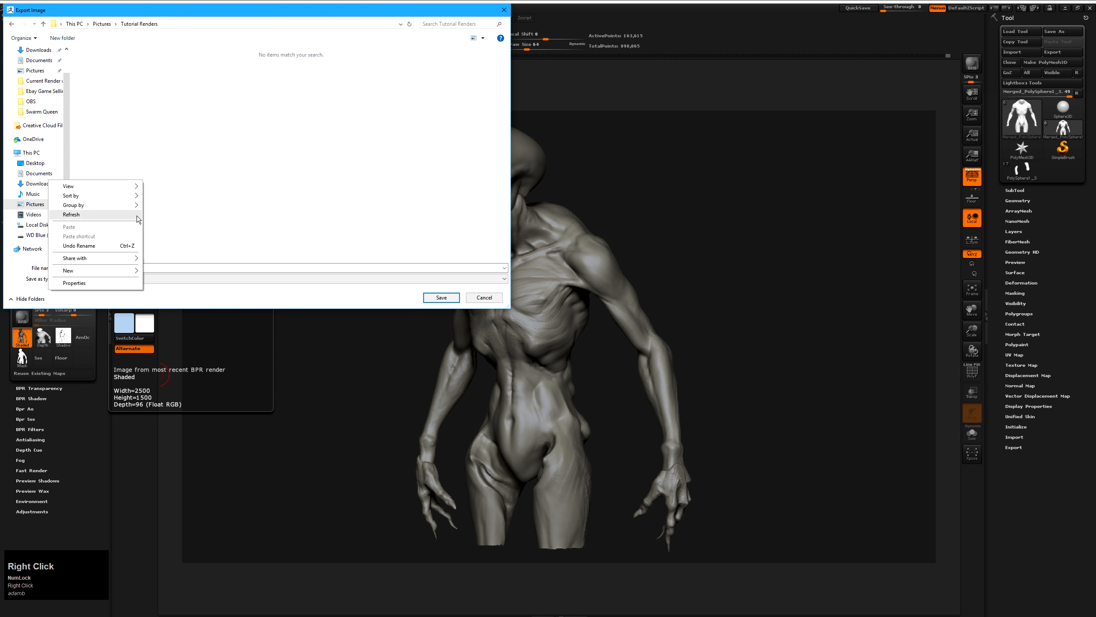
{"action": "left_click", "coordinate": [86, 270]}
{"action": "left_click", "coordinate": [162, 271]}
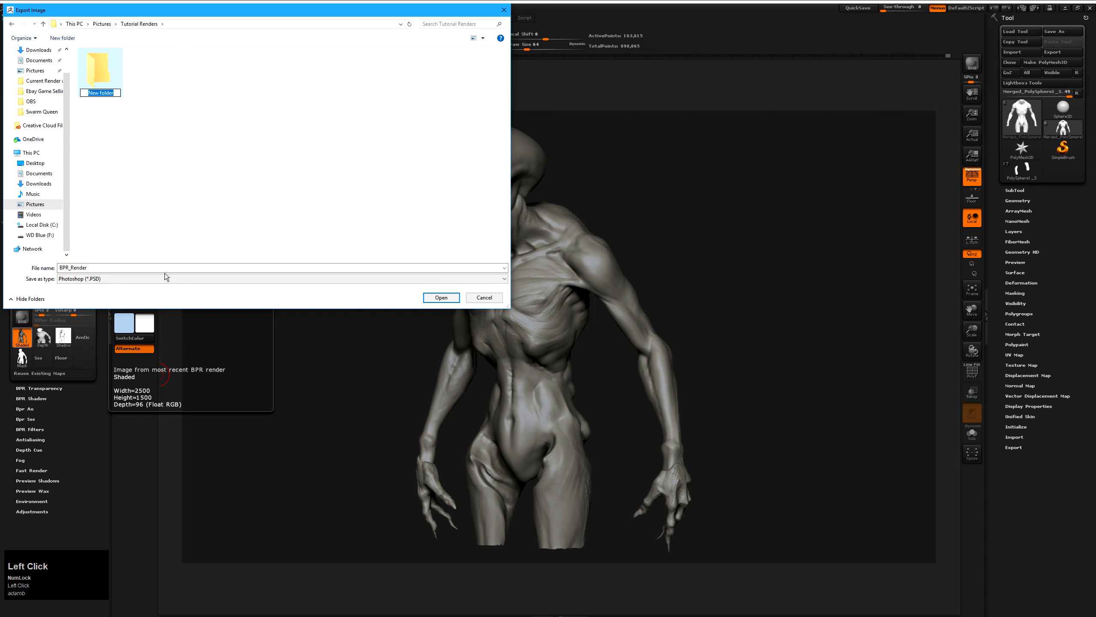
{"action": "type", "text": "3/3"}
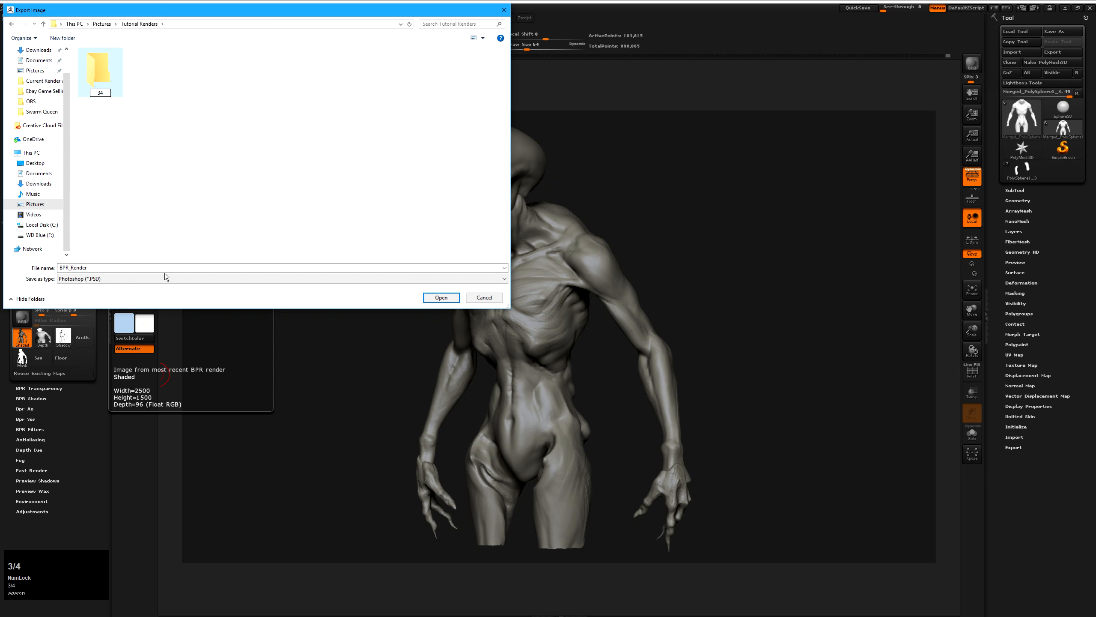
{"action": "key", "text": "BackSpace"}
{"action": "type", "text": ".3"}
{"action": "key", "text": "BackSpace"}
{"action": "type", "text": "4"}
{"action": "key", "text": "Return"}
{"action": "left_click", "coordinate": [441, 297]}
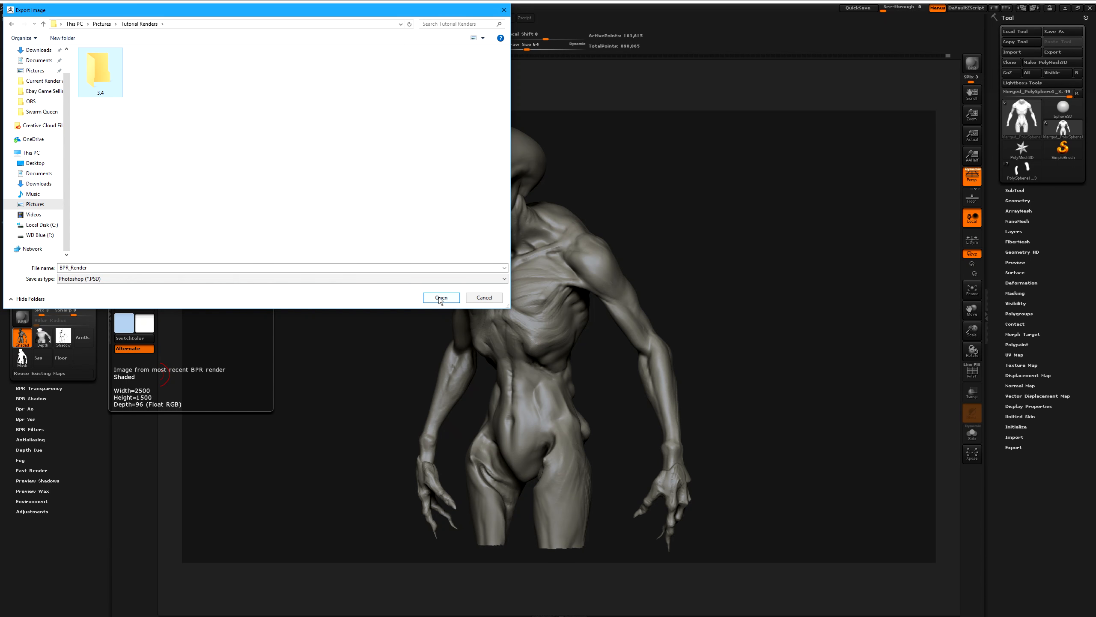
- Export the three-quarter view's depth, shadow and mask passes to the 3.4 folder under their default file names
{"action": "left_click", "coordinate": [44, 341]}
{"action": "key", "text": "Escape"}
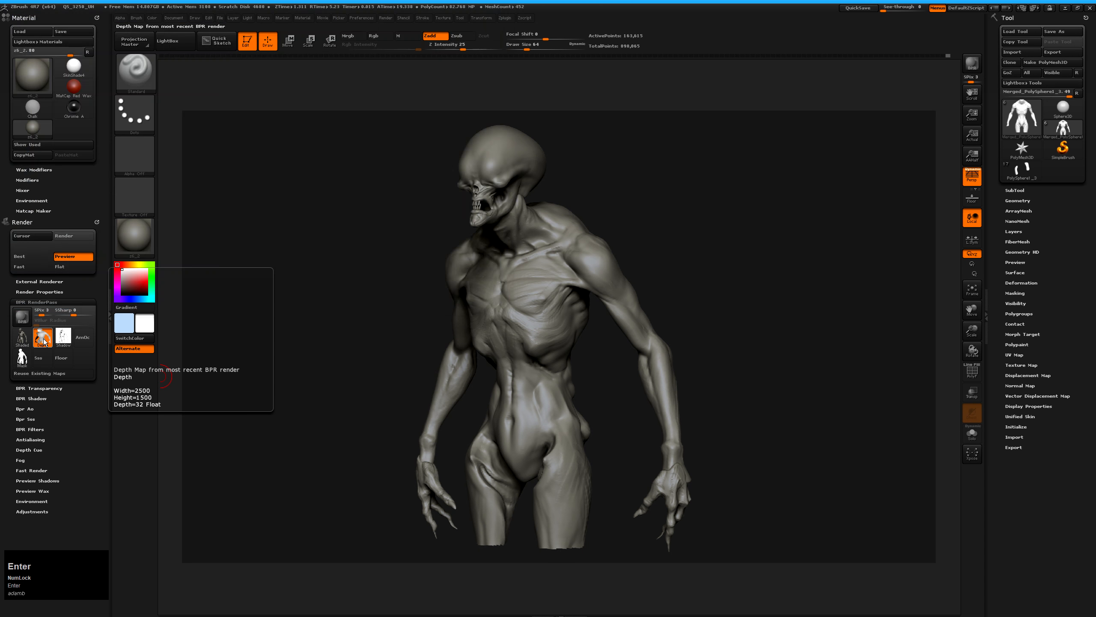
{"action": "left_click", "coordinate": [59, 339]}
{"action": "key", "text": "Escape"}
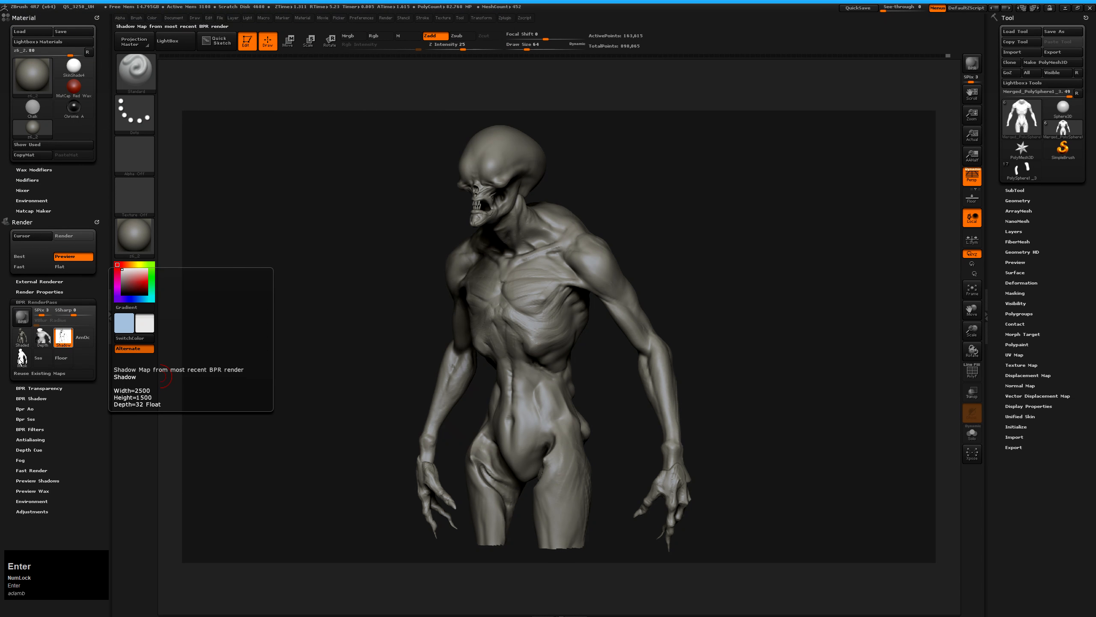
{"action": "left_click", "coordinate": [22, 358]}
{"action": "key", "text": "Return"}
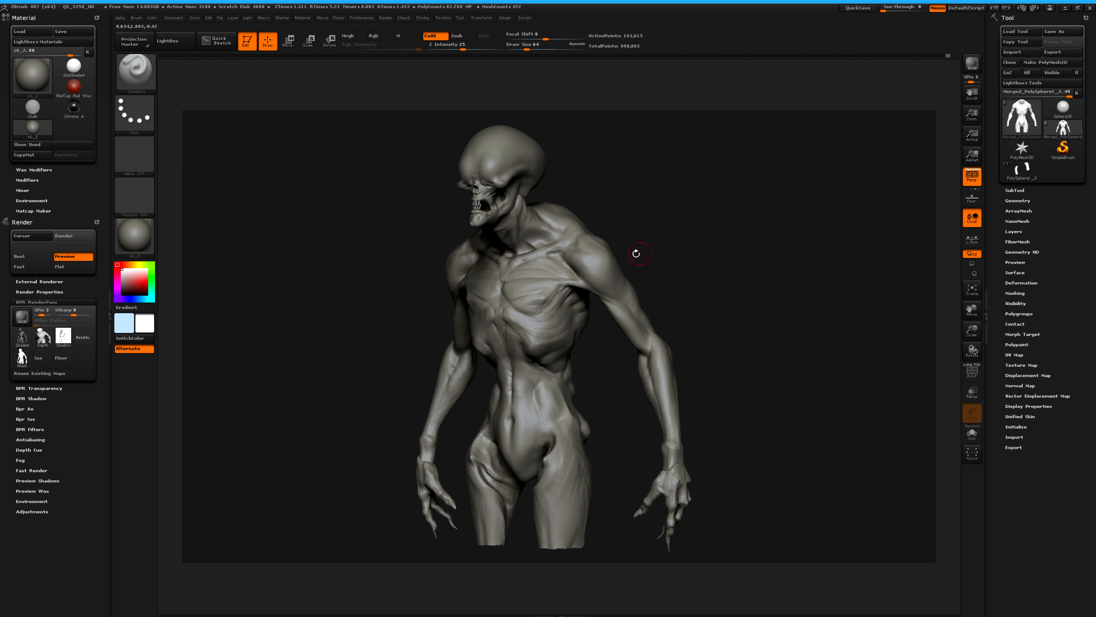
- Rotate the creature to a side profile and render it with BPR
{"action": "left_click_drag", "start_coordinate": [745, 246], "coordinate": [717, 248]}
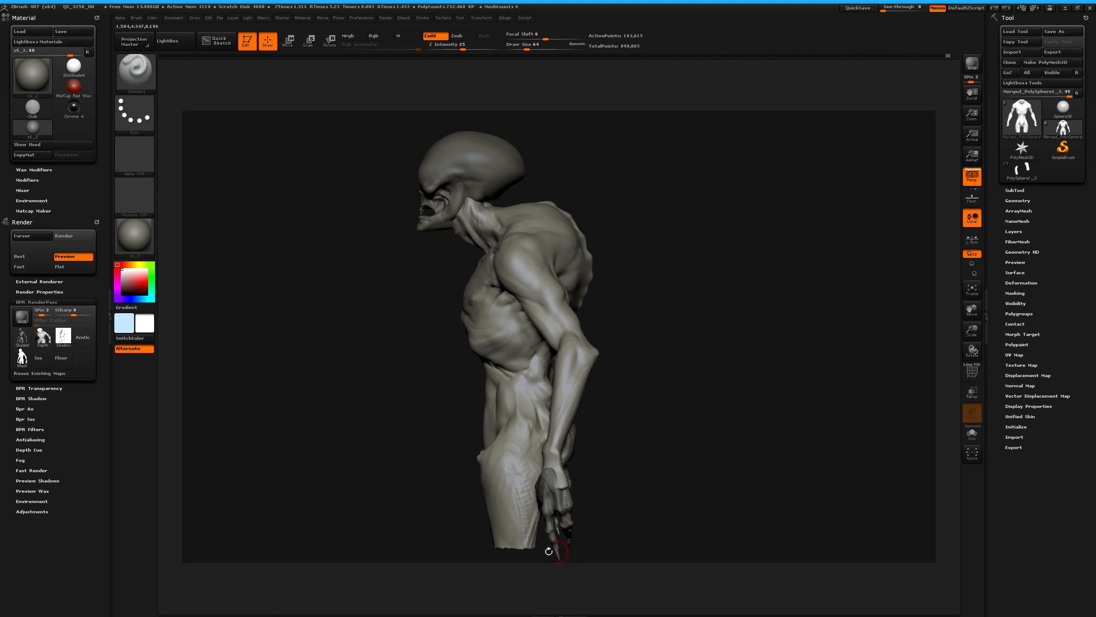
{"action": "left_click", "coordinate": [972, 64]}
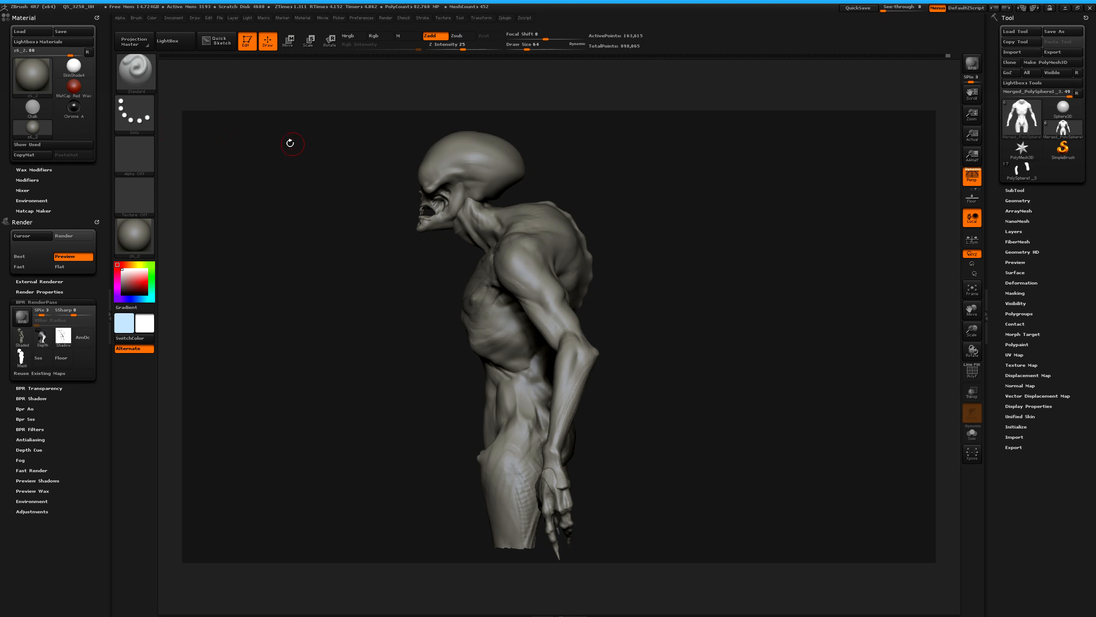
- Save the side view's shaded pass as the Photoshop file BPR_Render in a new Side folder inside Tutorial Renders
{"action": "left_click", "coordinate": [21, 337]}
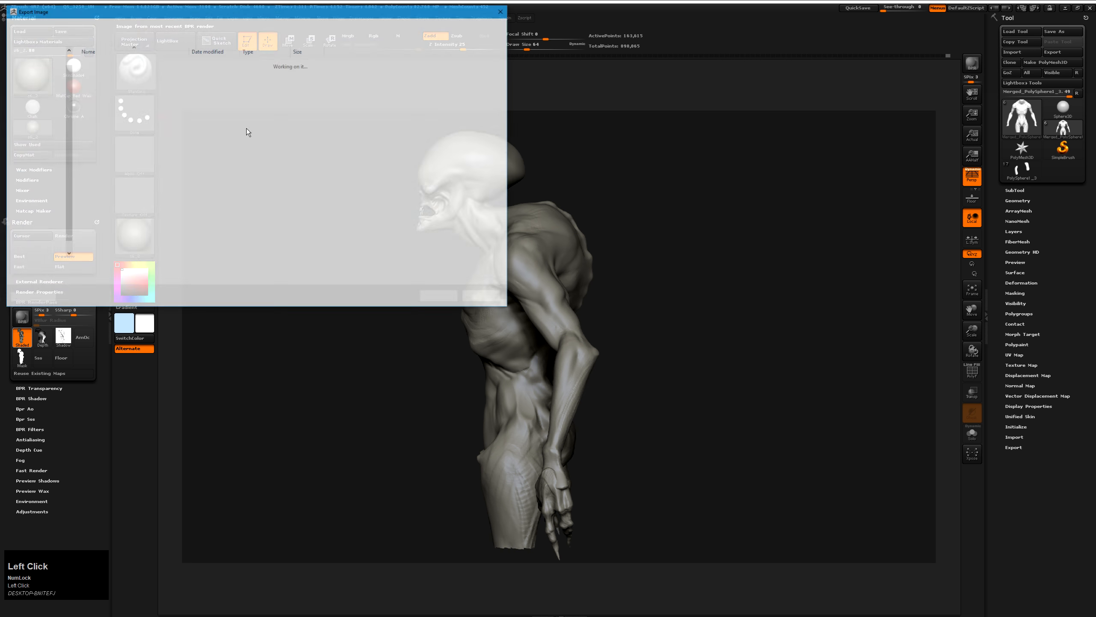
{"action": "left_click", "coordinate": [135, 23]}
{"action": "right_click", "coordinate": [126, 135]}
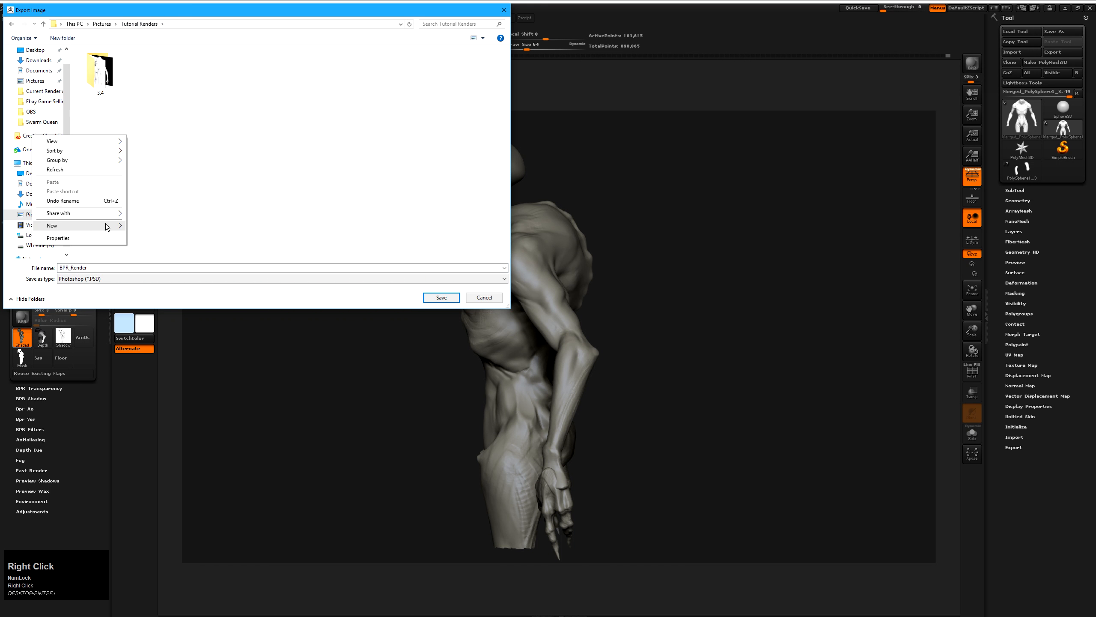
{"action": "mouse_move", "coordinate": [107, 225]}
{"action": "left_click", "coordinate": [158, 228]}
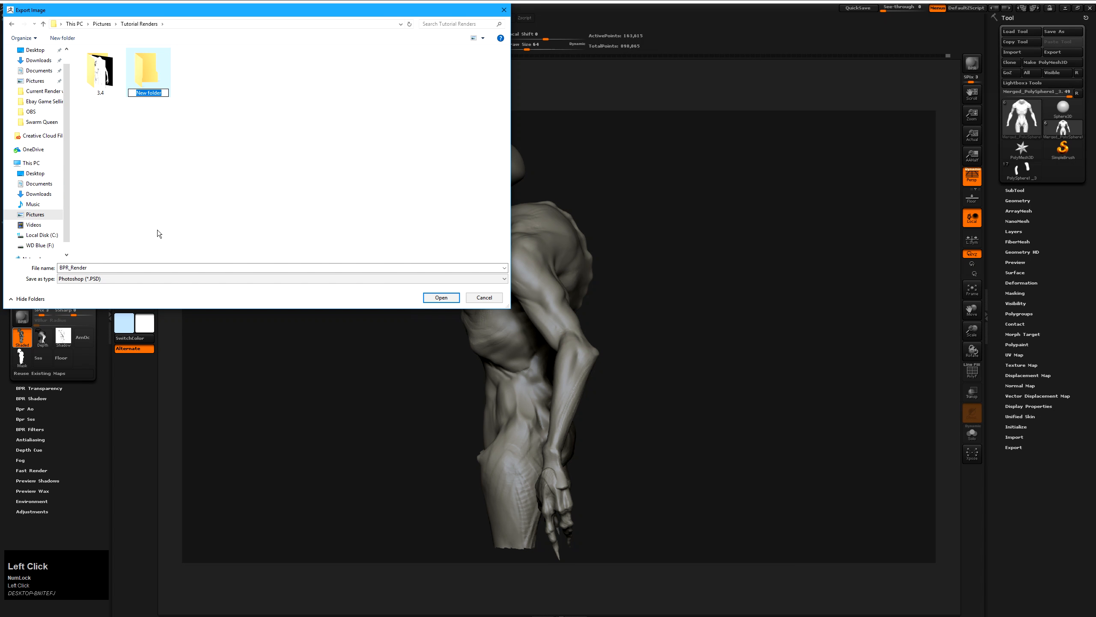
{"action": "type", "text": "Side"}
{"action": "key", "text": "Return"}
{"action": "key", "text": "Return"}
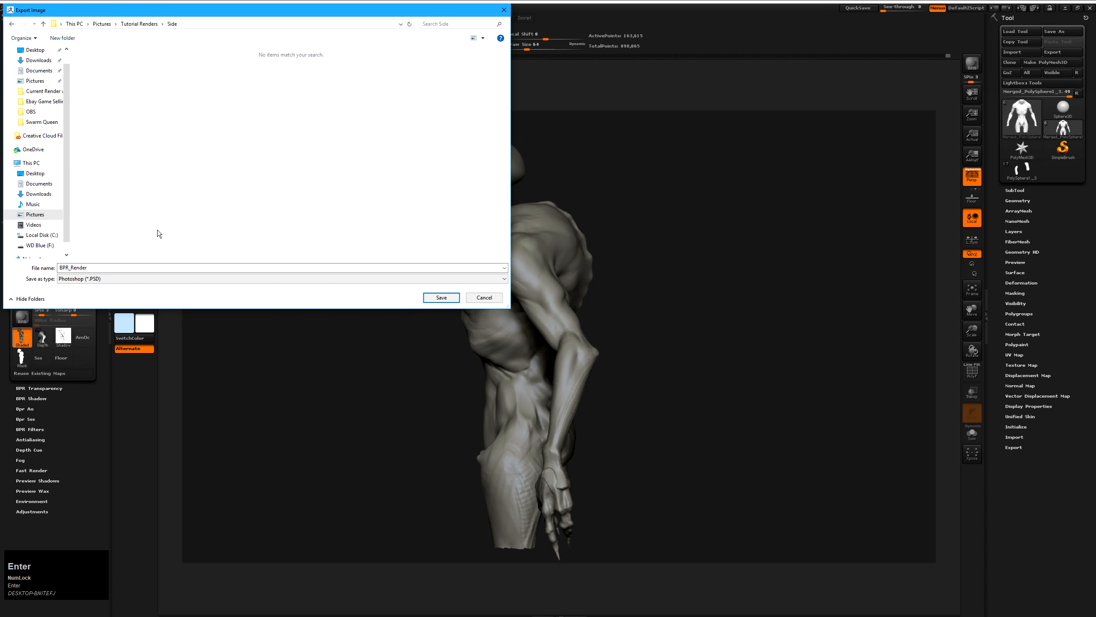
{"action": "left_click", "coordinate": [441, 297]}
- Export the side view's depth, shadow and mask passes to the Side folder under their default file names
{"action": "left_click", "coordinate": [42, 338]}
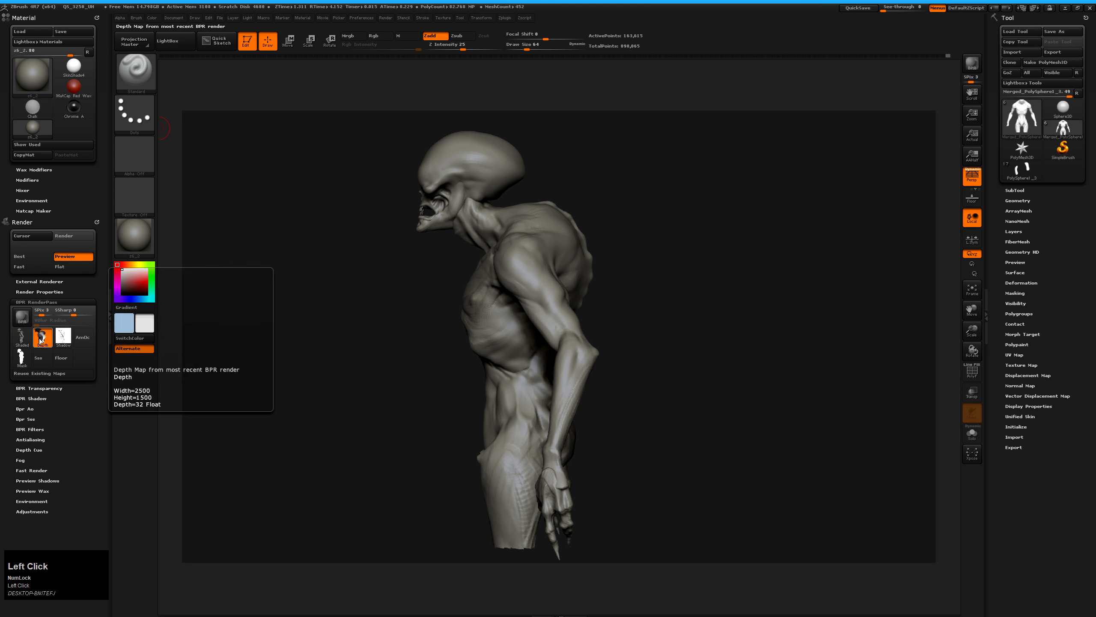
{"action": "key", "text": "Return"}
{"action": "left_click", "coordinate": [58, 338]}
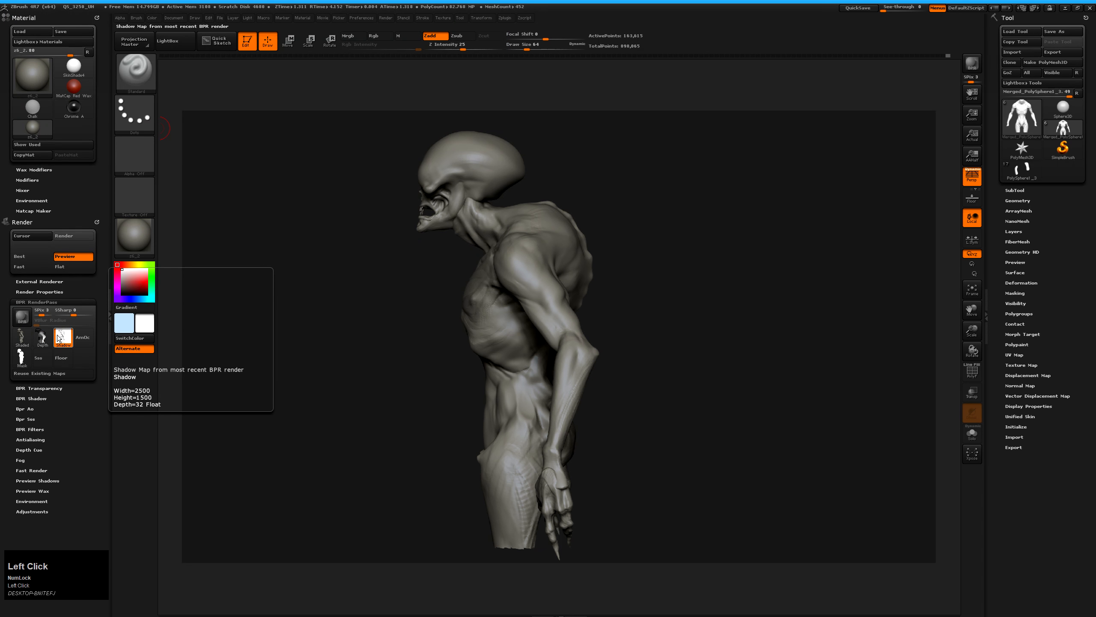
{"action": "key", "text": "Return"}
{"action": "left_click", "coordinate": [29, 353]}
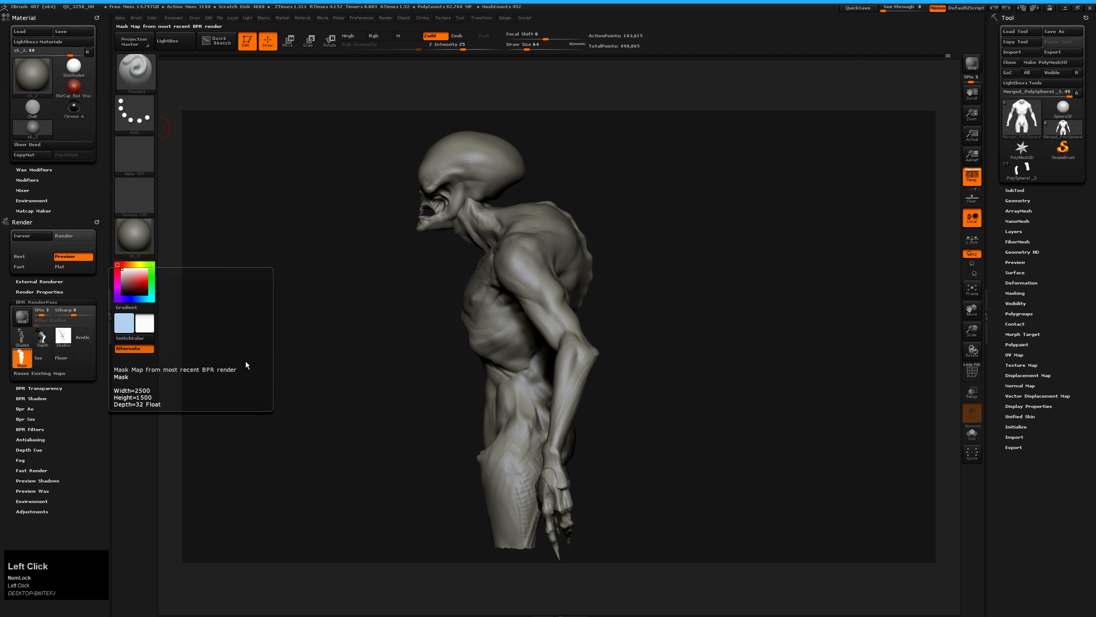
{"action": "key", "text": "Return"}
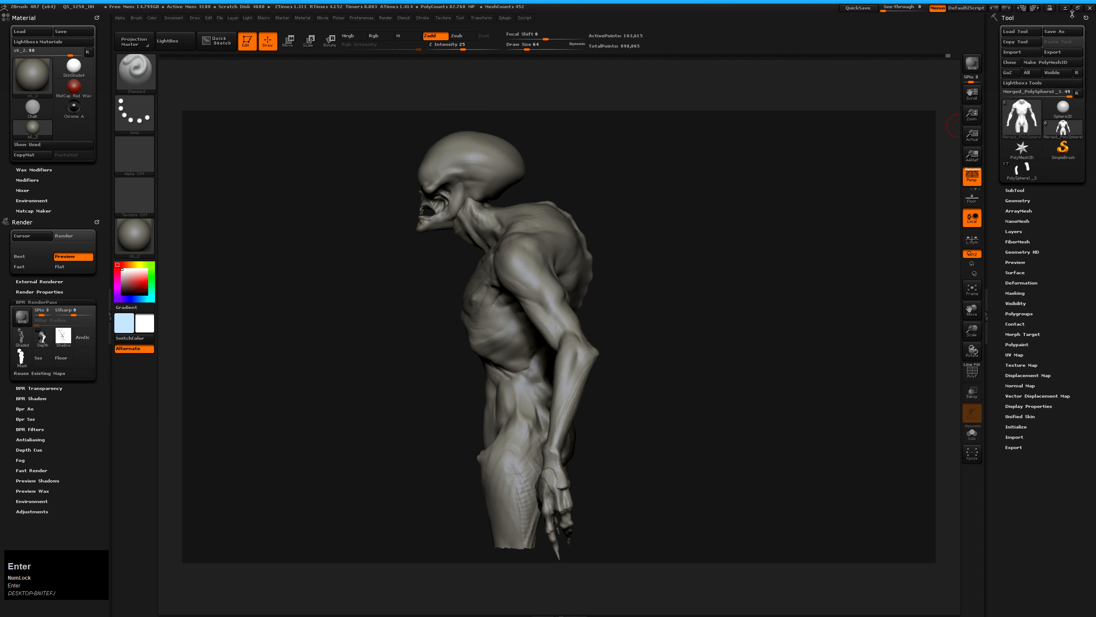
- Minimize ZBrush and switch to Photoshop with the Base Body Sculpt.psd document in view
{"action": "left_click", "coordinate": [1065, 8]}
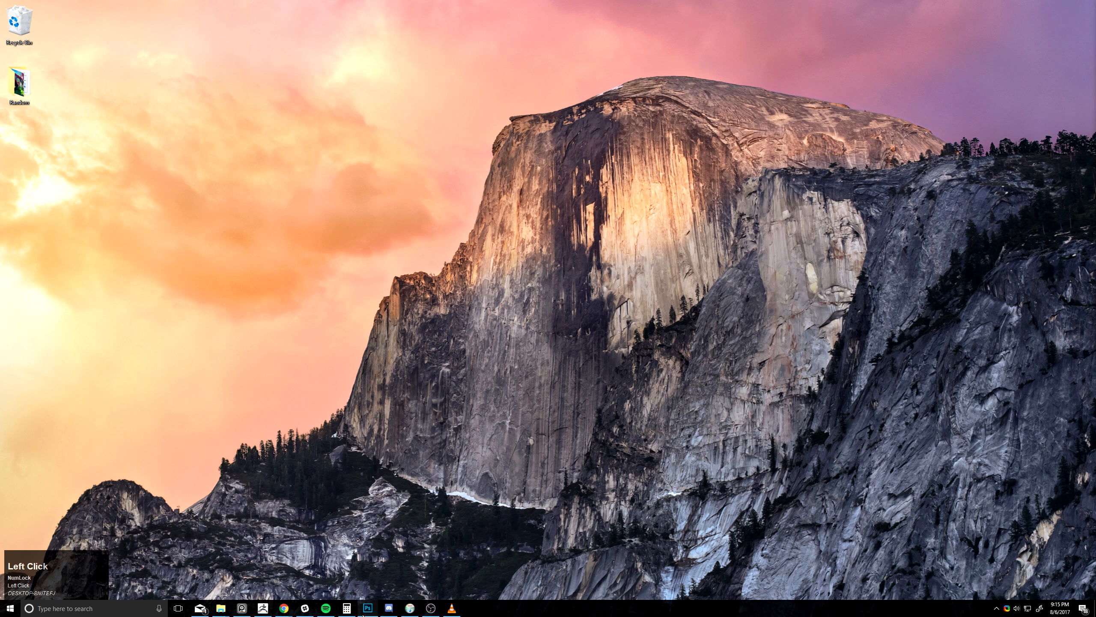
{"action": "left_click", "coordinate": [367, 608]}
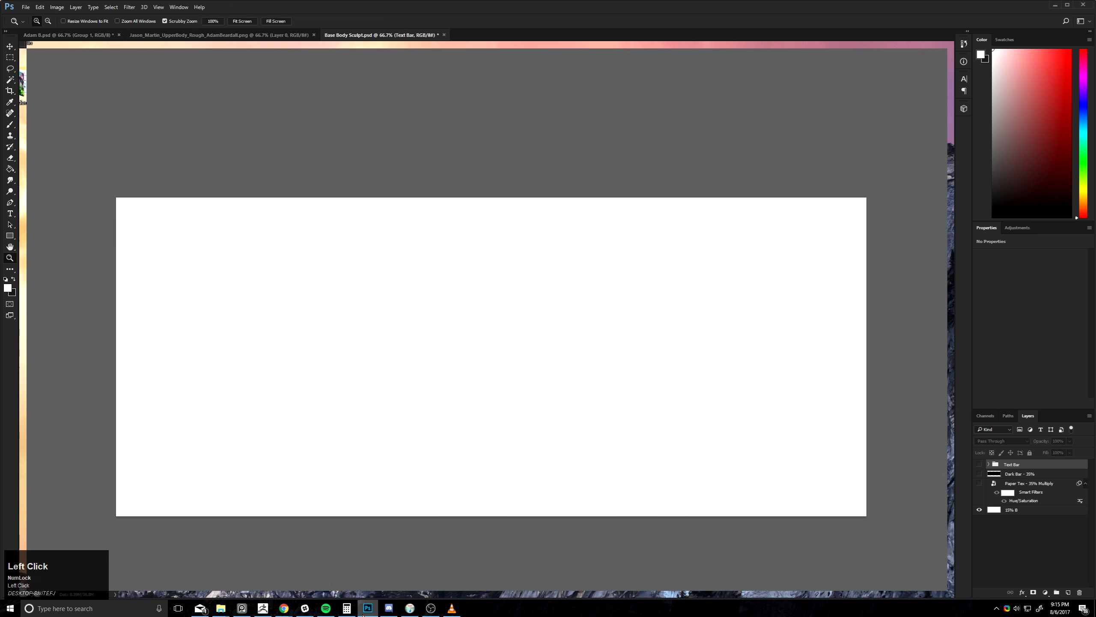
{"action": "key", "text": "space"}
{"action": "left_click_drag", "start_coordinate": [451, 245], "coordinate": [470, 211]}
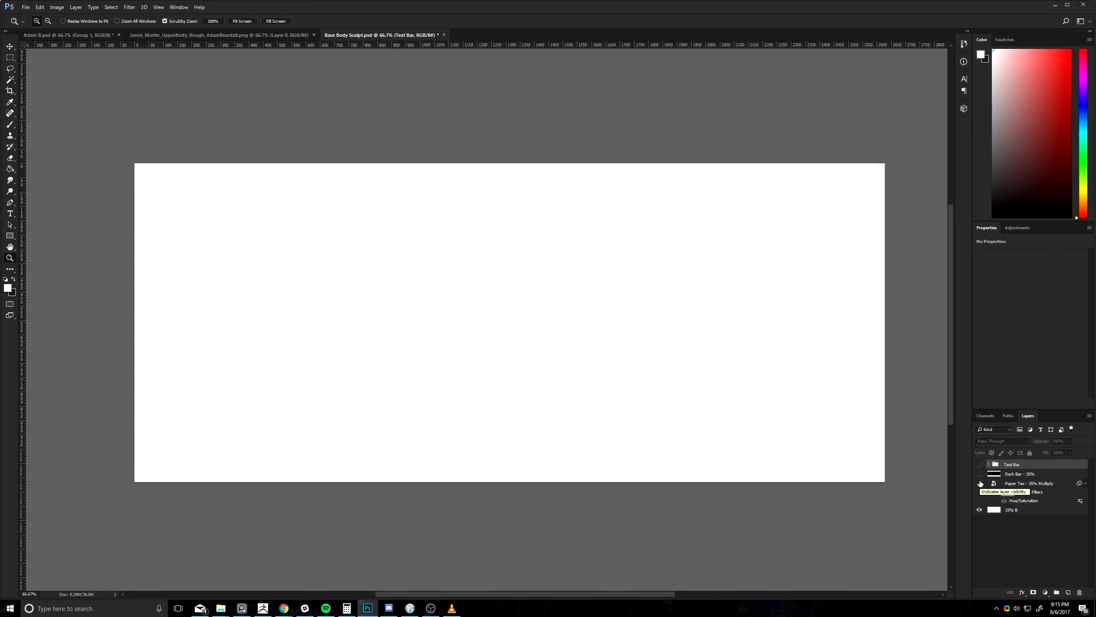
- Fill the 15% B background layer with a dark gray foreground color set to 15% brightness
{"action": "left_click", "coordinate": [991, 511]}
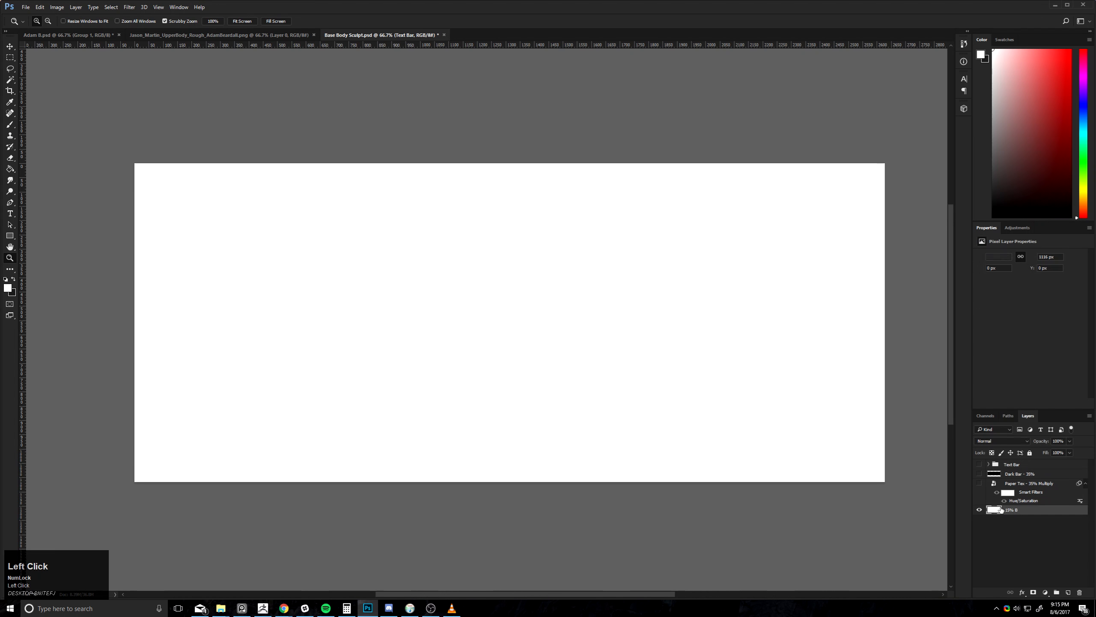
{"action": "key", "text": "g"}
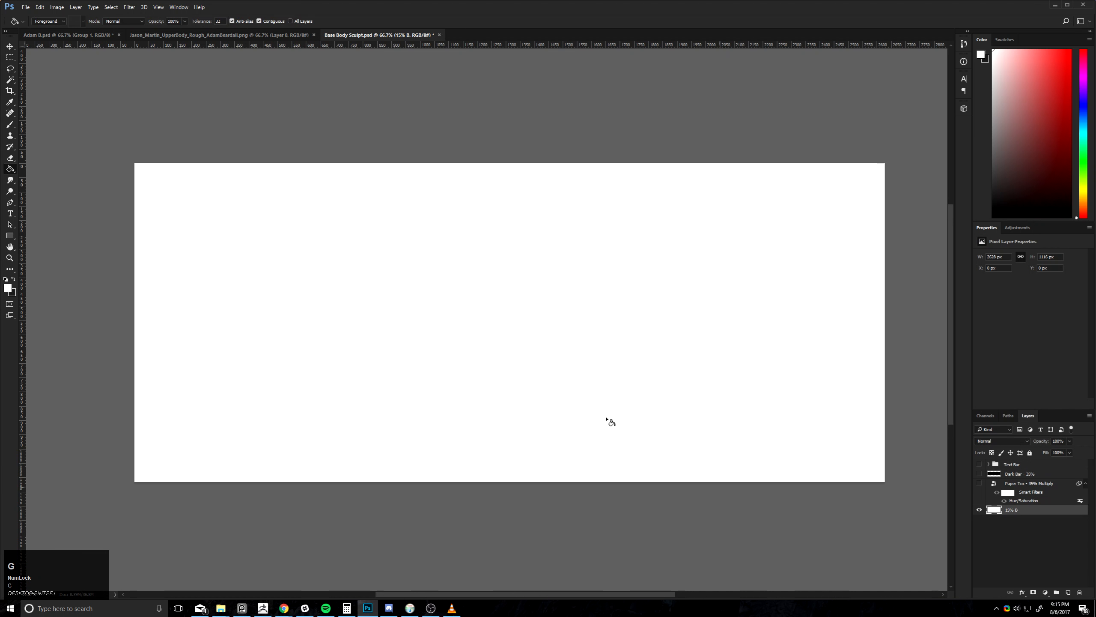
{"action": "left_click", "coordinate": [8, 287]}
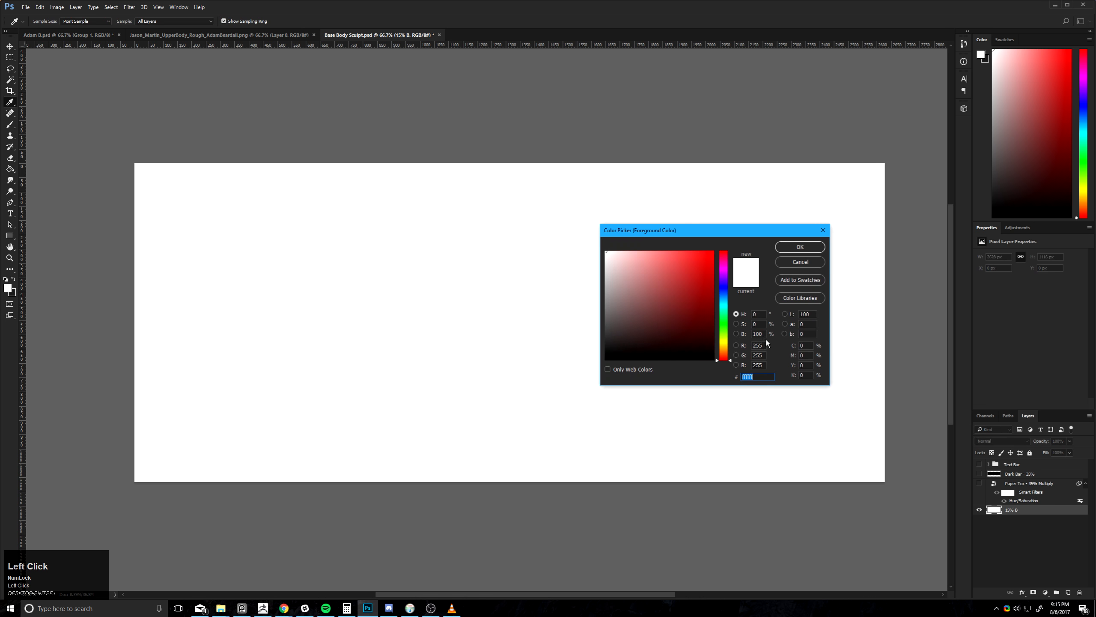
{"action": "left_click", "coordinate": [758, 334]}
{"action": "type", "text": "15"}
{"action": "key", "text": "Return"}
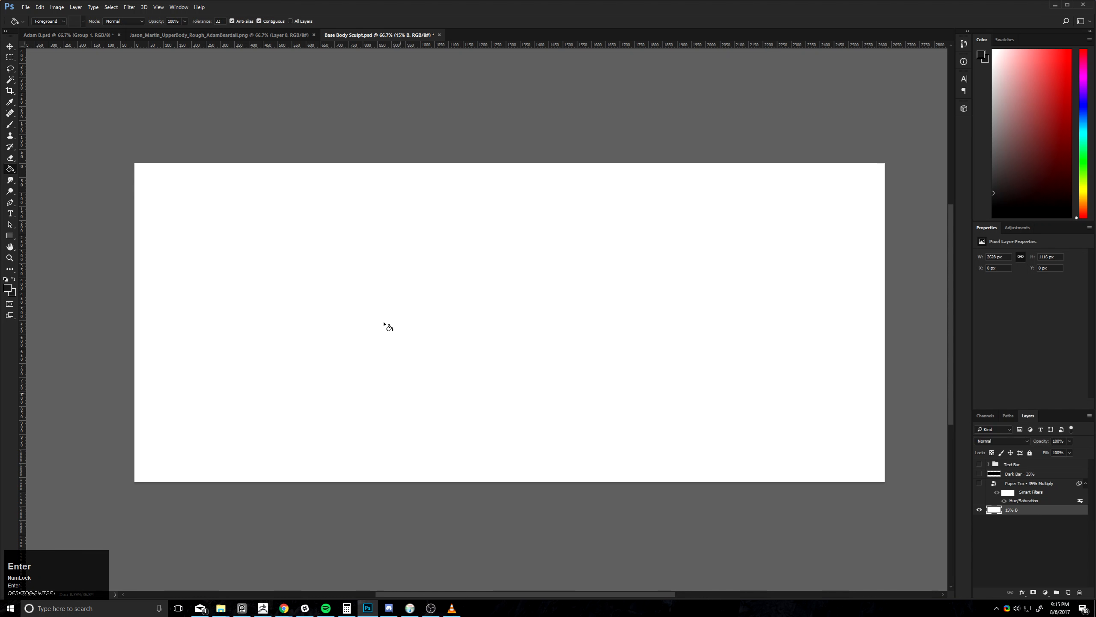
{"action": "left_click", "coordinate": [384, 323]}
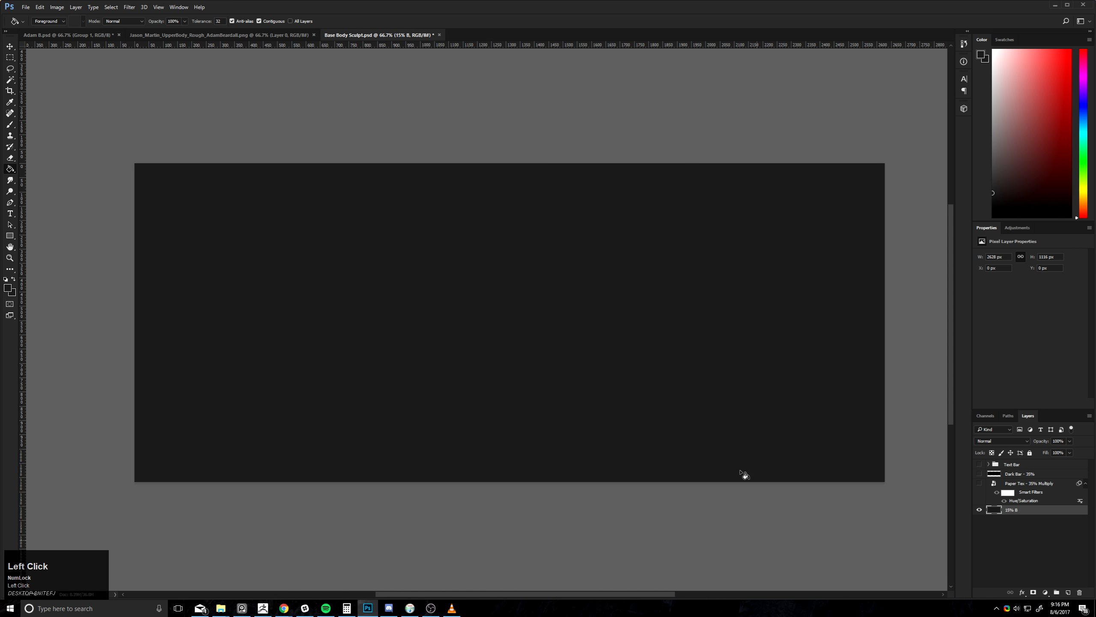
- Show the Paper Tex - 35% Multiply layer, inspect its texture up close and set its opacity to 35%
{"action": "left_click", "coordinate": [979, 482]}
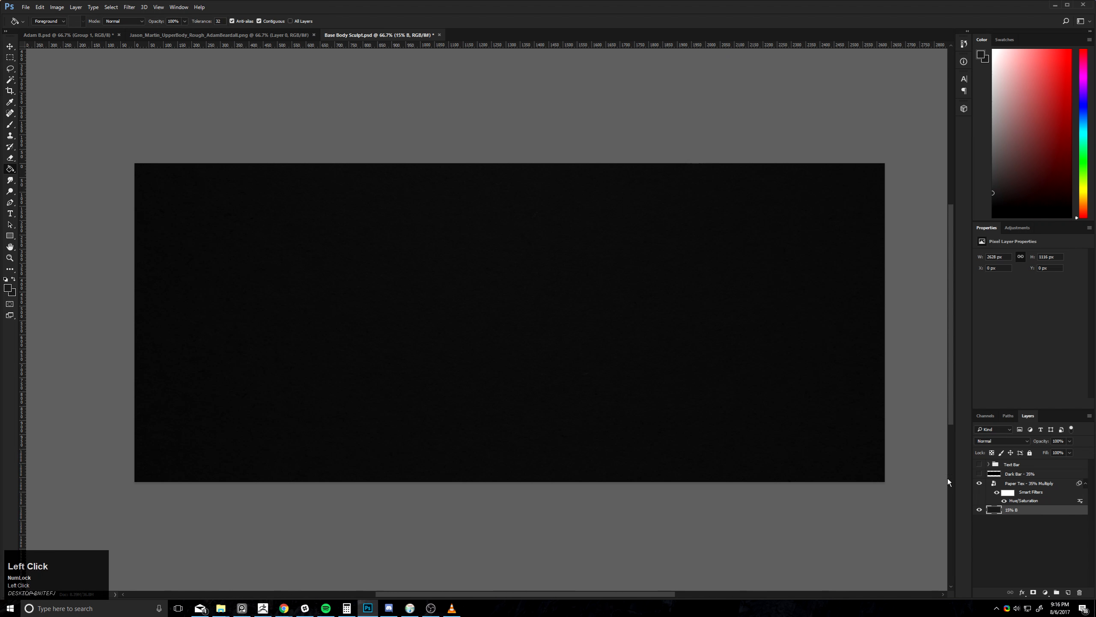
{"action": "left_click", "coordinate": [1005, 486]}
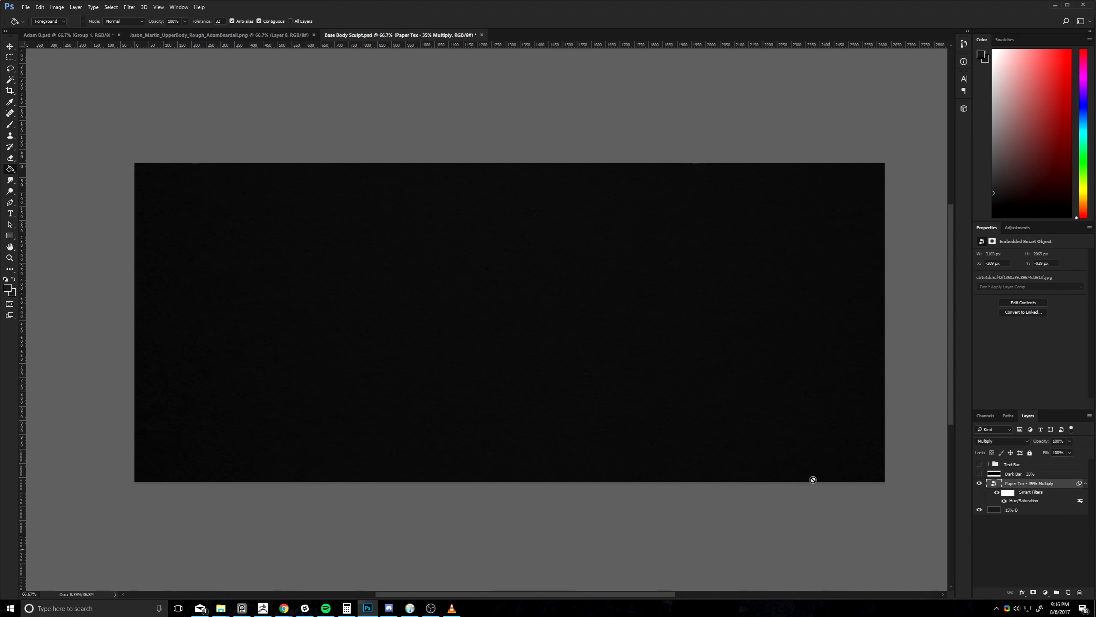
{"action": "right_click", "coordinate": [479, 404]}
{"action": "key", "text": "Escape"}
{"action": "key", "text": "z"}
{"action": "left_click", "coordinate": [485, 321]}
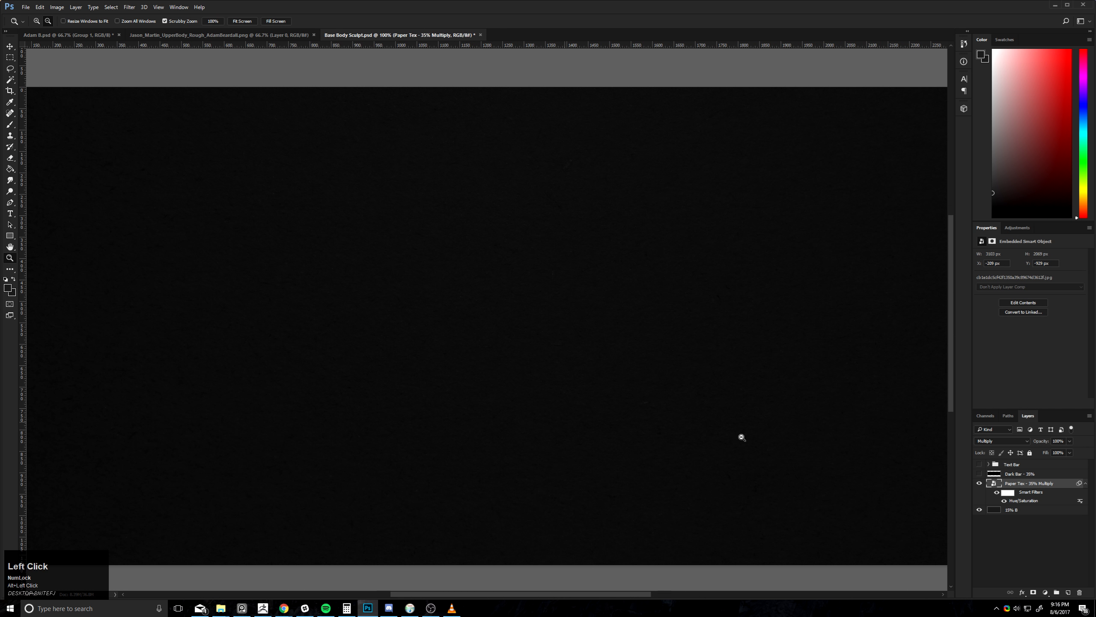
{"action": "left_click", "coordinate": [742, 437], "text": "alt"}
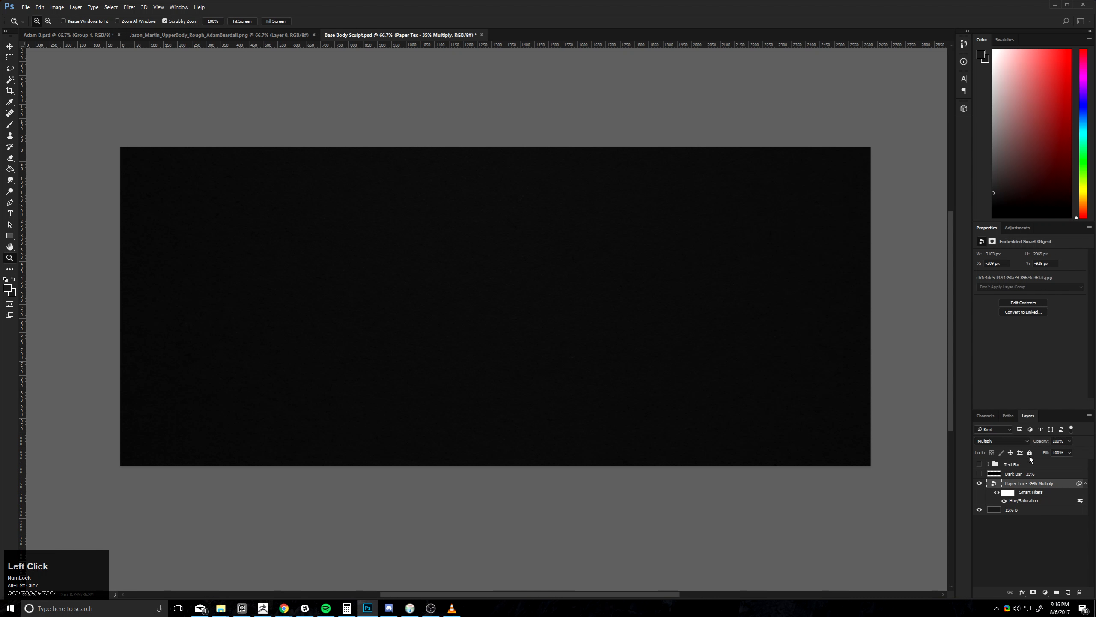
{"action": "left_click", "coordinate": [1061, 441]}
{"action": "type", "text": "35"}
{"action": "key", "text": "Return"}
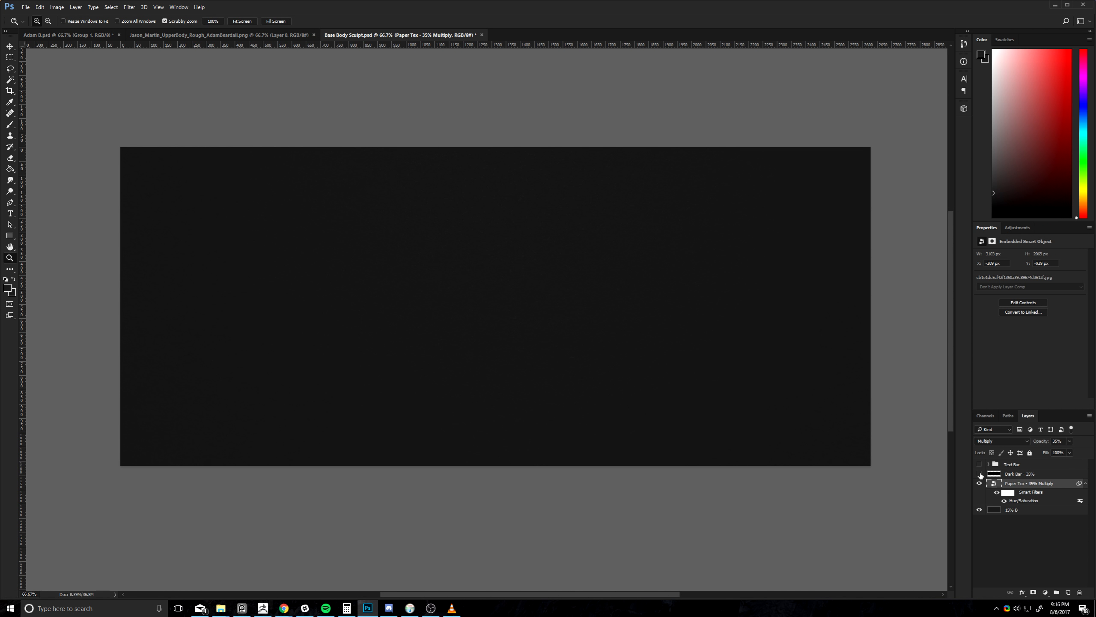
- Show the Dark Bar - 35% layer and the Text Bar group, and check the layers inside the group
{"action": "left_click", "coordinate": [979, 473]}
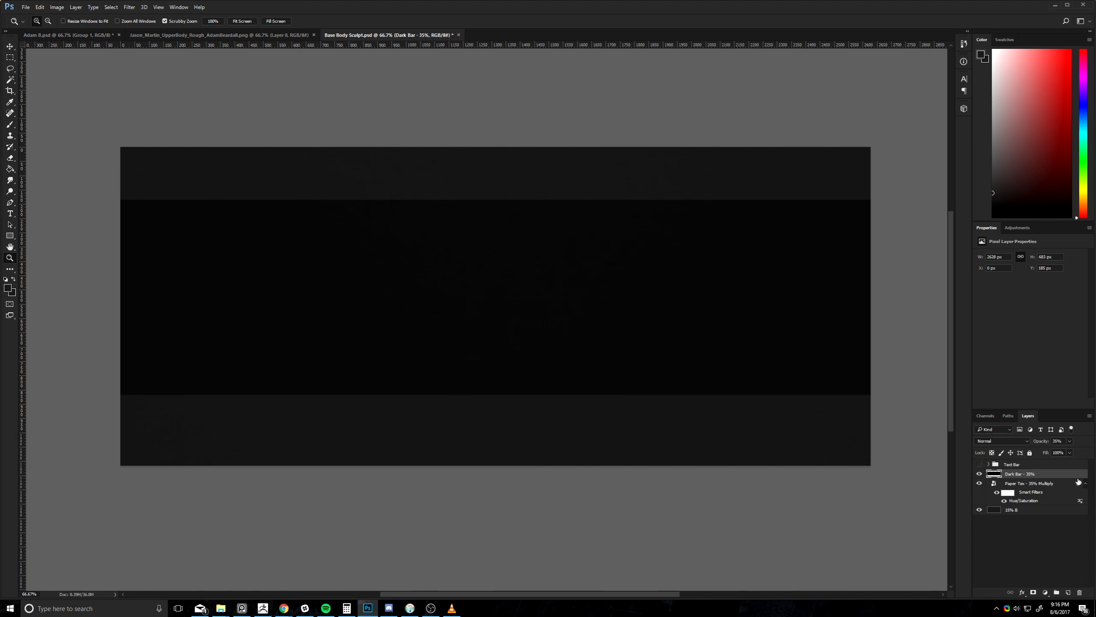
{"action": "left_click", "coordinate": [979, 464]}
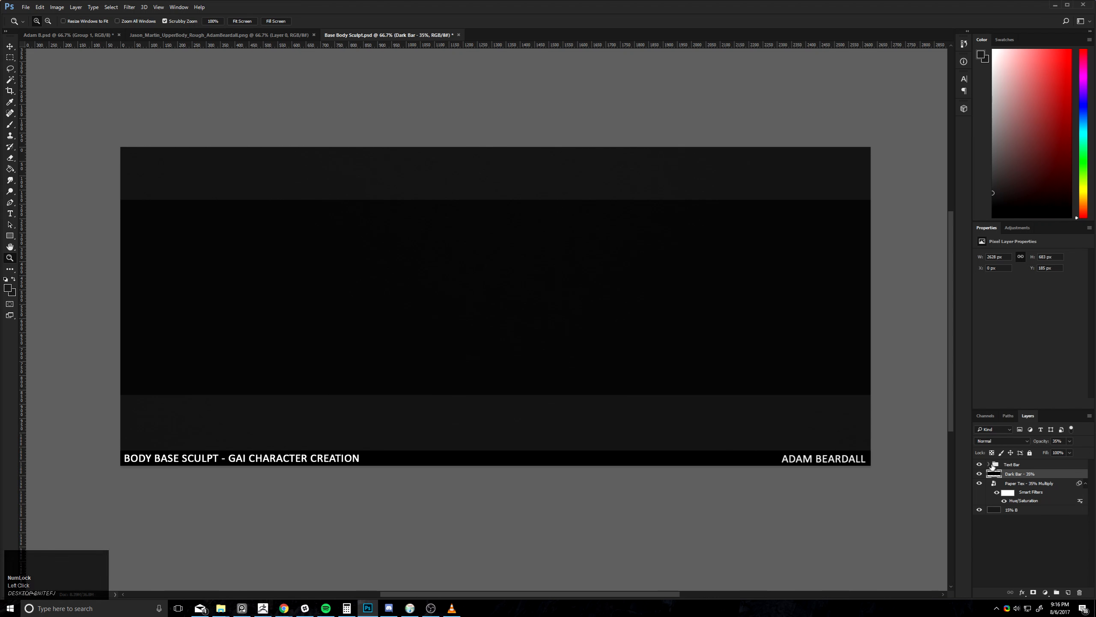
{"action": "left_click", "coordinate": [988, 464]}
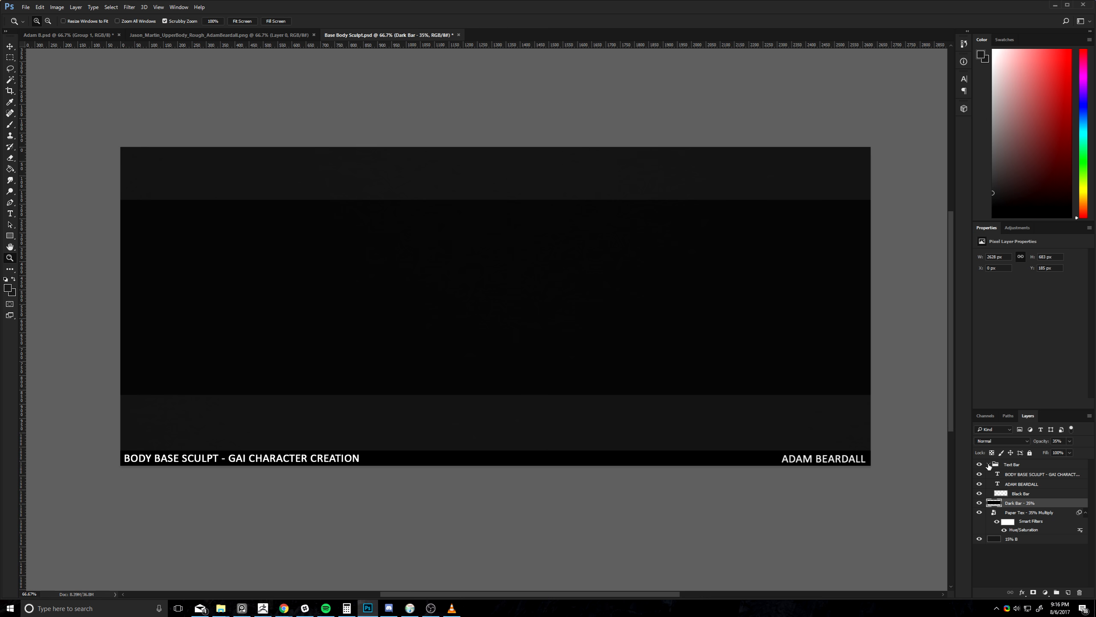
{"action": "left_click", "coordinate": [989, 464]}
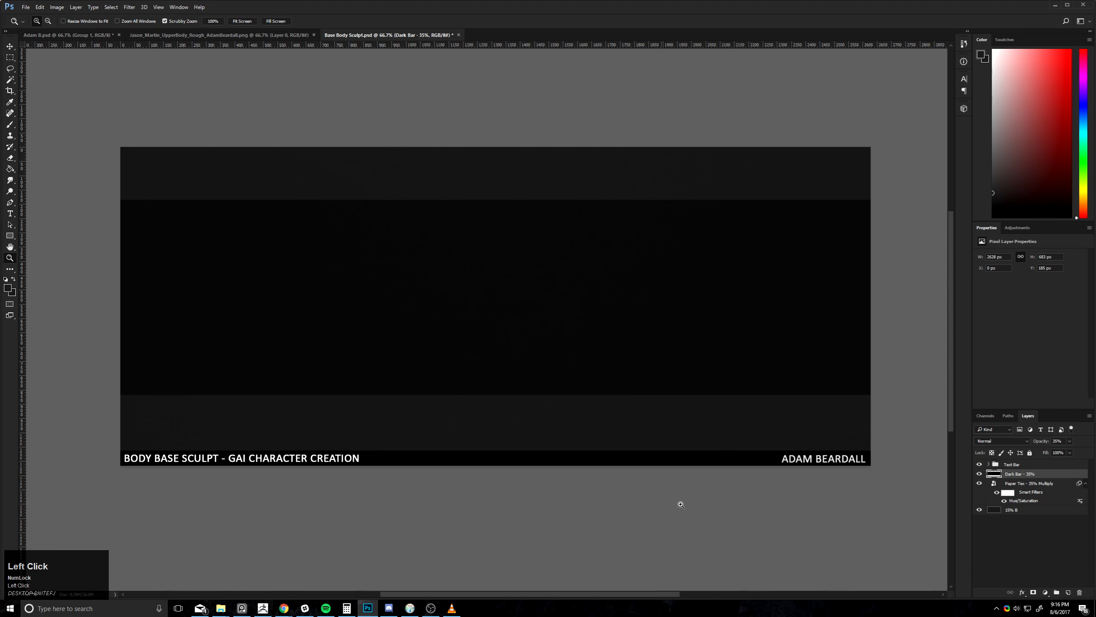
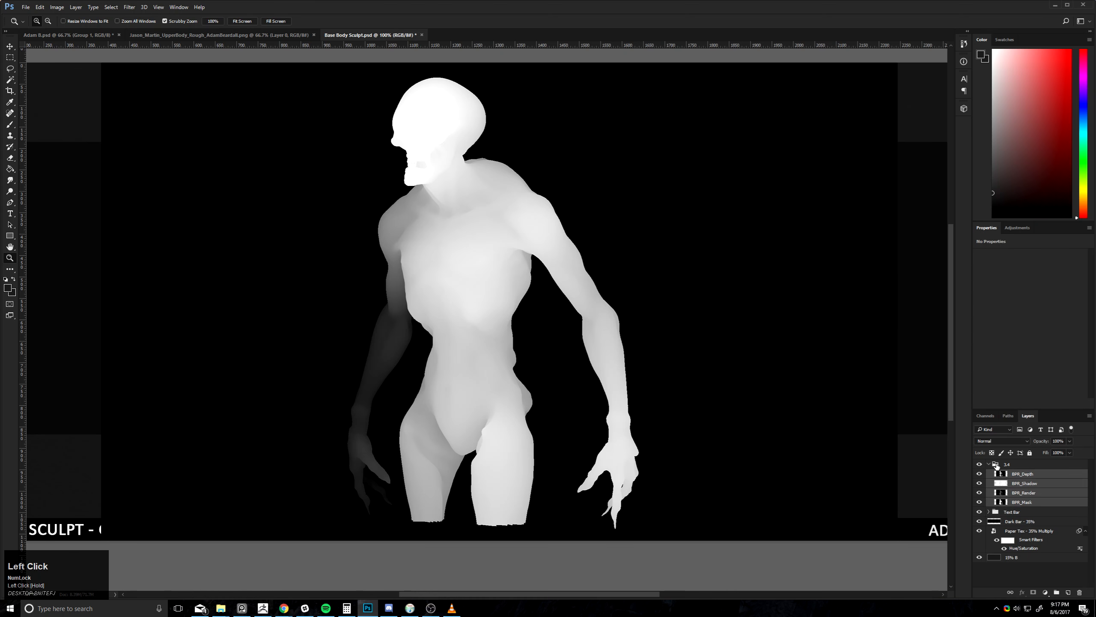
- Select the black background of the BPR_Mask layer with the Magic Wand and delete it
{"action": "left_click", "coordinate": [1018, 487]}
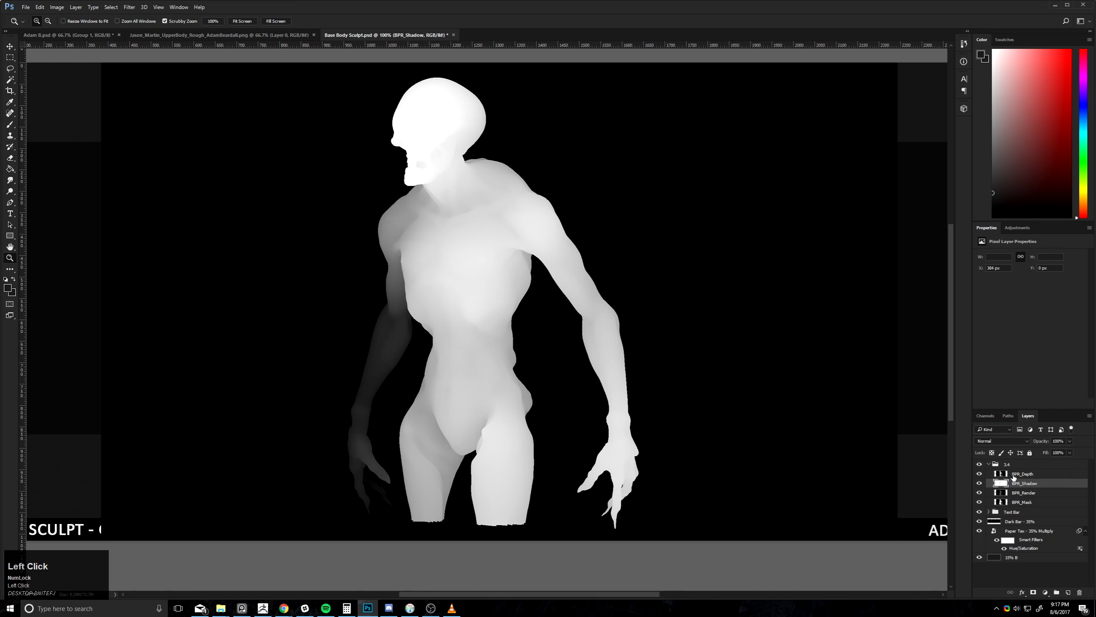
{"action": "left_click", "coordinate": [1014, 475]}
{"action": "left_click", "coordinate": [1009, 501]}
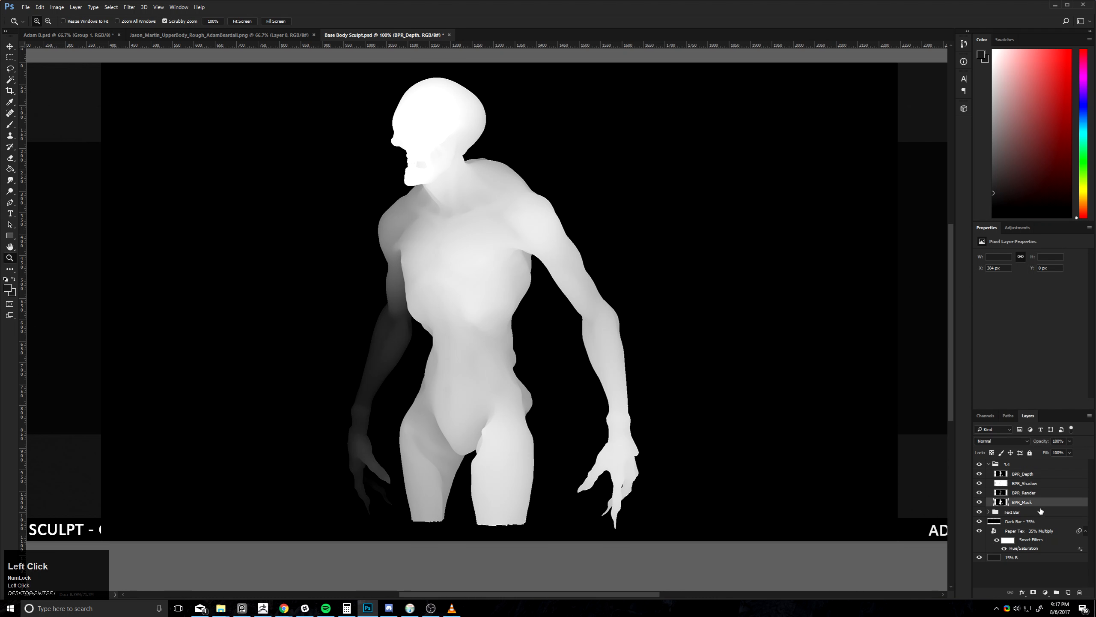
{"action": "left_click", "coordinate": [10, 80]}
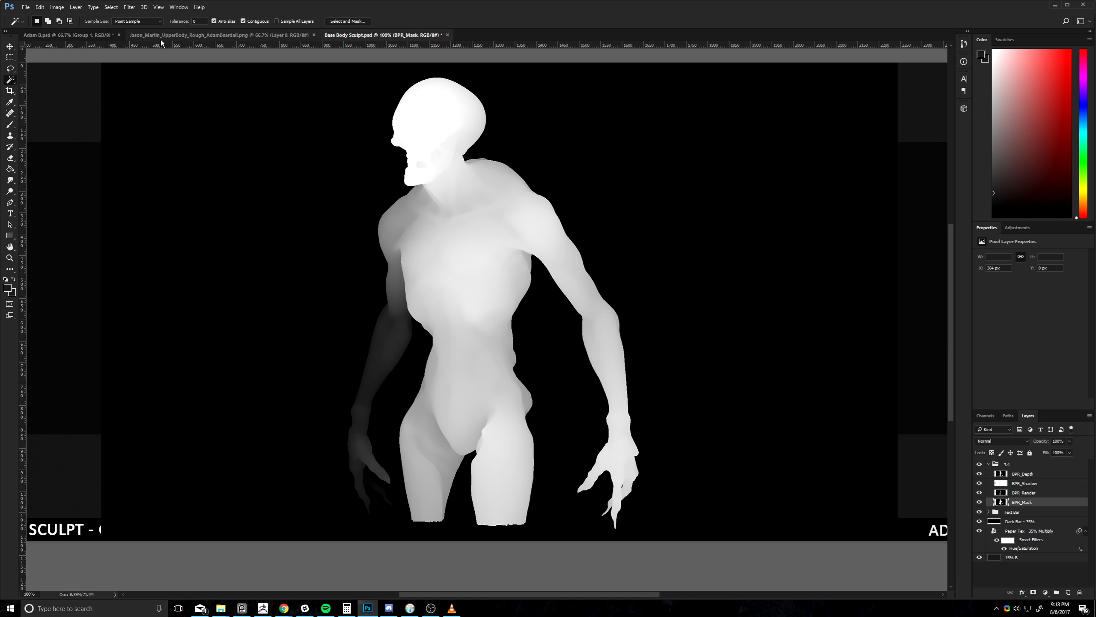
{"action": "left_click", "coordinate": [216, 234]}
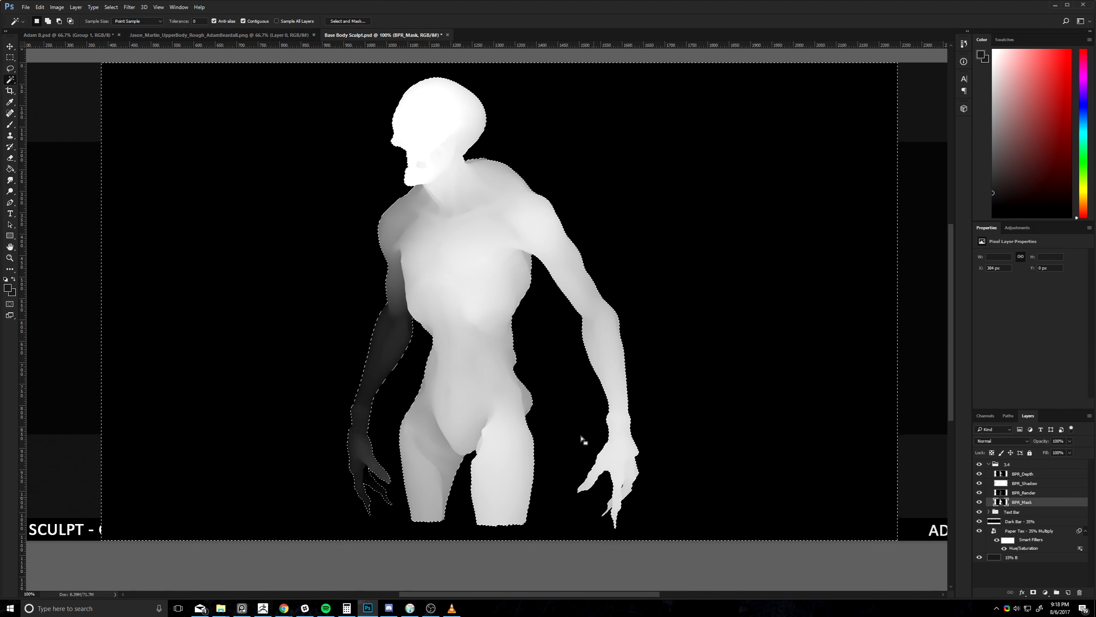
{"action": "scroll", "coordinate": [656, 488], "scroll_direction": "down", "scroll_amount": 2}
{"action": "key", "text": "Delete"}
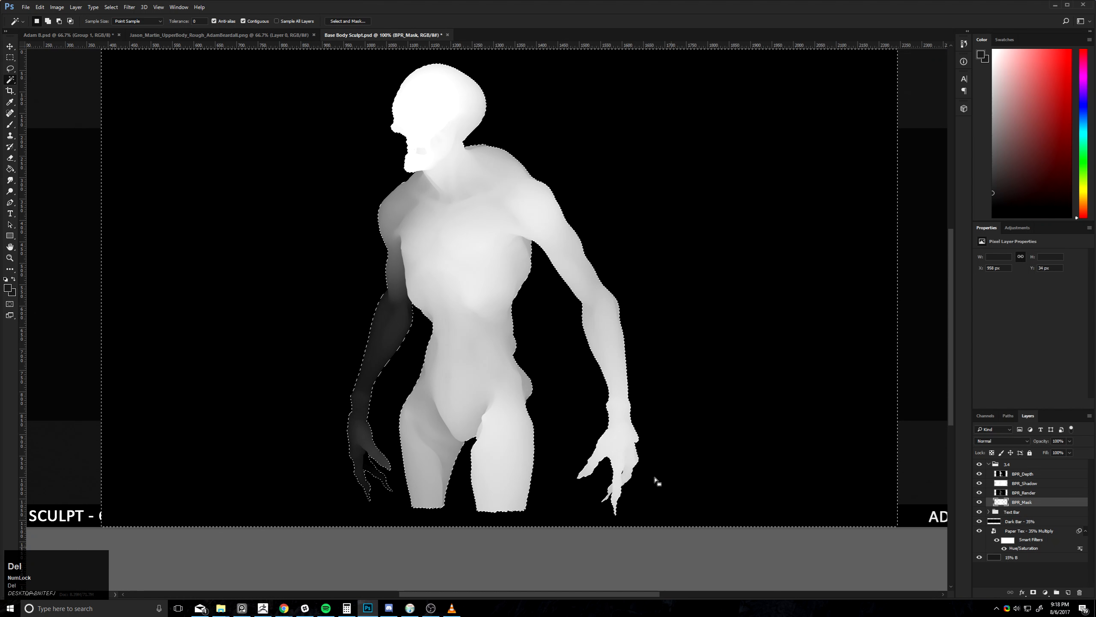
- Try to add the small black gap between the near hand's fingers to the Magic Wand selection
{"action": "key", "text": "z"}
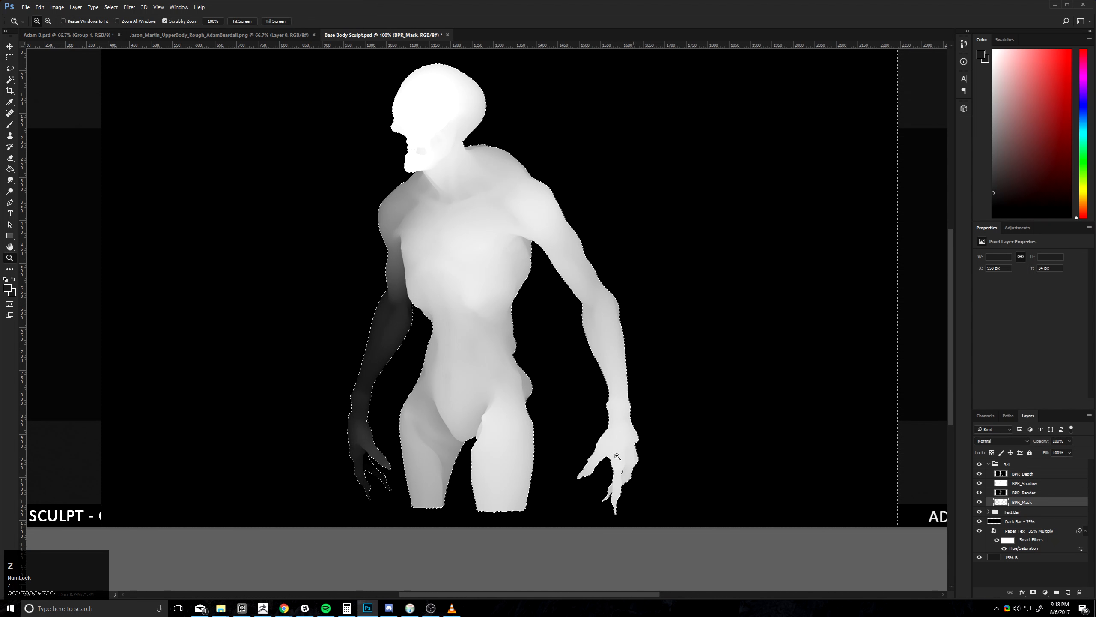
{"action": "left_click", "coordinate": [698, 513]}
{"action": "left_click", "coordinate": [639, 465]}
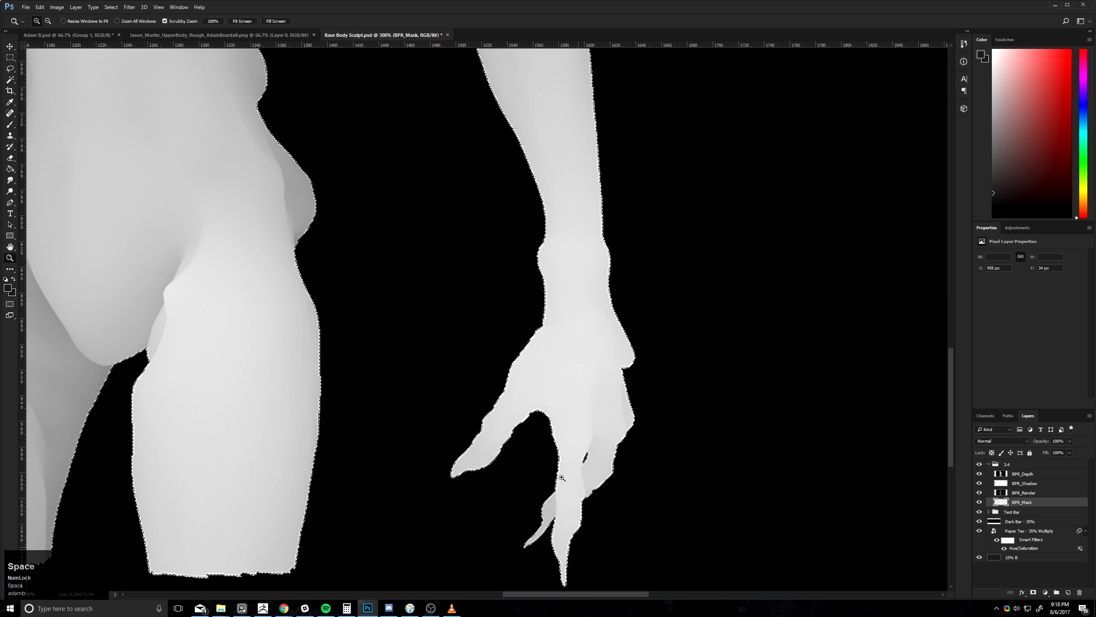
{"action": "left_click", "coordinate": [10, 79]}
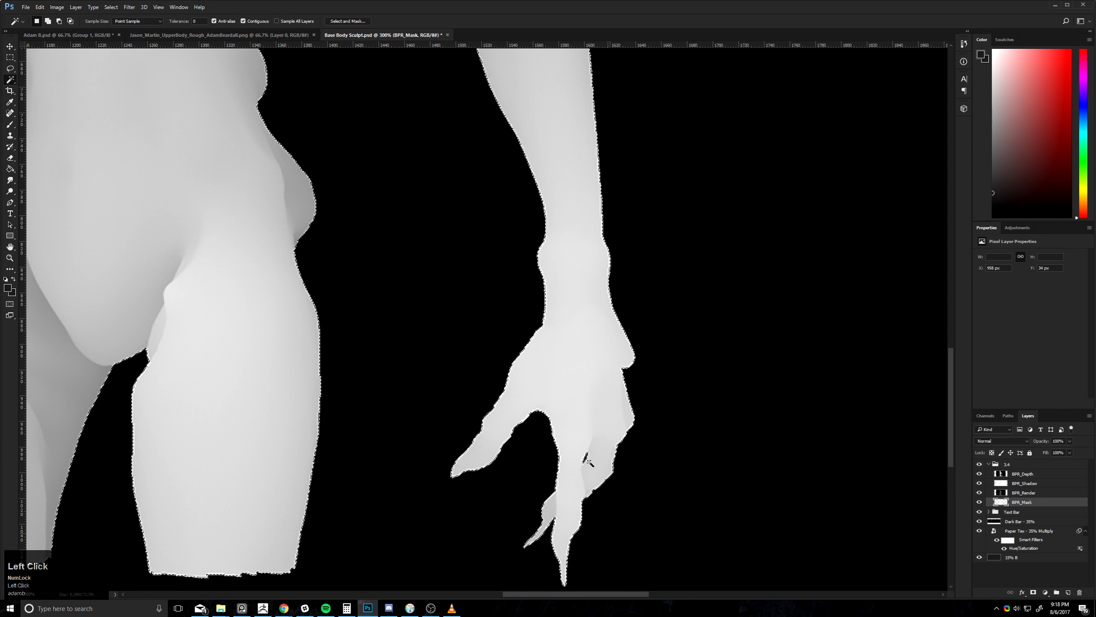
{"action": "left_click", "coordinate": [585, 457]}
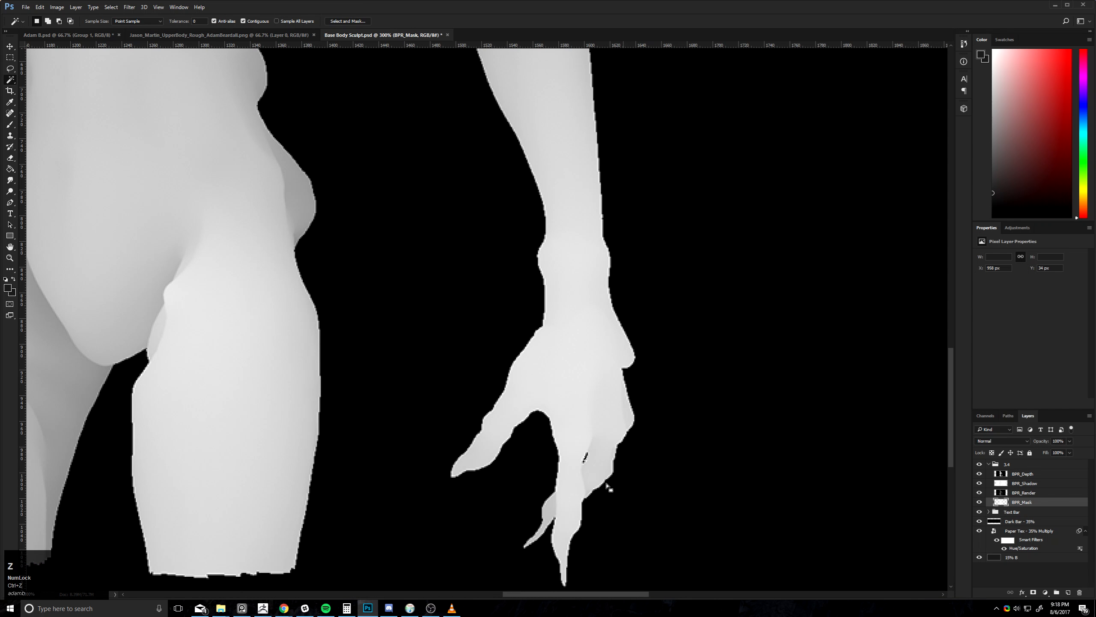
{"action": "left_click", "coordinate": [607, 482], "text": "shift"}
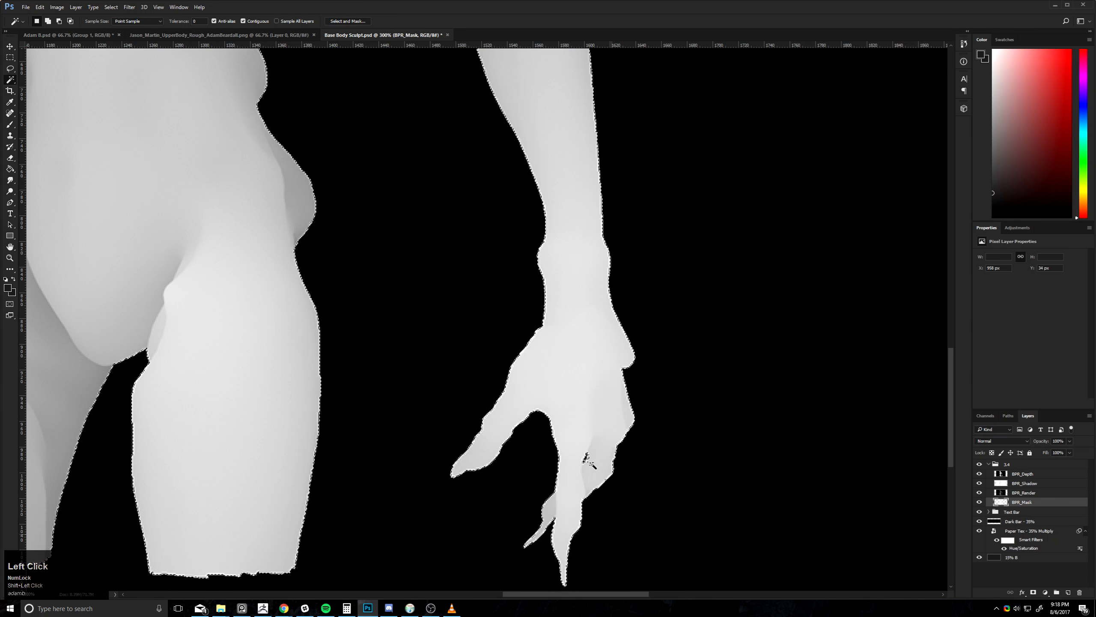
{"action": "left_click", "coordinate": [586, 458]}
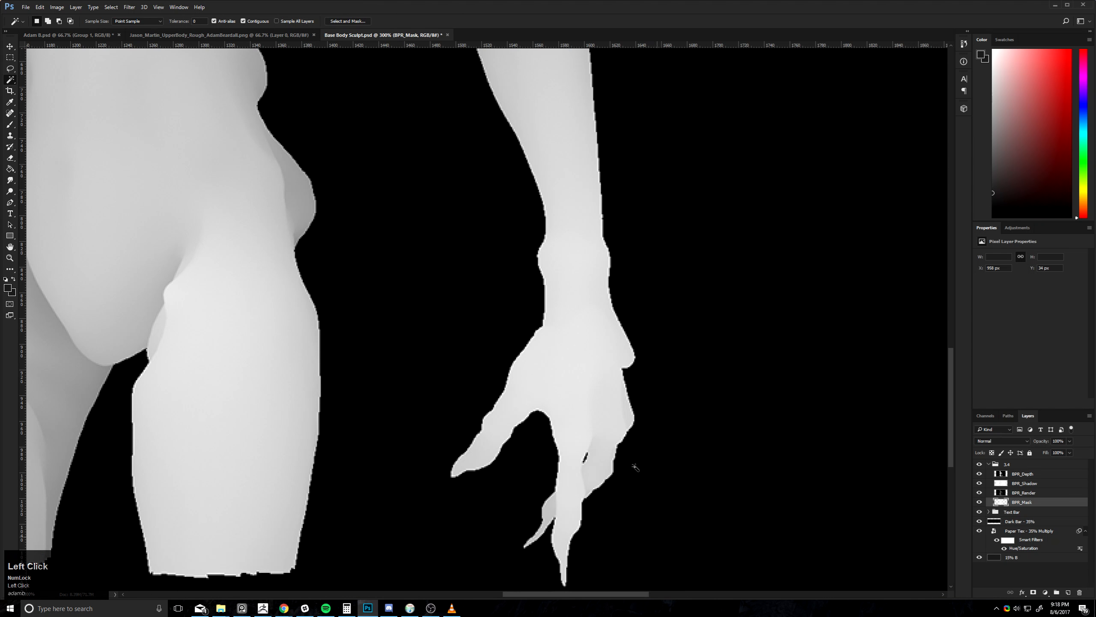
{"action": "left_click", "coordinate": [617, 461], "text": "shift"}
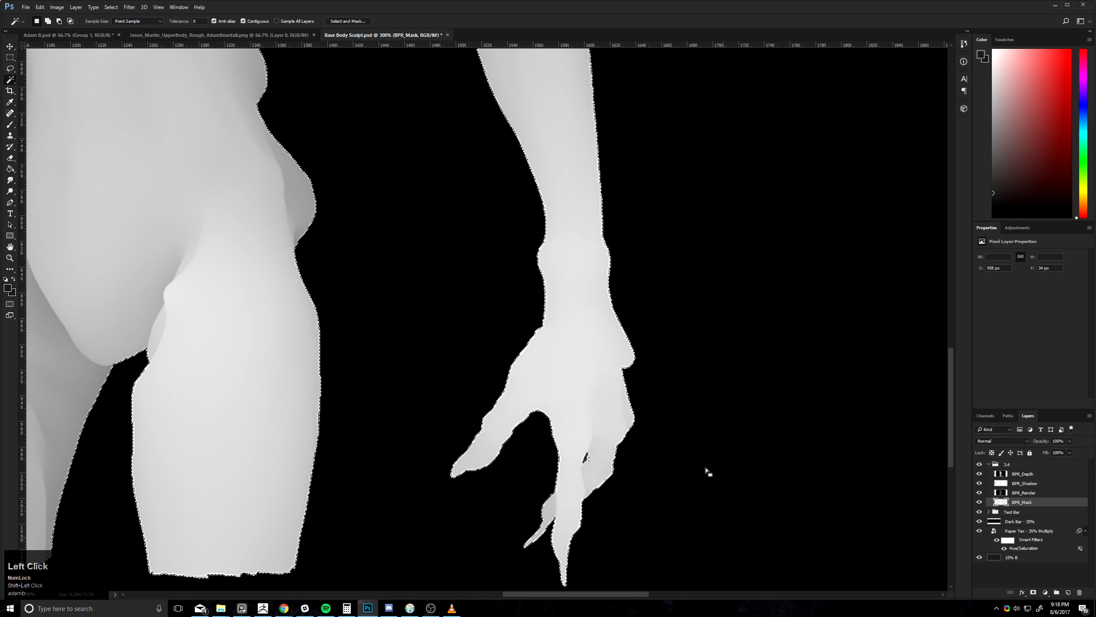
{"action": "left_click", "coordinate": [586, 459]}
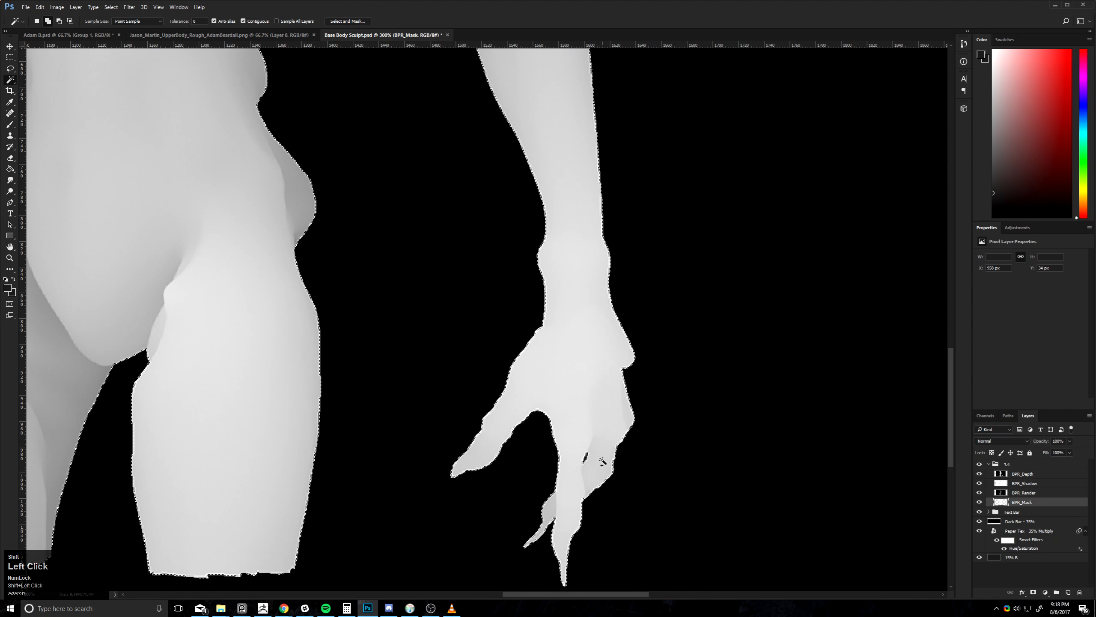
- Reset the colors to black and white and reselect the black areas with Contiguous off and Sample All Layers on
{"action": "left_click", "coordinate": [268, 81]}
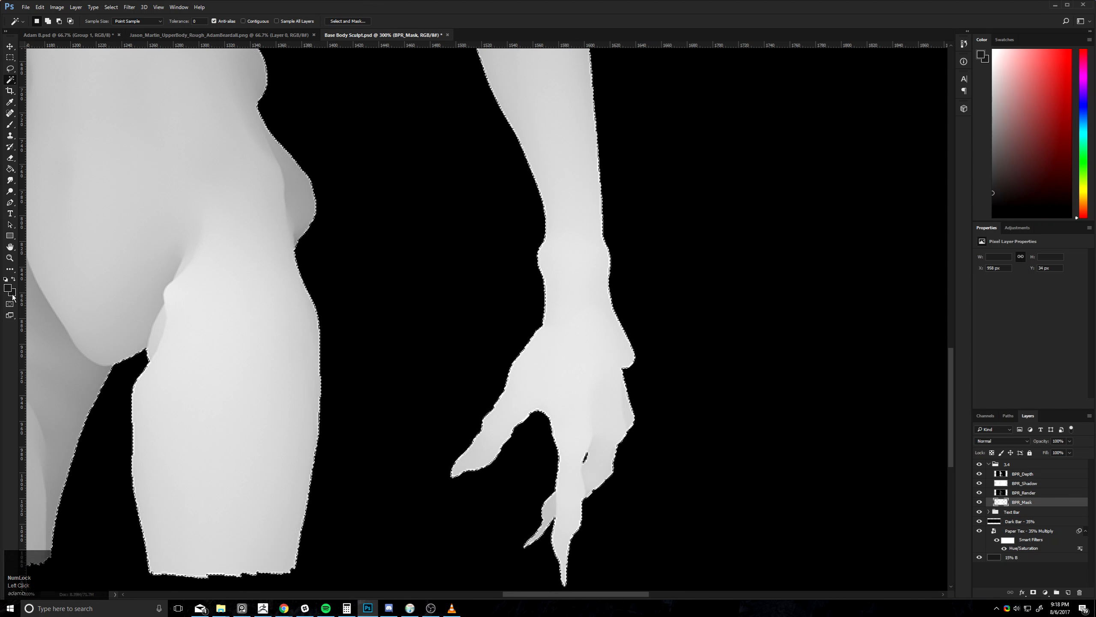
{"action": "left_click", "coordinate": [12, 281]}
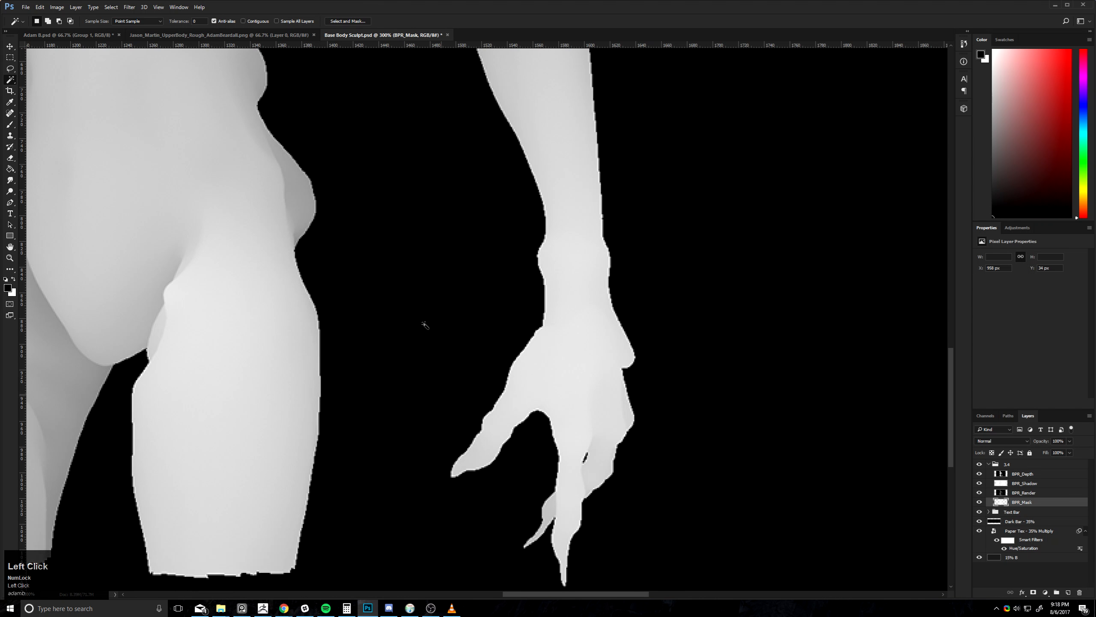
{"action": "left_click", "coordinate": [278, 20]}
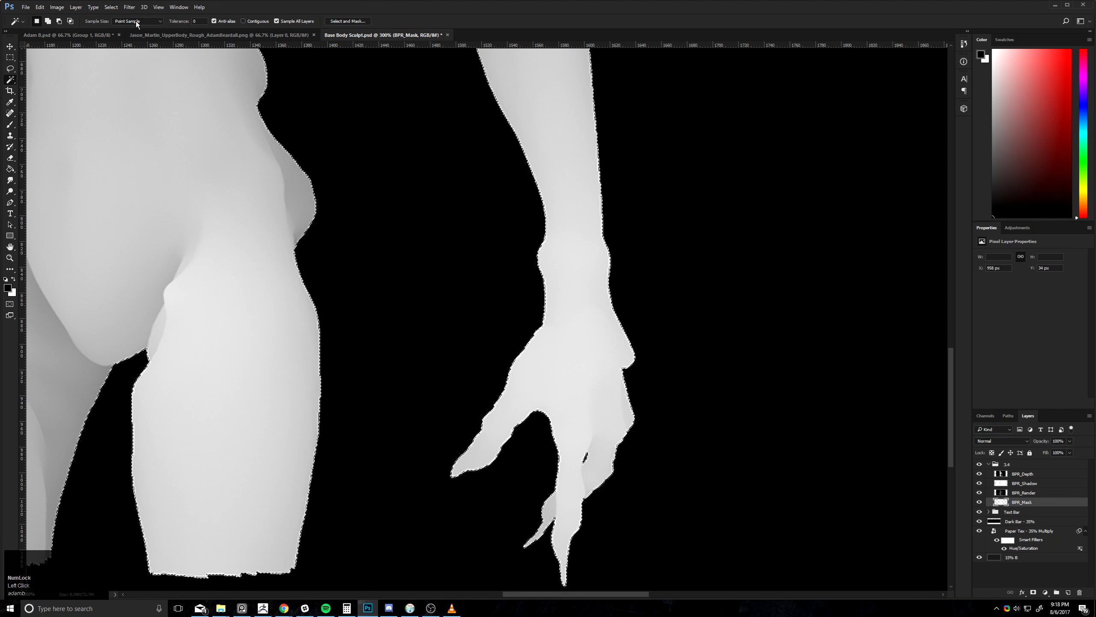
{"action": "left_click", "coordinate": [586, 463]}
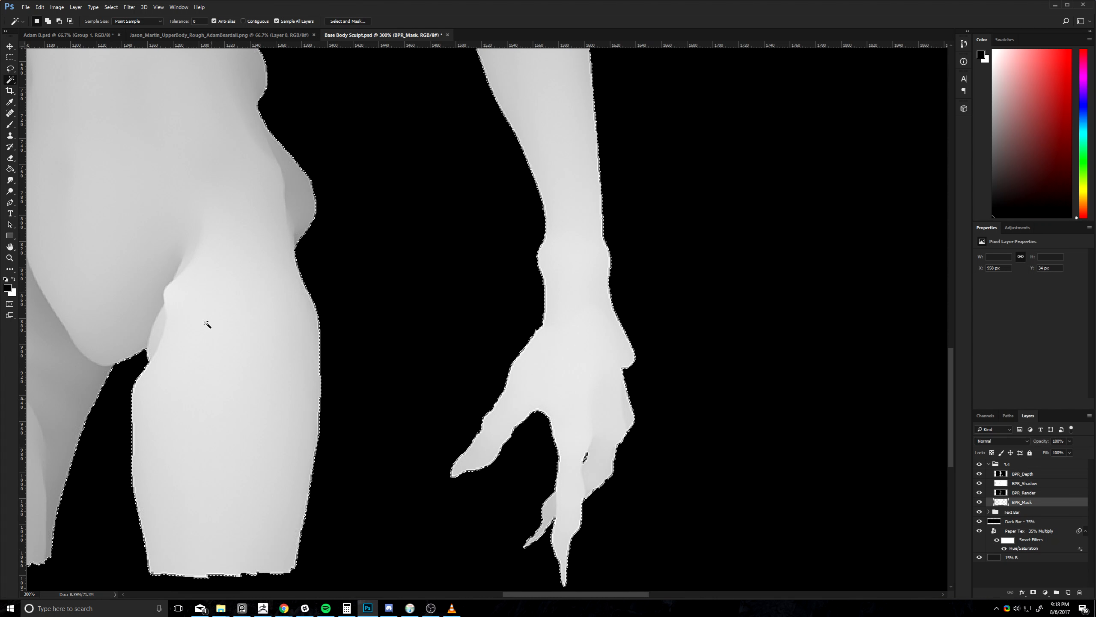
- Expand the selection around the creature by 1 pixel, without applying the effect at canvas bounds
{"action": "key", "text": "ctrl+d"}
{"action": "key", "text": "z"}
{"action": "left_click", "coordinate": [685, 386], "text": "alt"}
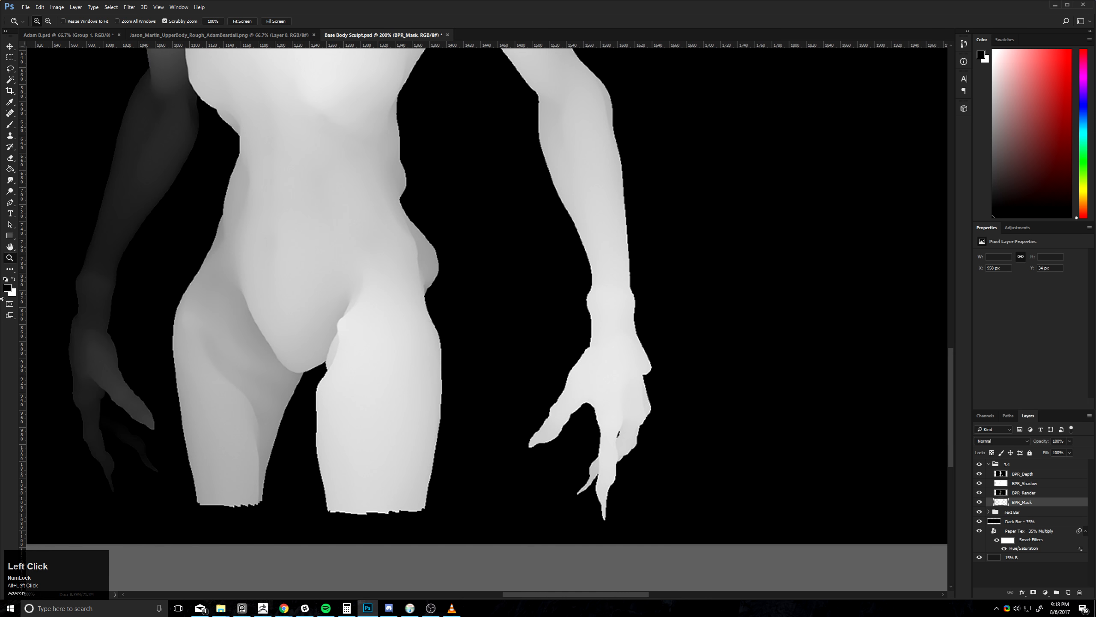
{"action": "left_click_drag", "start_coordinate": [427, 149], "coordinate": [491, 272]}
{"action": "key", "text": "z"}
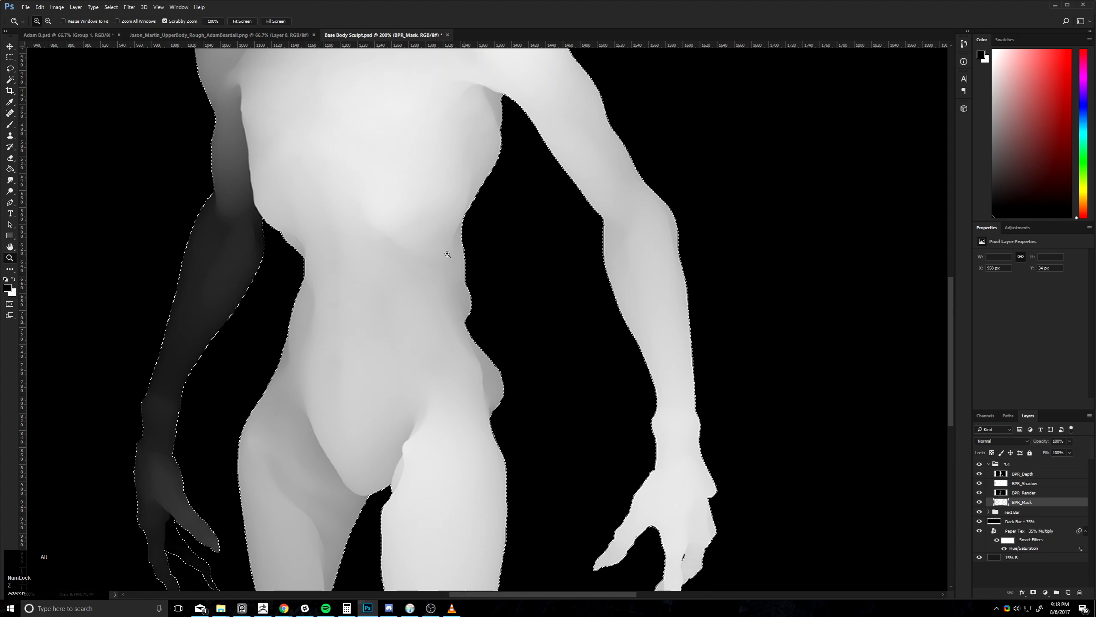
{"action": "left_click", "coordinate": [448, 254], "text": "alt"}
{"action": "left_click_drag", "start_coordinate": [466, 179], "coordinate": [483, 266]}
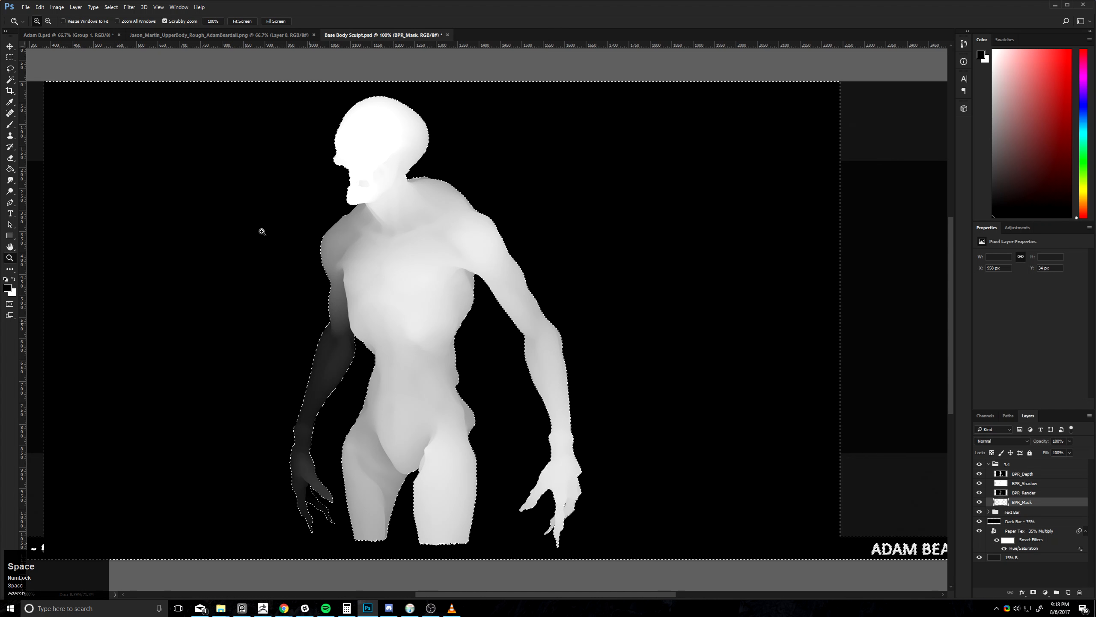
{"action": "left_click", "coordinate": [111, 7]}
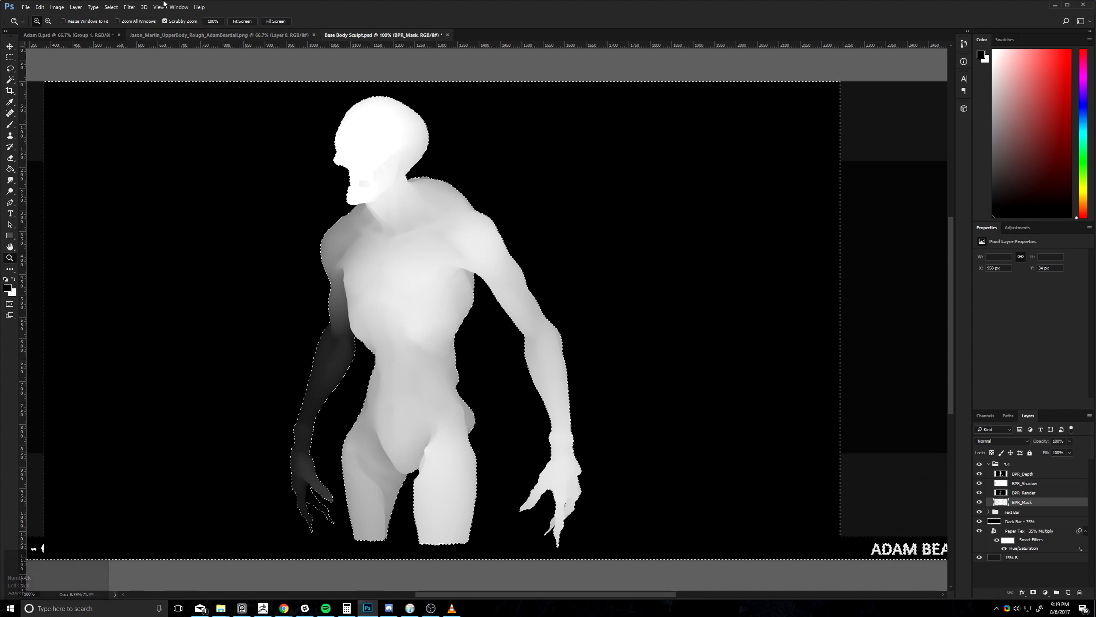
{"action": "left_click", "coordinate": [111, 7]}
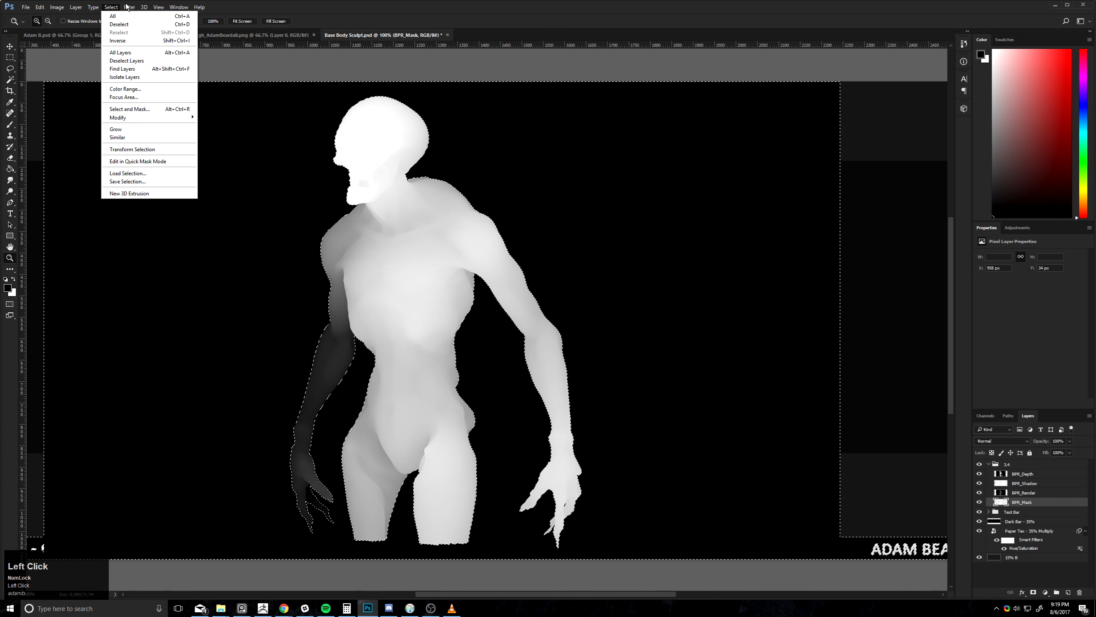
{"action": "left_click", "coordinate": [119, 117]}
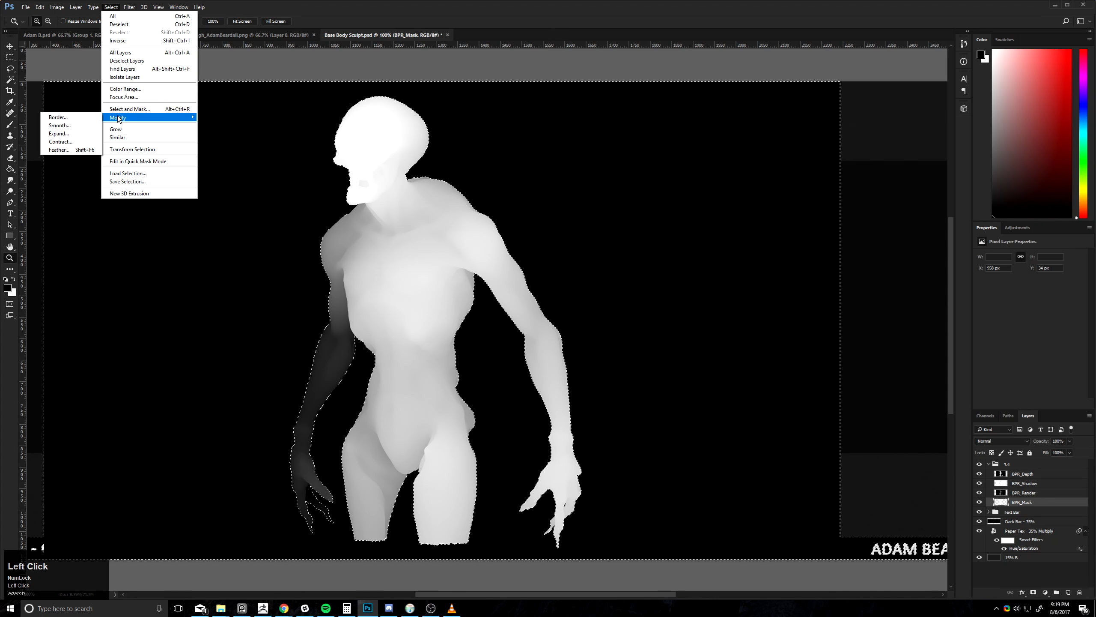
{"action": "left_click", "coordinate": [58, 134]}
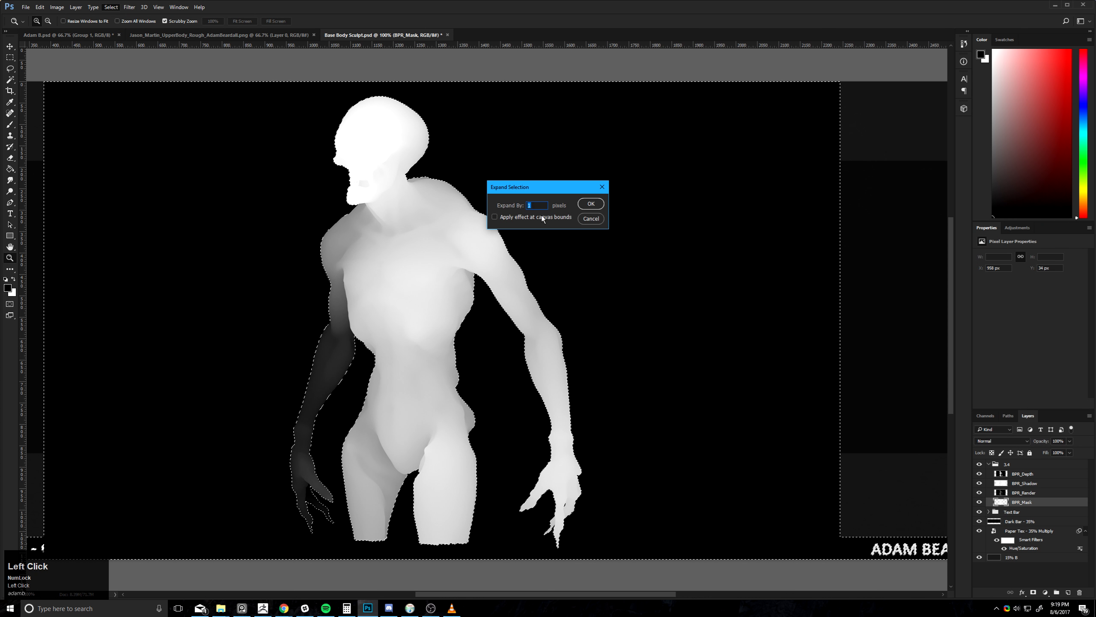
{"action": "key", "text": "Return"}
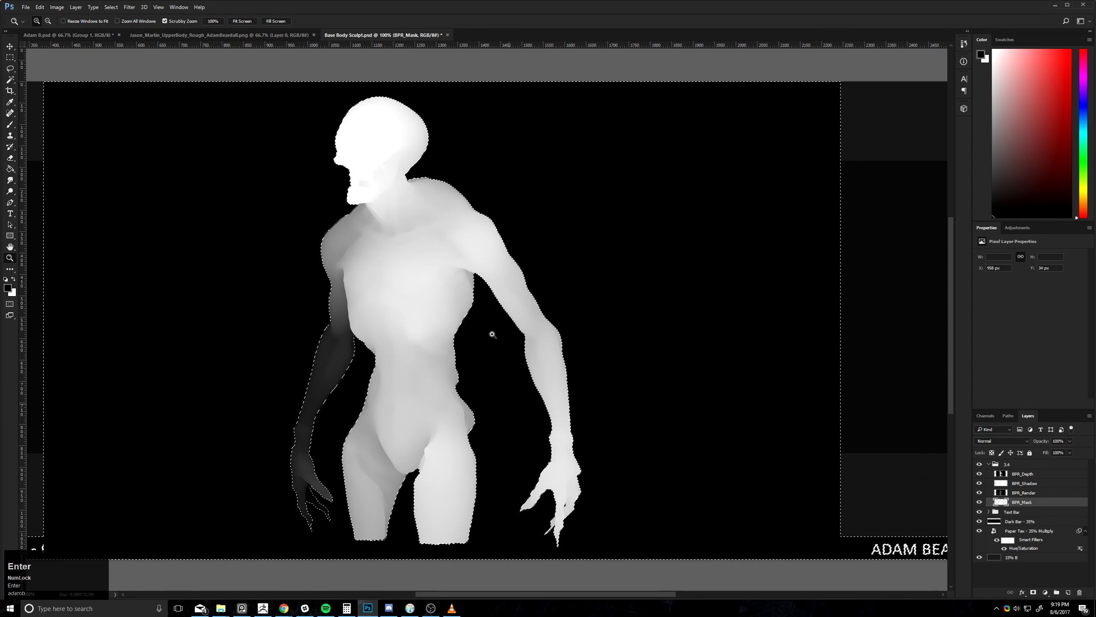
- Delete the selected background area from the BPR_Render, BPR_Shadow and BPR_Depth layers
{"action": "left_click", "coordinate": [484, 306]}
{"action": "left_click", "coordinate": [486, 308]}
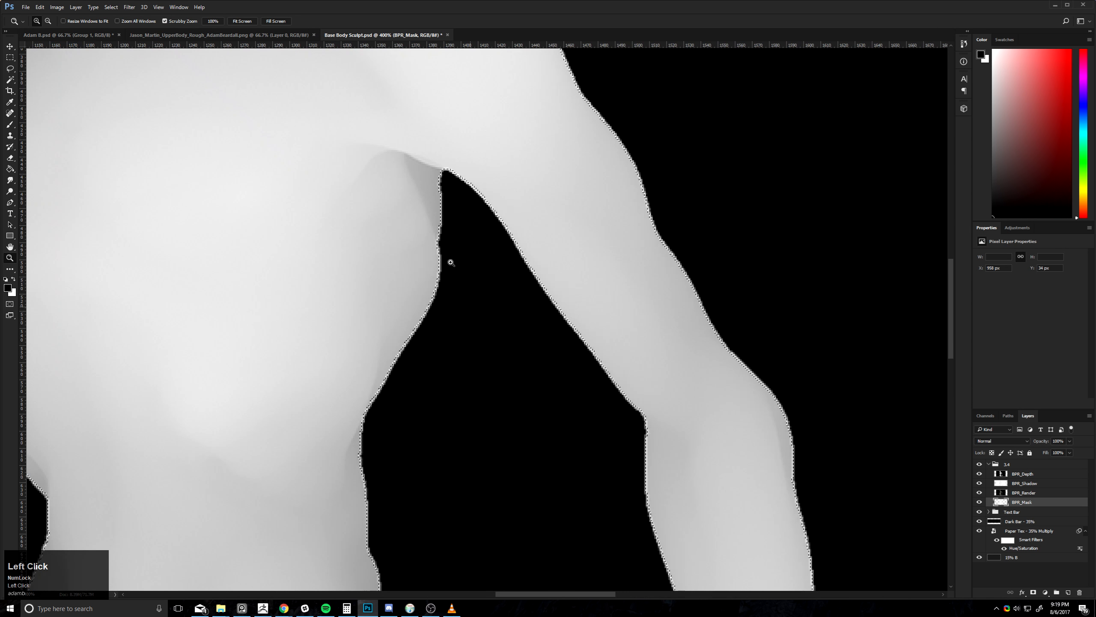
{"action": "left_click", "coordinate": [440, 325], "text": "alt"}
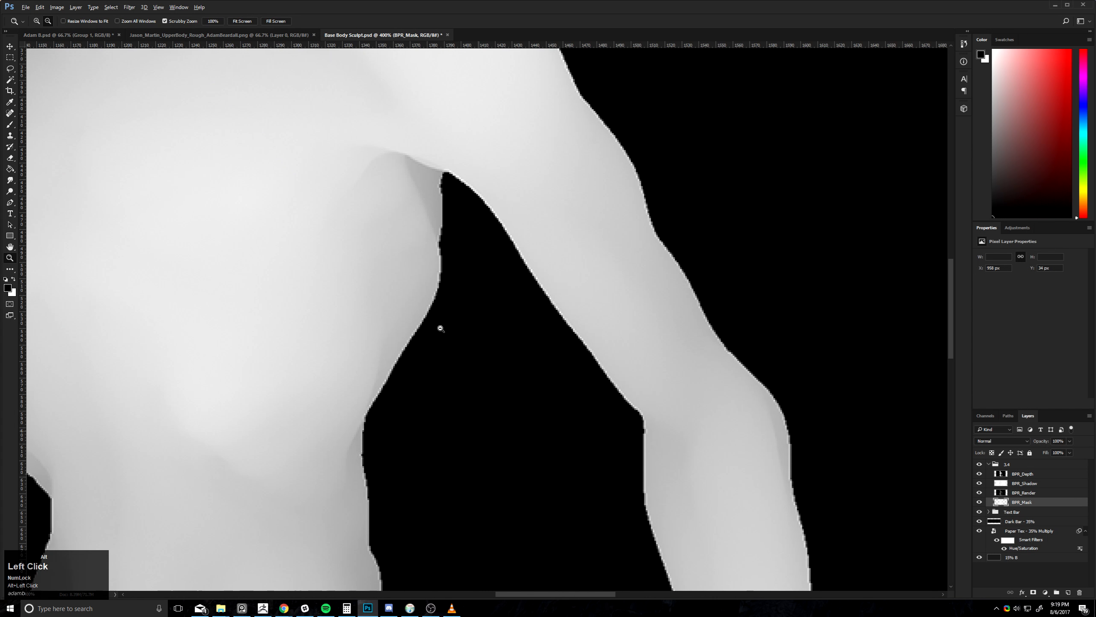
{"action": "left_click", "coordinate": [437, 322], "text": "alt"}
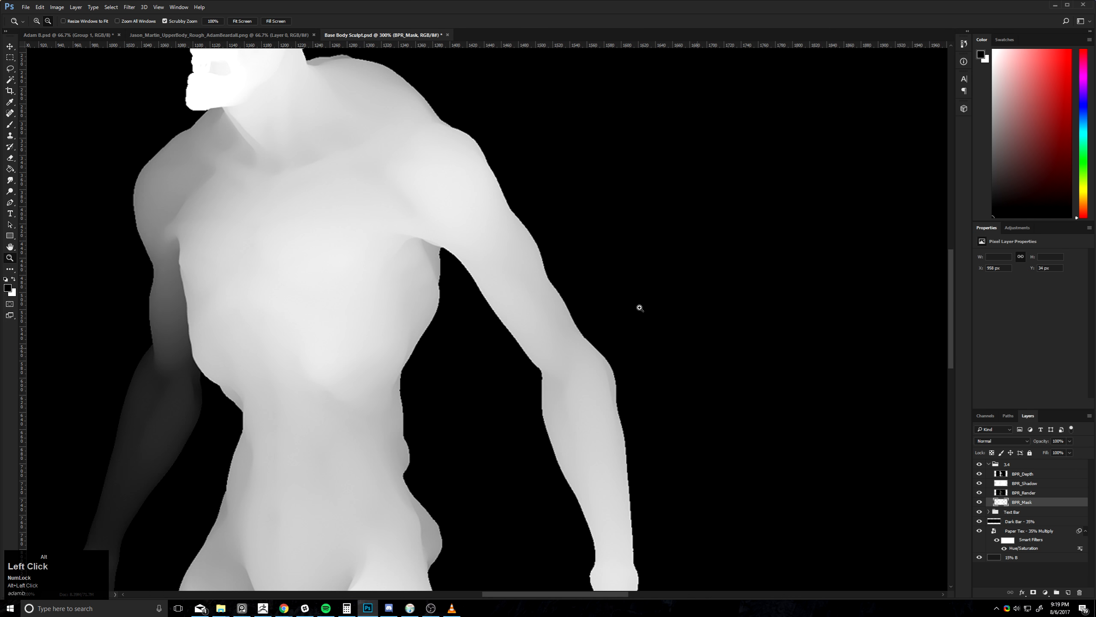
{"action": "left_click", "coordinate": [459, 302], "text": "alt"}
{"action": "left_click_drag", "start_coordinate": [451, 304], "coordinate": [455, 294]}
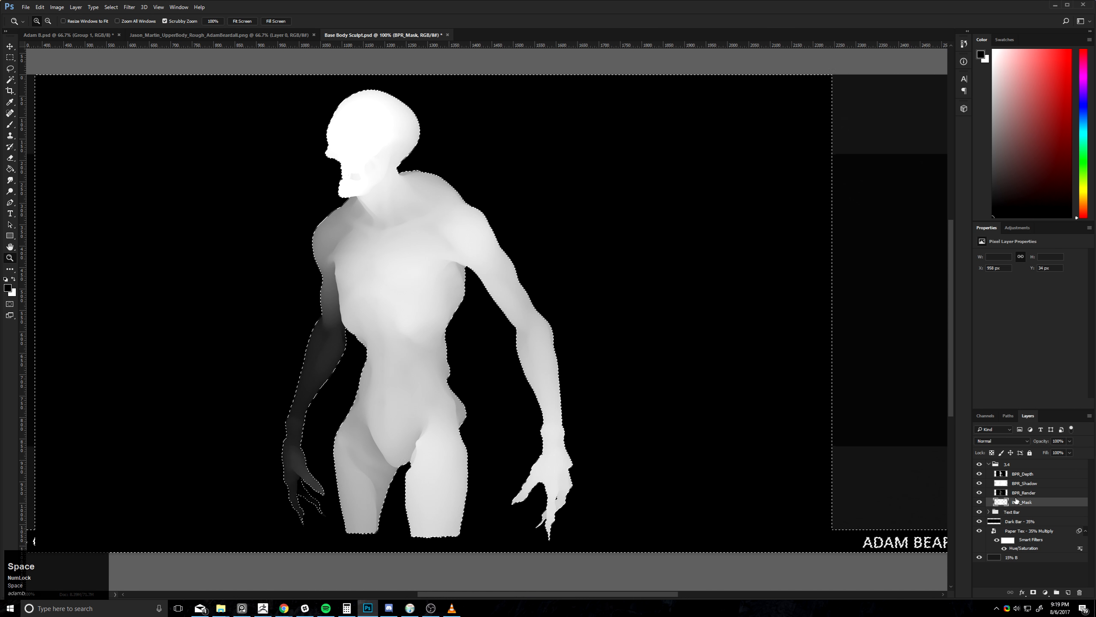
{"action": "left_click", "coordinate": [1019, 492]}
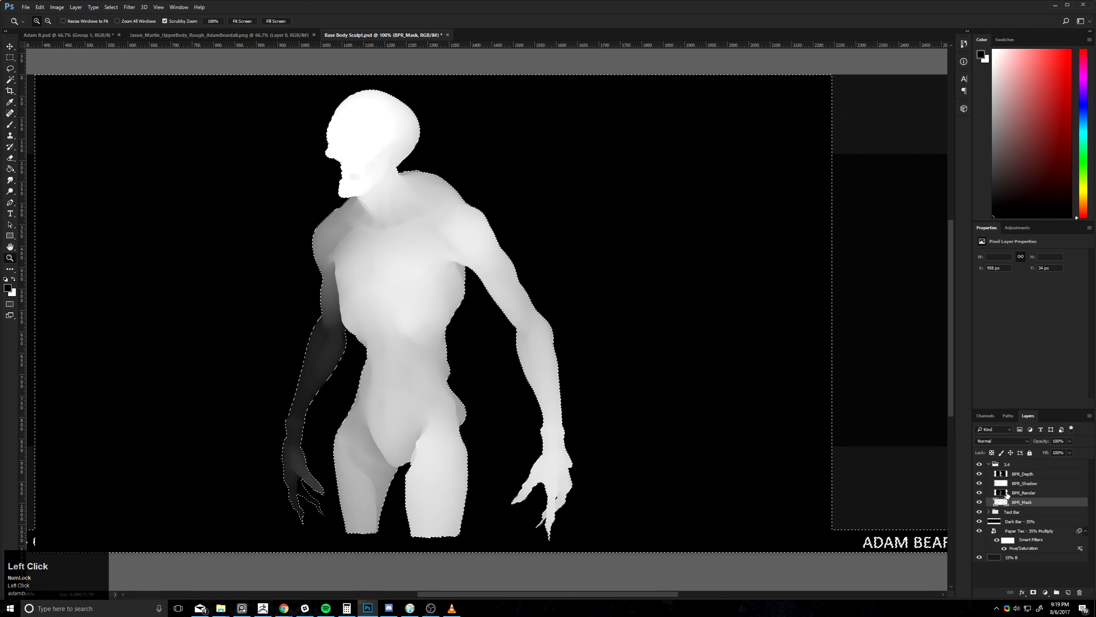
{"action": "key", "text": "Delete"}
{"action": "left_click", "coordinate": [1023, 483]}
{"action": "key", "text": "Delete"}
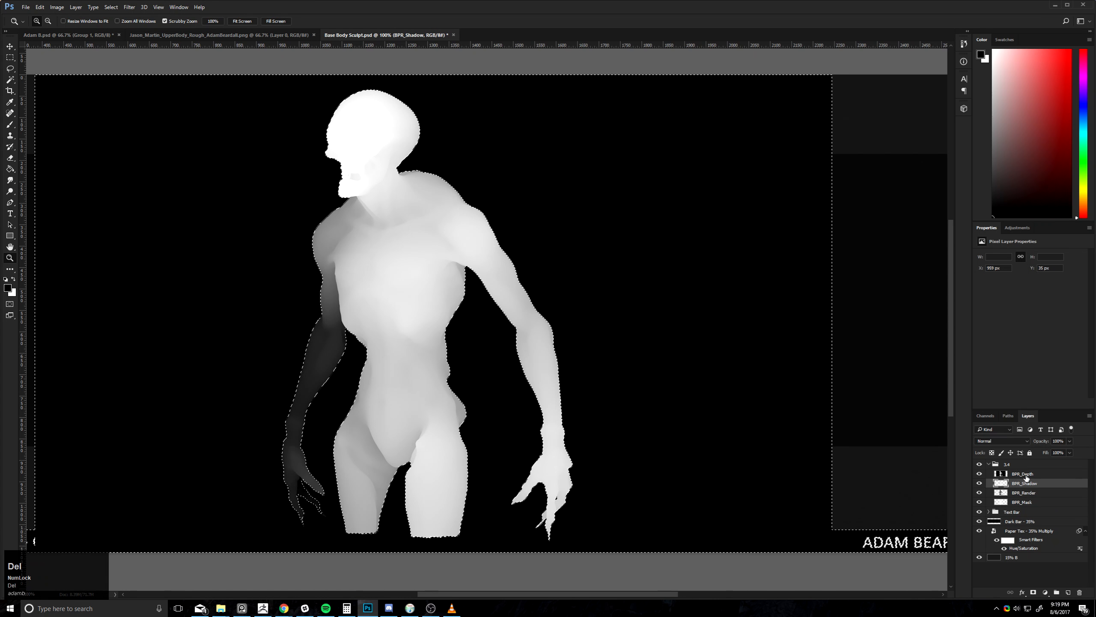
{"action": "left_click", "coordinate": [1023, 473]}
{"action": "key", "text": "Delete"}
- Hide the BPR_Mask layer and clear the selection around the creature with the Rectangular Marquee tool
{"action": "left_click", "coordinate": [980, 502]}
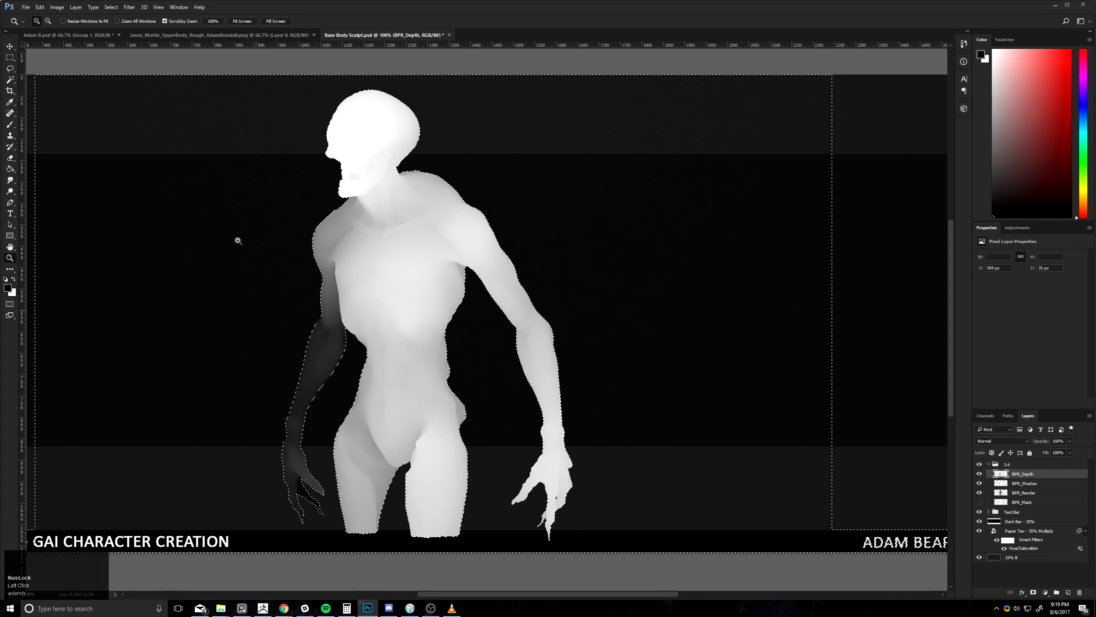
{"action": "left_click_drag", "start_coordinate": [231, 226], "coordinate": [339, 280]}
{"action": "left_click", "coordinate": [339, 281], "text": "alt"}
{"action": "left_click", "coordinate": [401, 281], "text": "alt"}
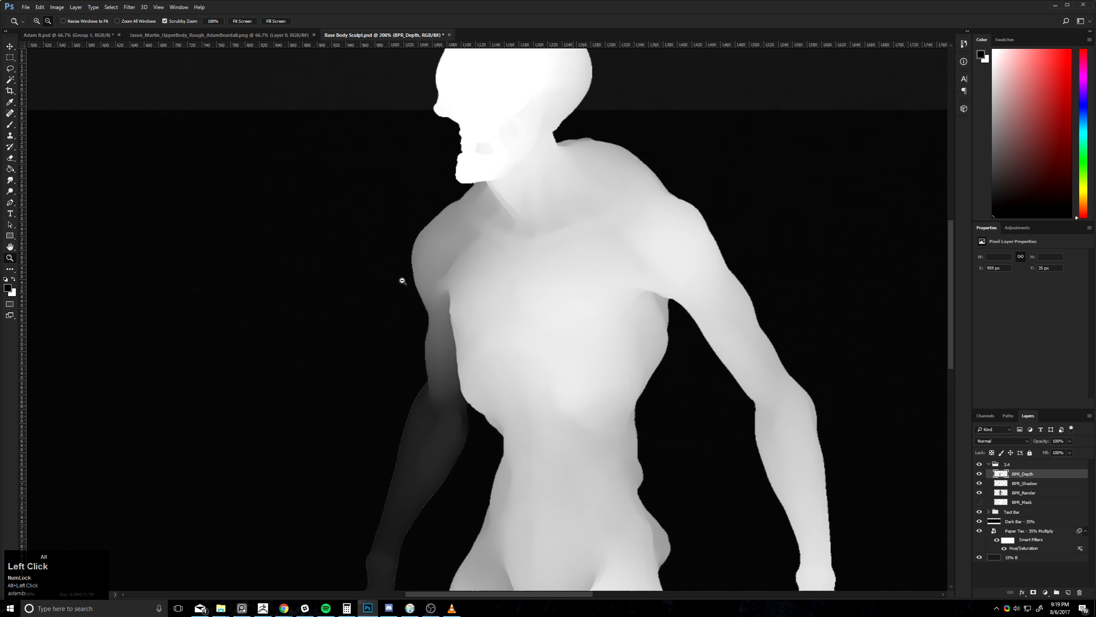
{"action": "left_click", "coordinate": [9, 57]}
{"action": "left_click", "coordinate": [251, 159]}
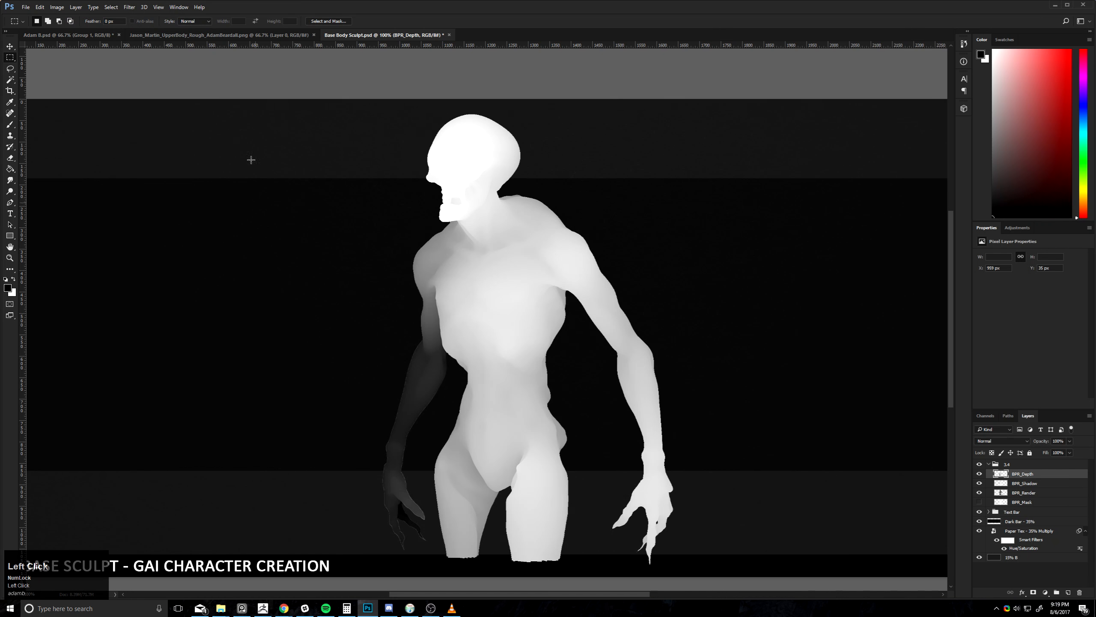
{"action": "left_click_drag", "start_coordinate": [676, 405], "coordinate": [660, 406]}
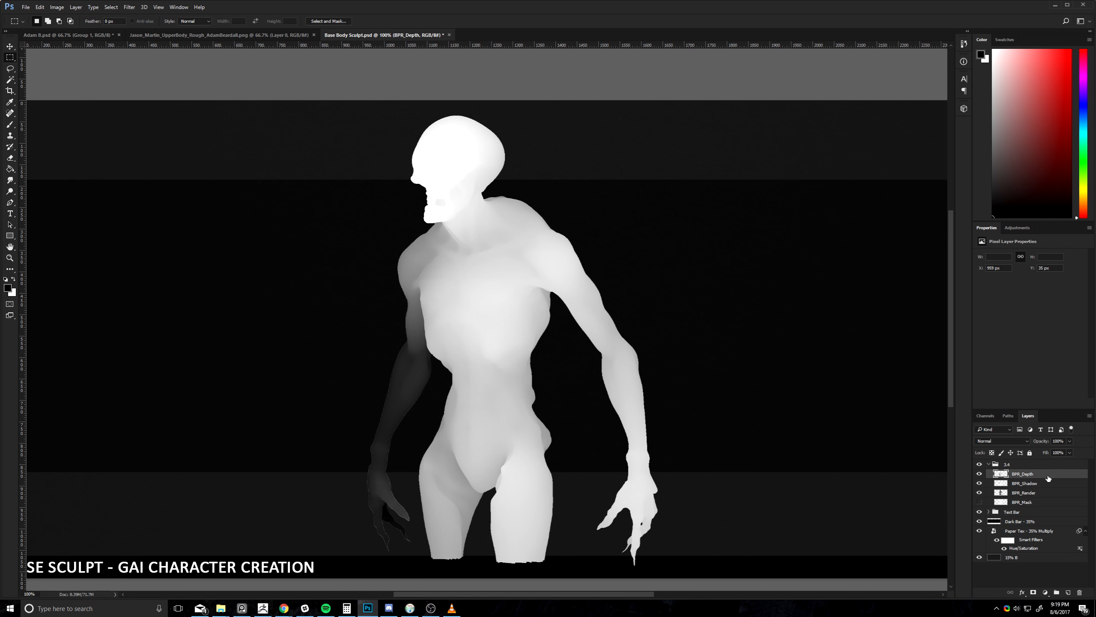
- Set the BPR_Depth layer to Overlay blending at 20% opacity
{"action": "left_click", "coordinate": [1069, 441]}
{"action": "left_click", "coordinate": [1074, 449]}
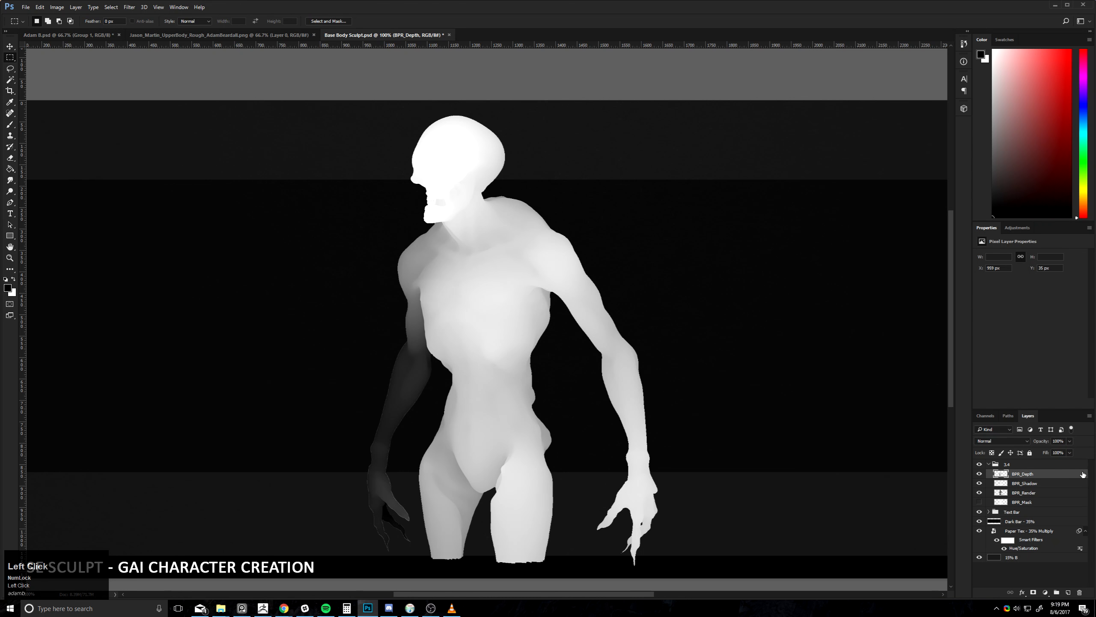
{"action": "left_click", "coordinate": [1003, 441]}
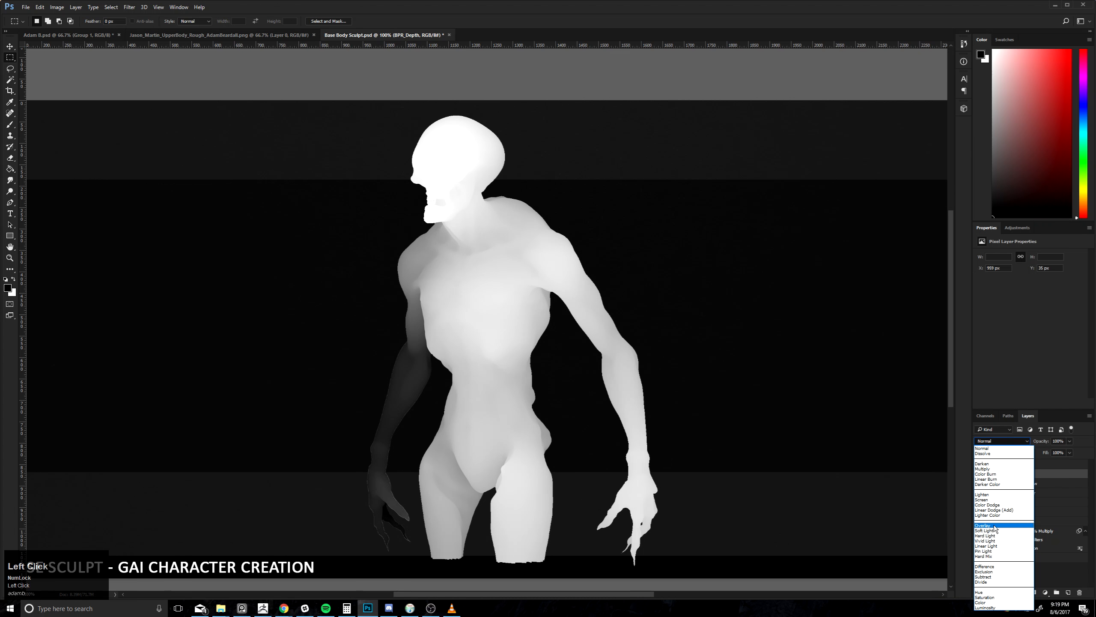
{"action": "left_click", "coordinate": [997, 529]}
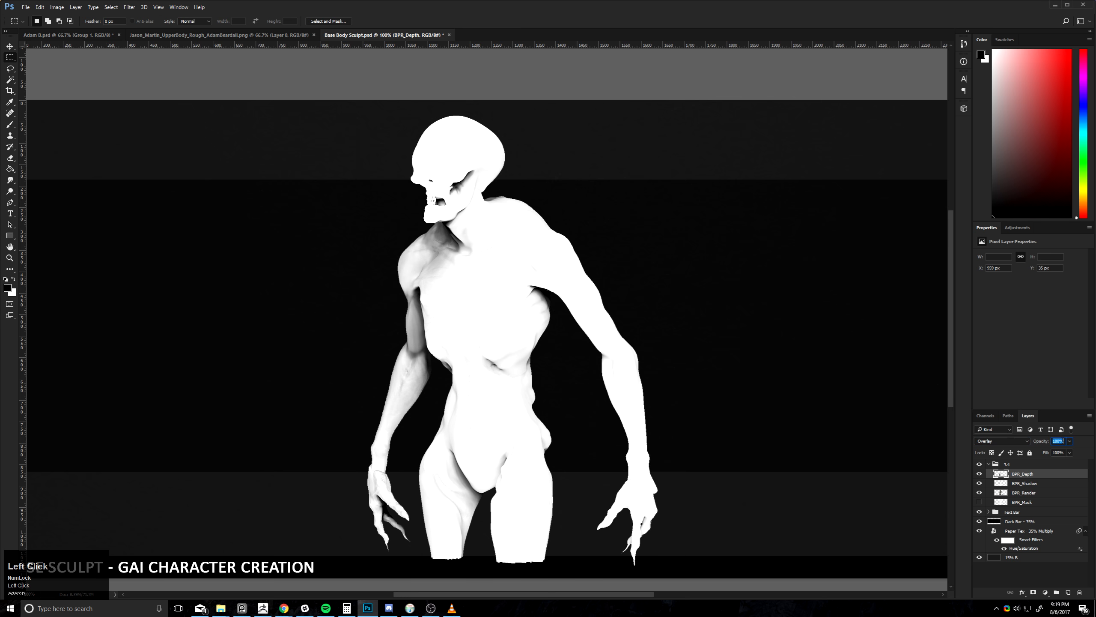
{"action": "type", "text": "20"}
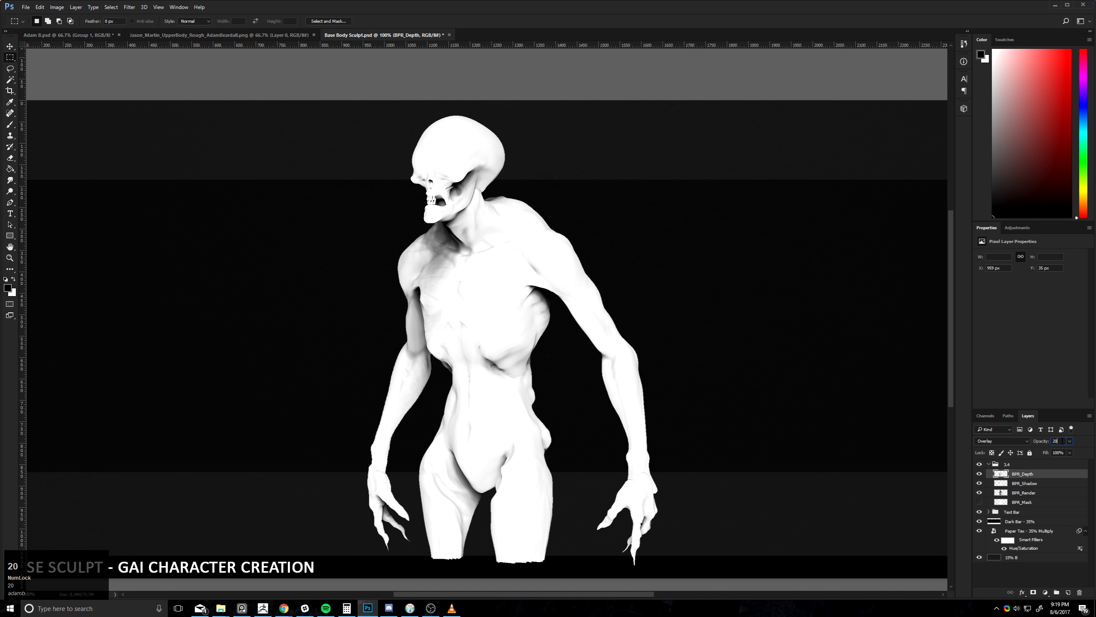
{"action": "key", "text": "Return"}
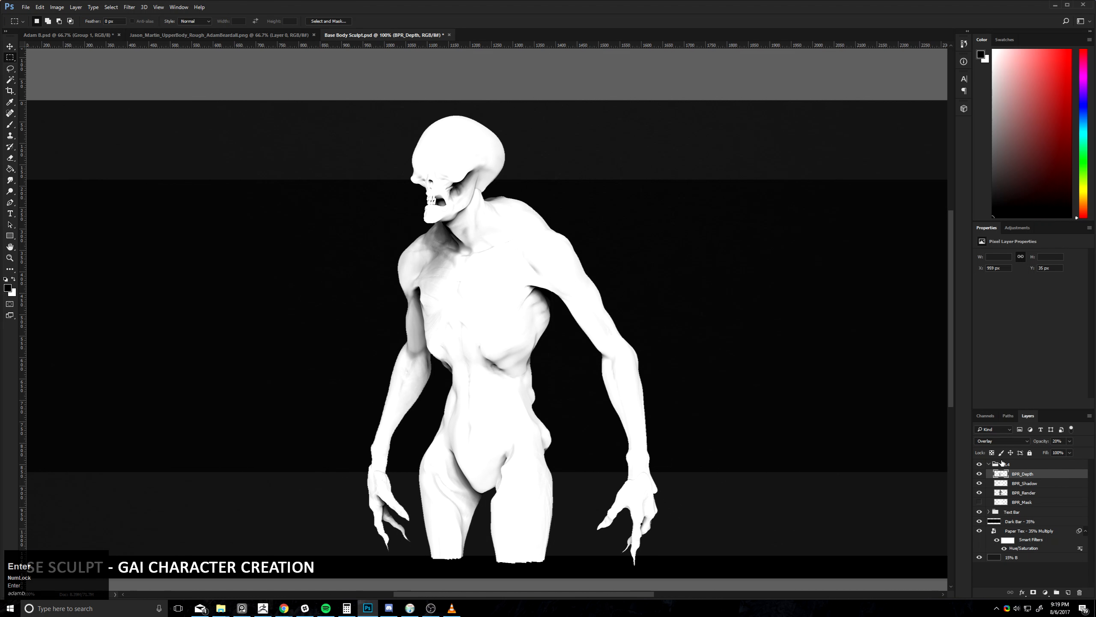
- Set the BPR_Shadow layer to Multiply blending at 80% opacity
{"action": "left_click", "coordinate": [984, 486]}
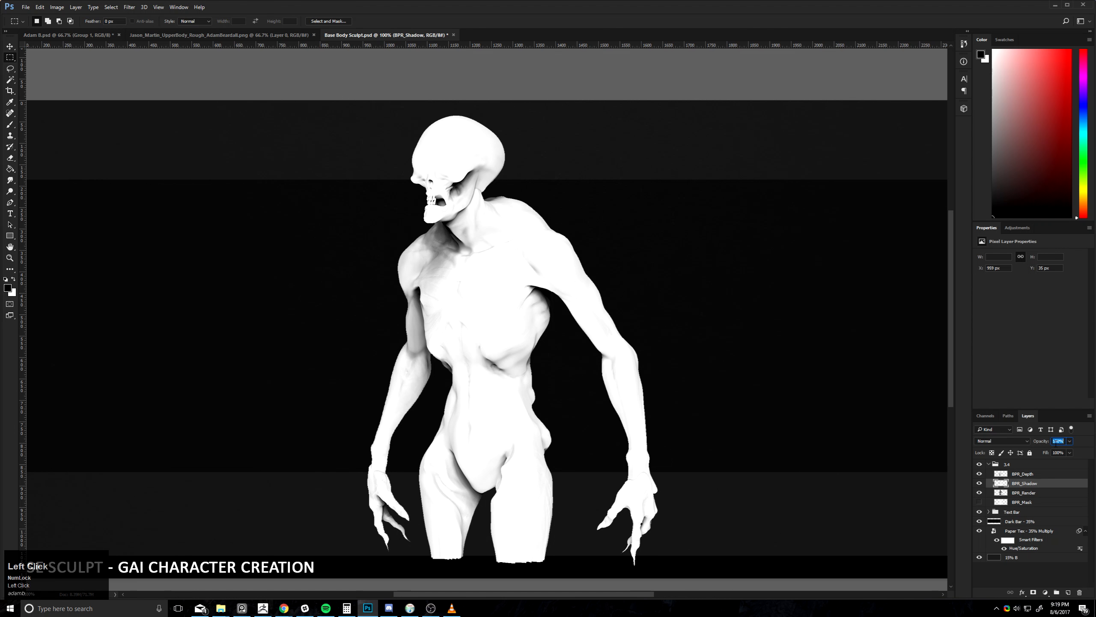
{"action": "type", "text": "80"}
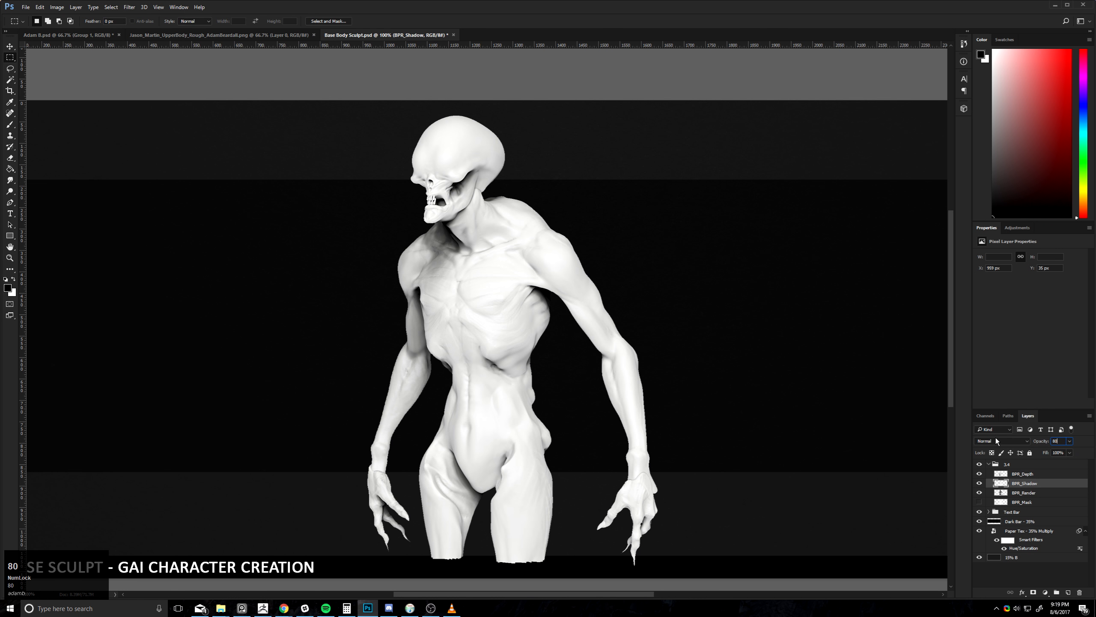
{"action": "left_click", "coordinate": [995, 441]}
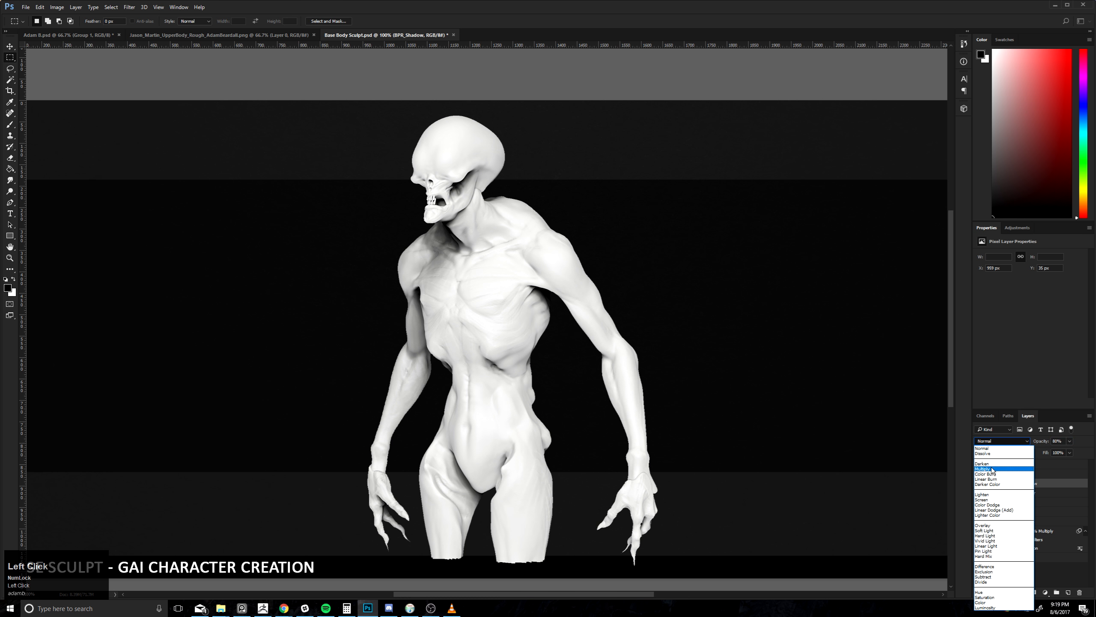
{"action": "left_click", "coordinate": [988, 469]}
- Compare the creature with the BPR_Shadow and BPR_Depth layers hidden and shown, and examine the composite on the whole sheet
{"action": "left_click", "coordinate": [1017, 474]}
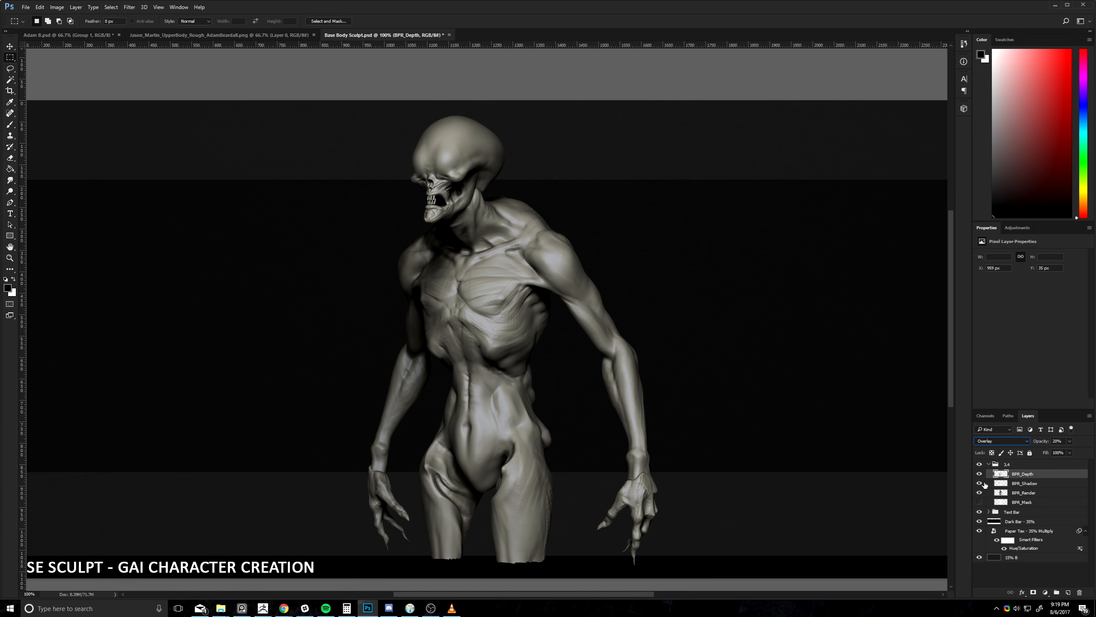
{"action": "left_click", "coordinate": [996, 492]}
{"action": "left_click", "coordinate": [980, 483]}
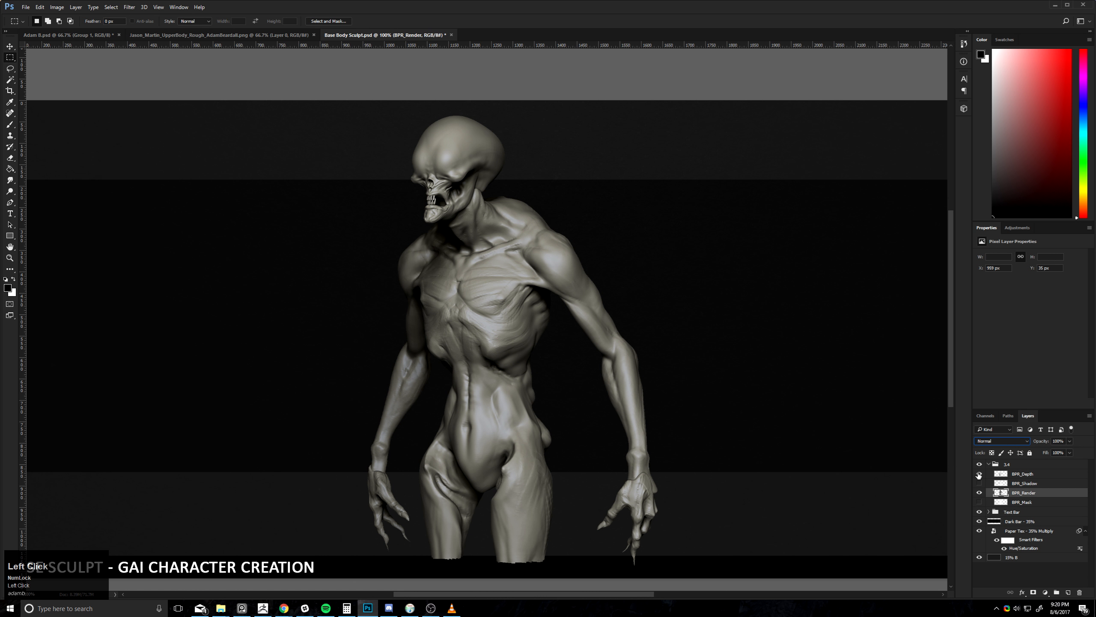
{"action": "left_click", "coordinate": [980, 474]}
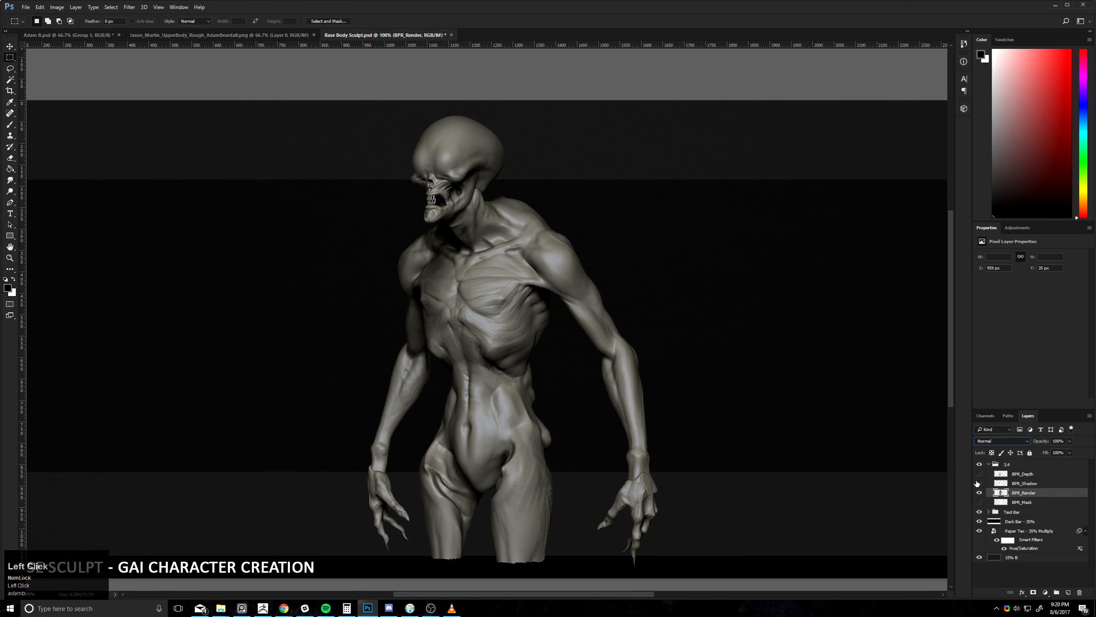
{"action": "left_click", "coordinate": [979, 483]}
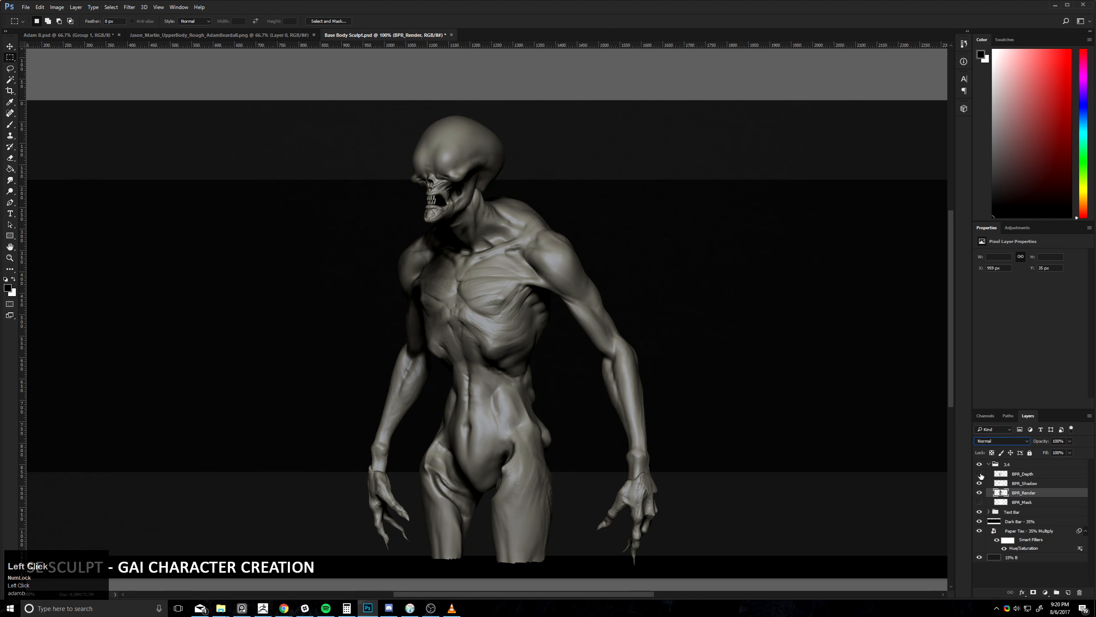
{"action": "left_click", "coordinate": [980, 474]}
{"action": "left_click", "coordinate": [590, 365], "text": "alt"}
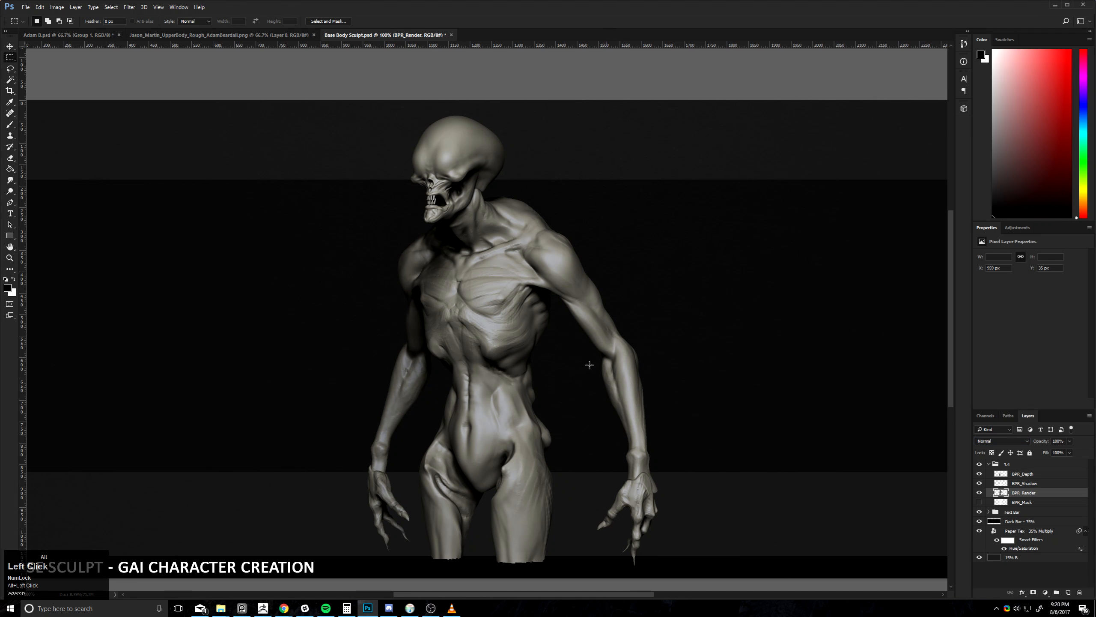
{"action": "key", "text": "z"}
{"action": "left_click", "coordinate": [524, 477], "text": "alt"}
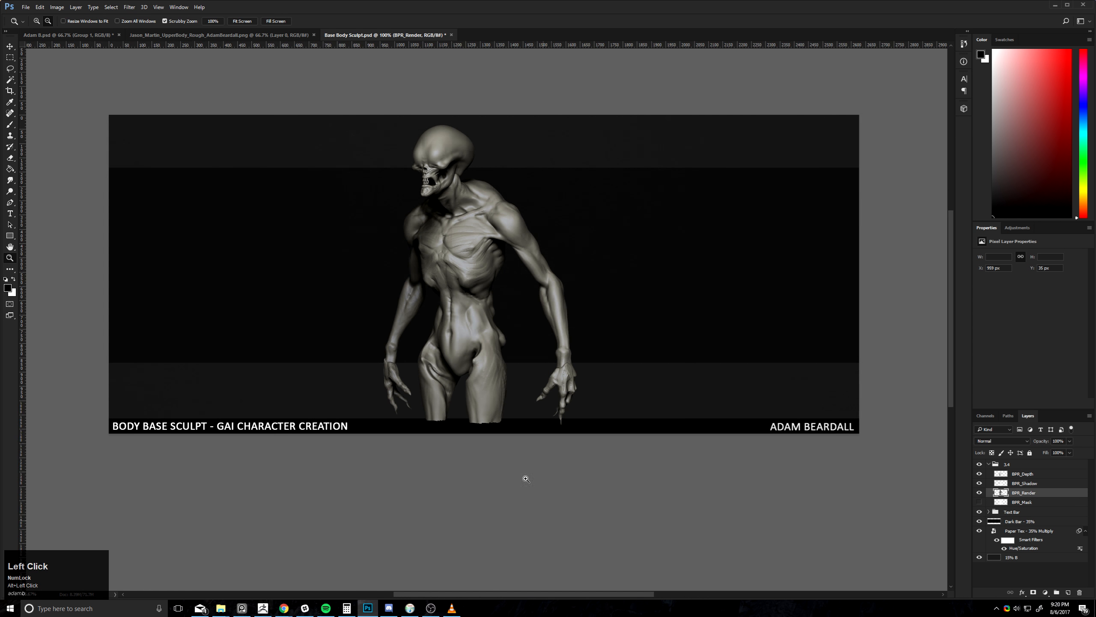
{"action": "left_click_drag", "start_coordinate": [484, 266], "coordinate": [487, 324]}
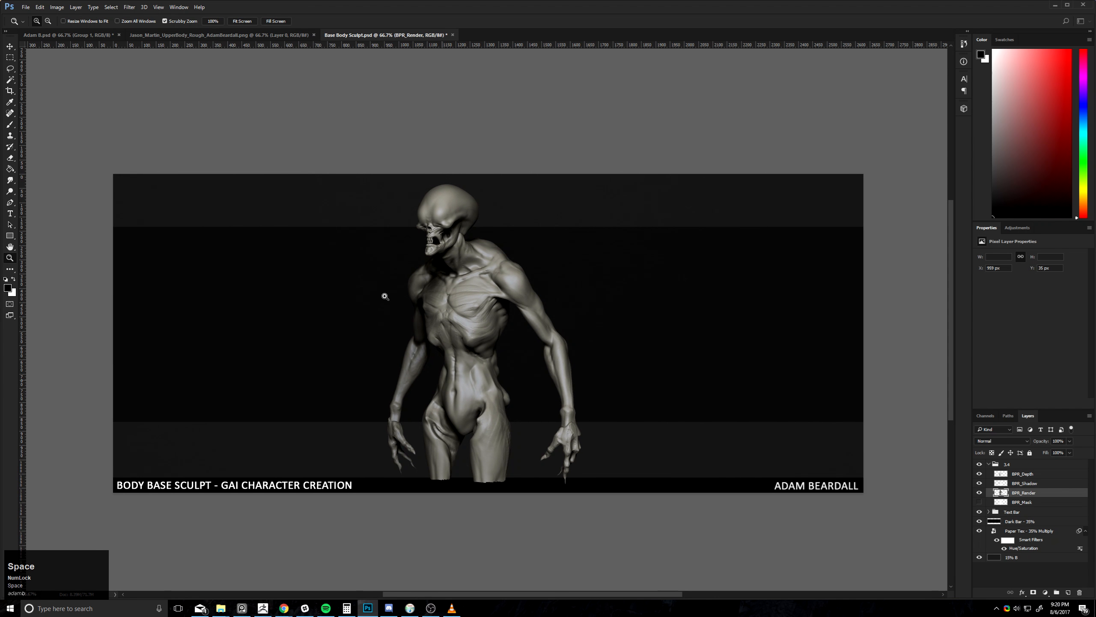
{"action": "left_click", "coordinate": [607, 449]}
{"action": "left_click_drag", "start_coordinate": [521, 384], "coordinate": [529, 392]}
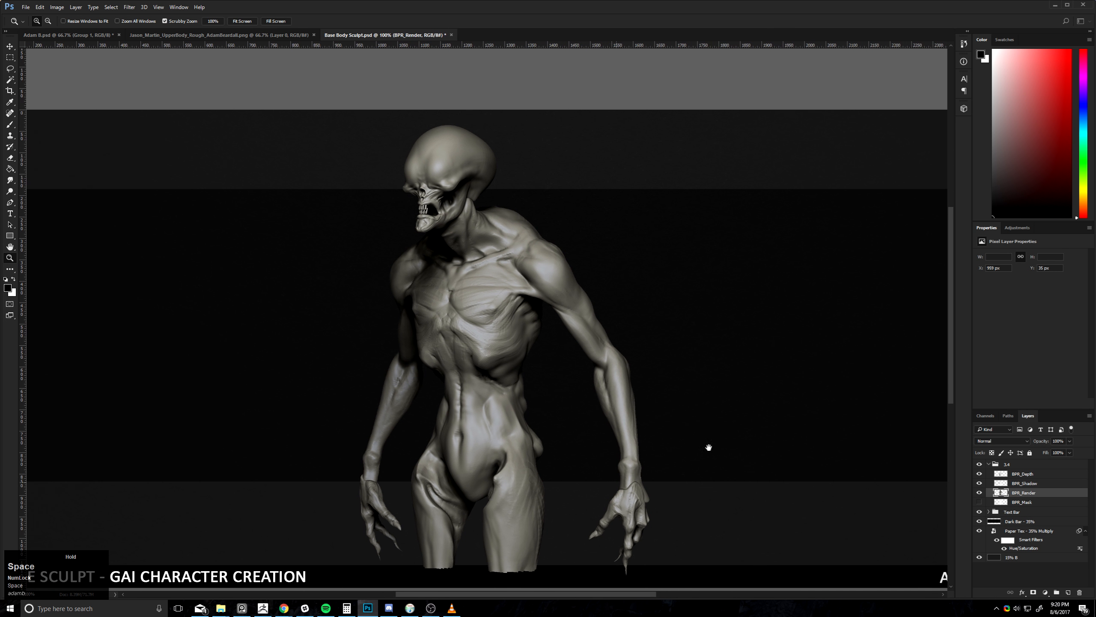
- Collapse the 3.4 group, duplicate it and hide the original group
{"action": "left_click", "coordinate": [989, 484]}
{"action": "left_click", "coordinate": [989, 474]}
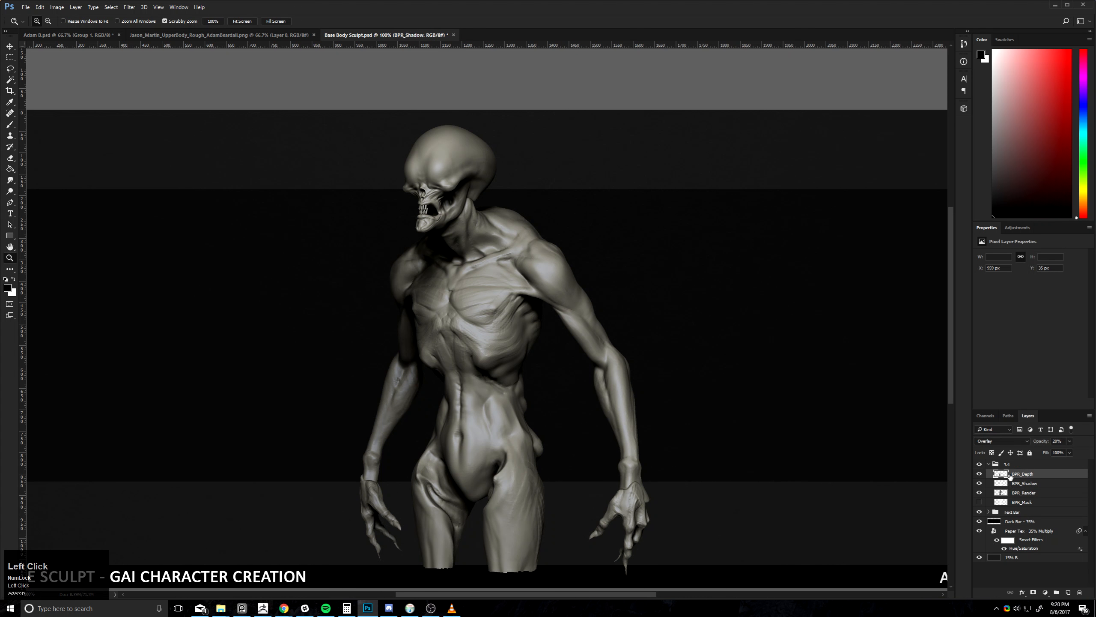
{"action": "left_click", "coordinate": [988, 464]}
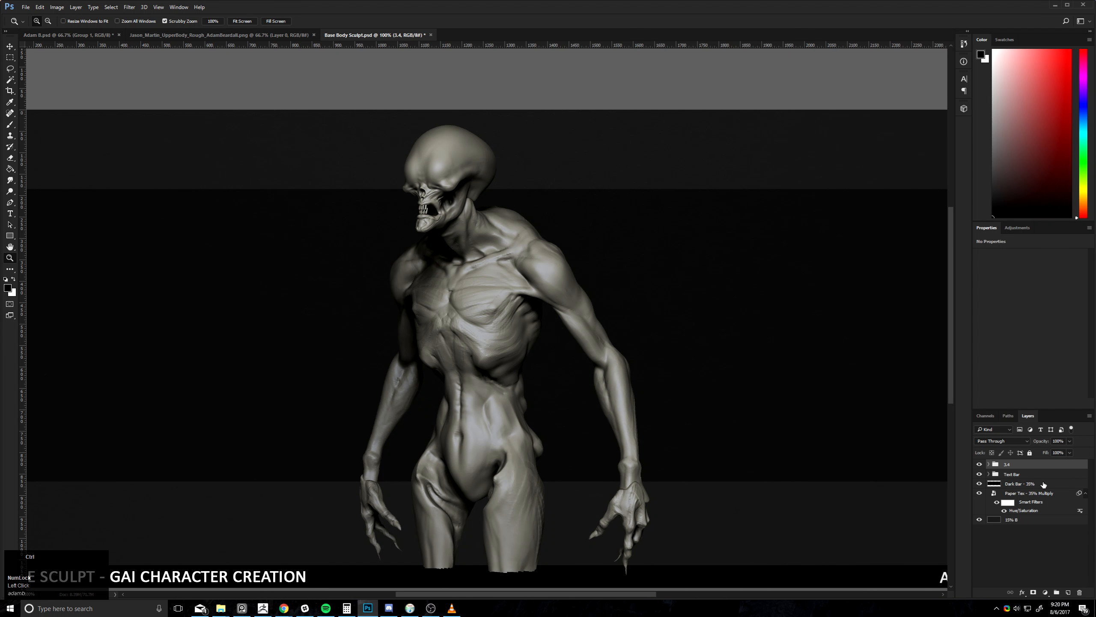
{"action": "key", "text": "ctrl+j"}
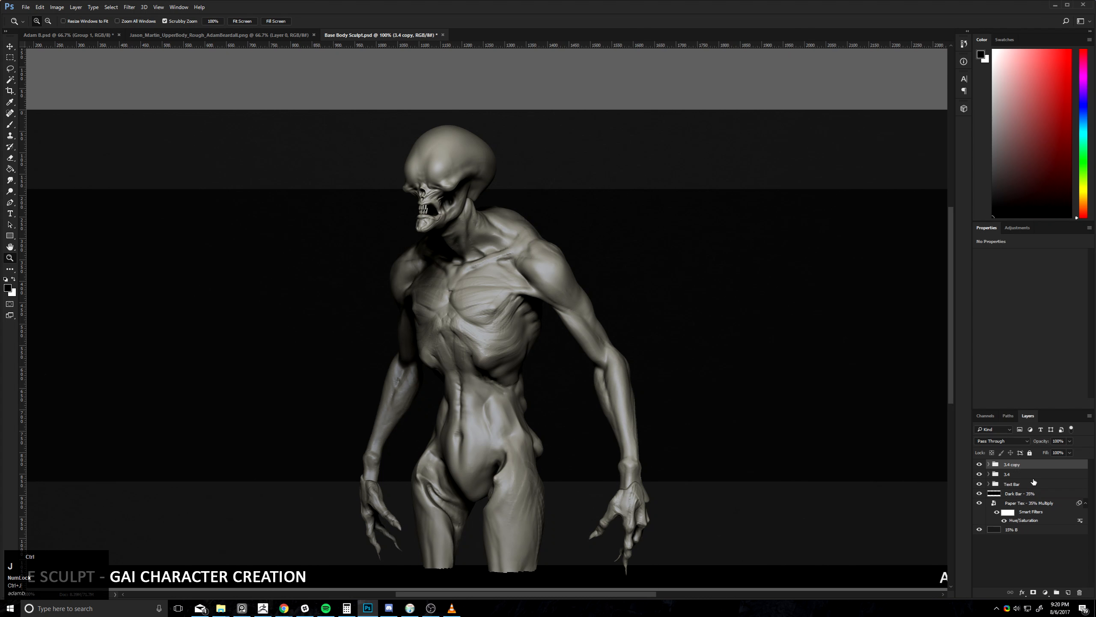
{"action": "left_click", "coordinate": [992, 474]}
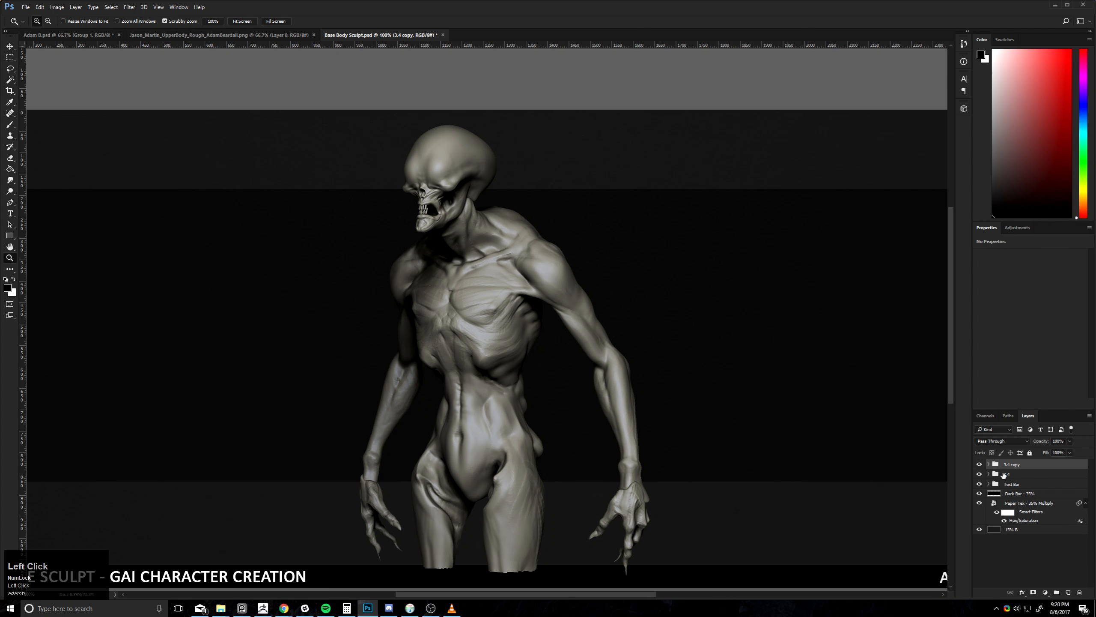
{"action": "left_click", "coordinate": [979, 473]}
- Try to merge the duplicated 3.4 copy group into one layer and check the creature's edges up close
{"action": "right_click", "coordinate": [1009, 464]}
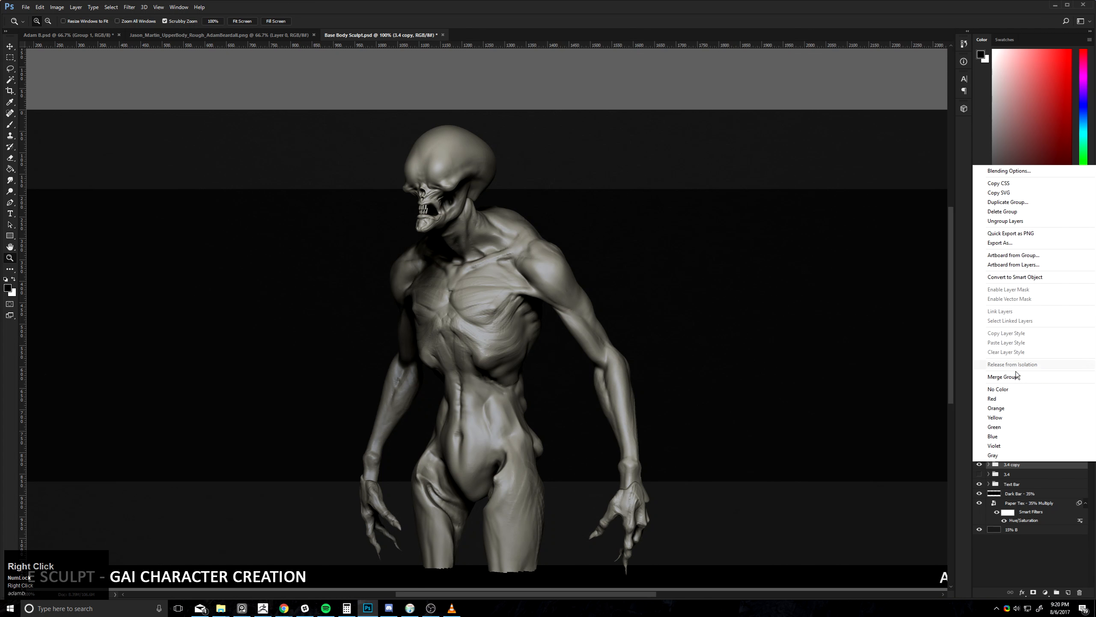
{"action": "left_click", "coordinate": [1010, 376]}
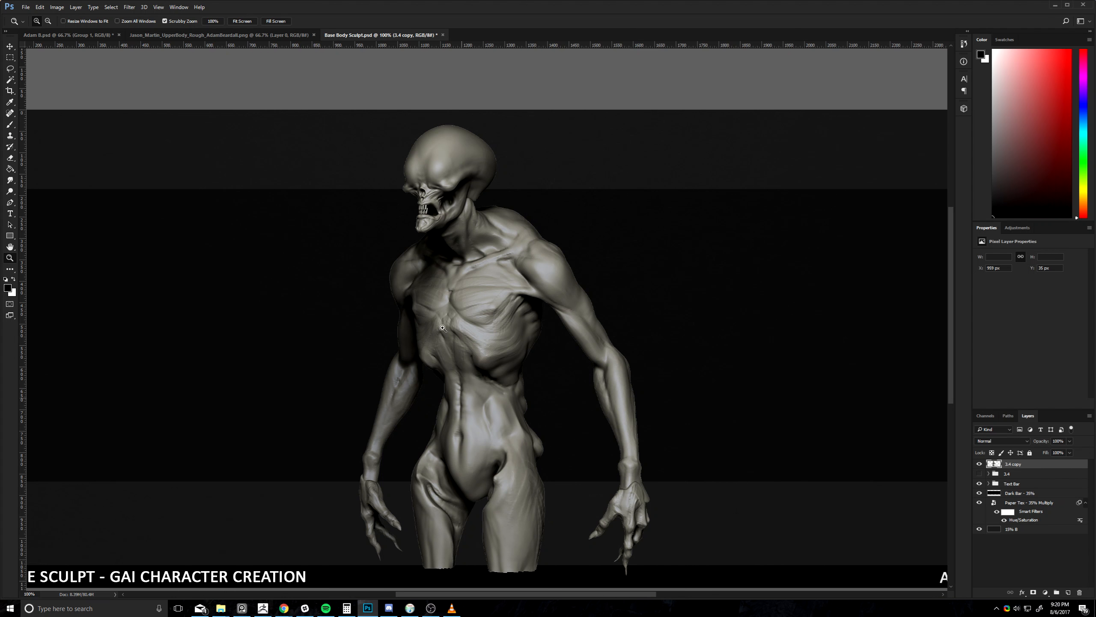
{"action": "left_click", "coordinate": [414, 235]}
{"action": "left_click", "coordinate": [414, 235]}
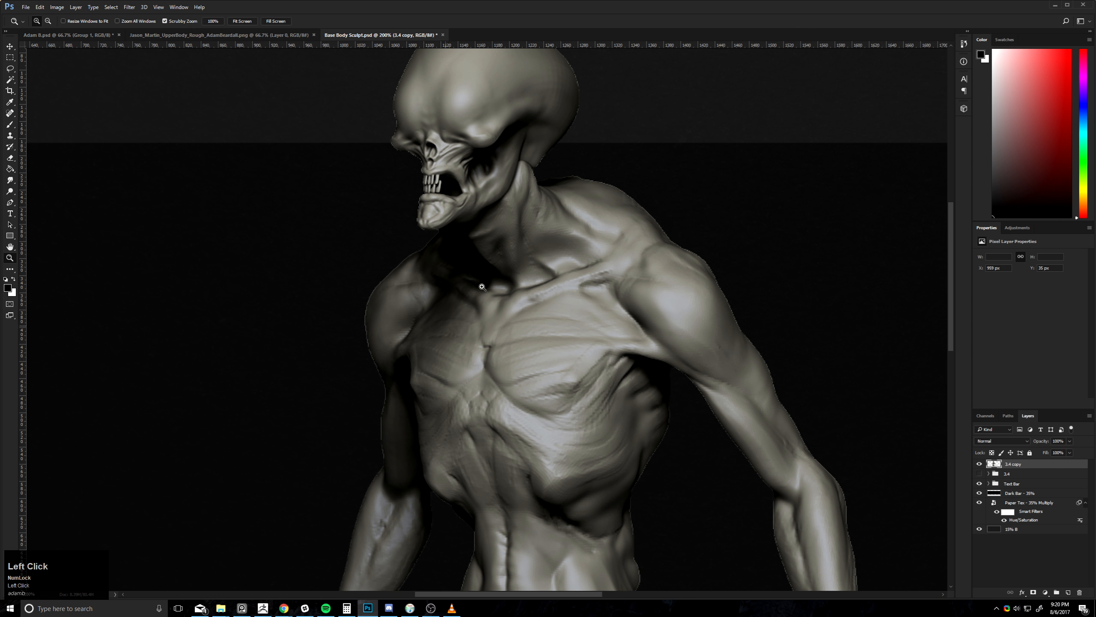
{"action": "left_click", "coordinate": [980, 465]}
{"action": "left_click", "coordinate": [980, 464]}
- Undo the merge of the 3.4 copy group and expand the group to show its pass layers
{"action": "key", "text": "ctrl+alt+z"}
{"action": "key", "text": "ctrl+alt+z"}
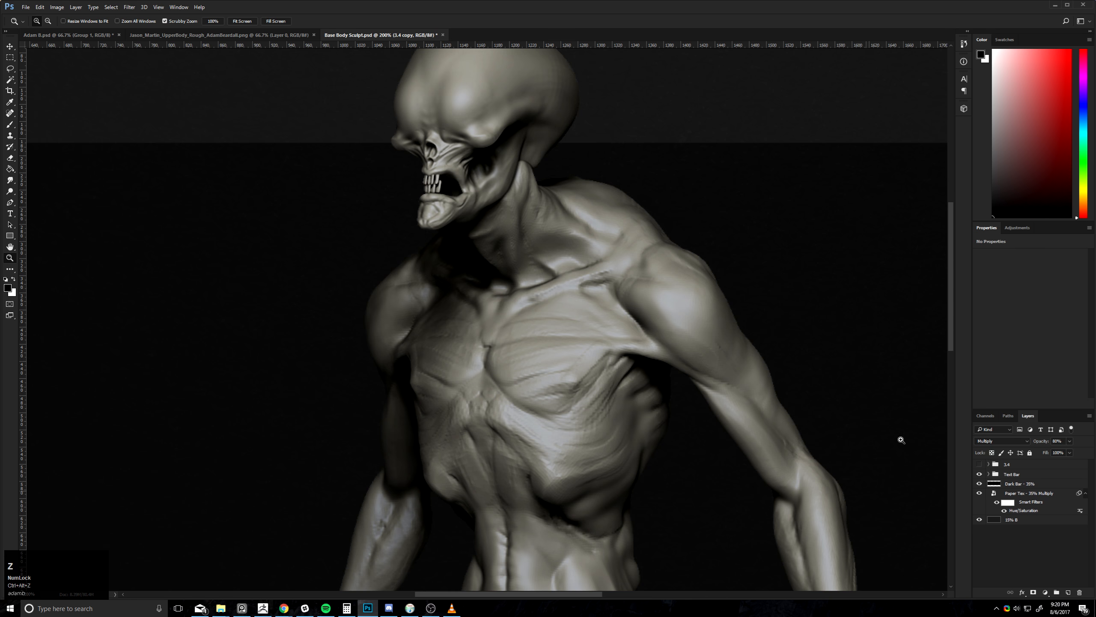
{"action": "key", "text": "ctrl+shift+z"}
{"action": "left_click", "coordinate": [989, 464]}
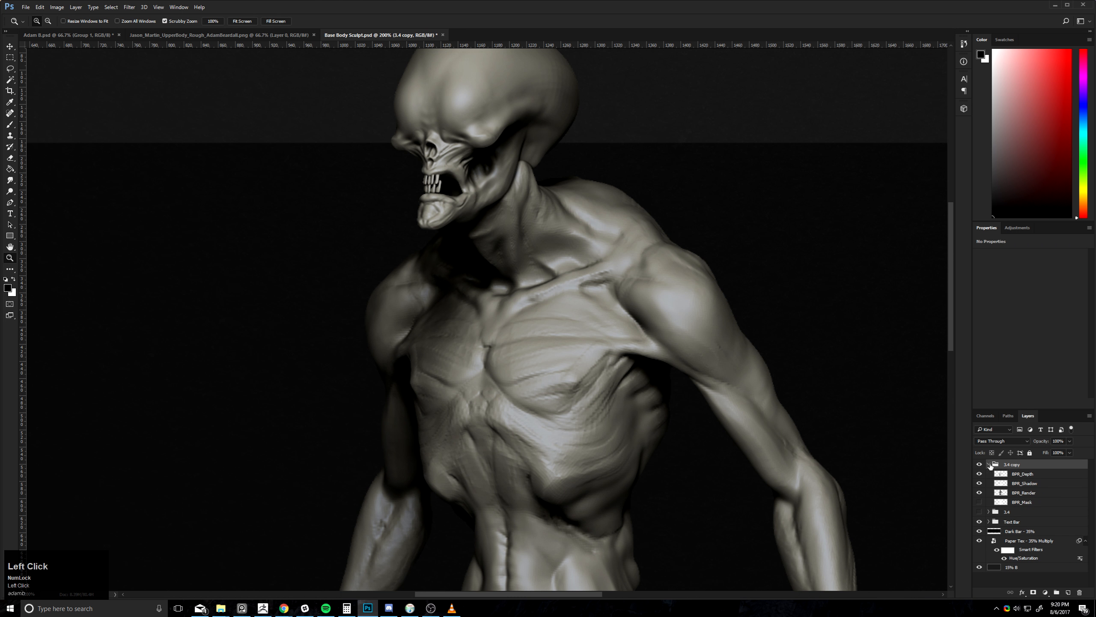
- Try to merge the BPR_Depth, BPR_Shadow and BPR_Render layers of the 3.4 copy group, and undo the merge
{"action": "left_click", "coordinate": [1007, 476]}
{"action": "left_click", "coordinate": [1001, 493], "text": "shift"}
{"action": "right_click", "coordinate": [1002, 478]}
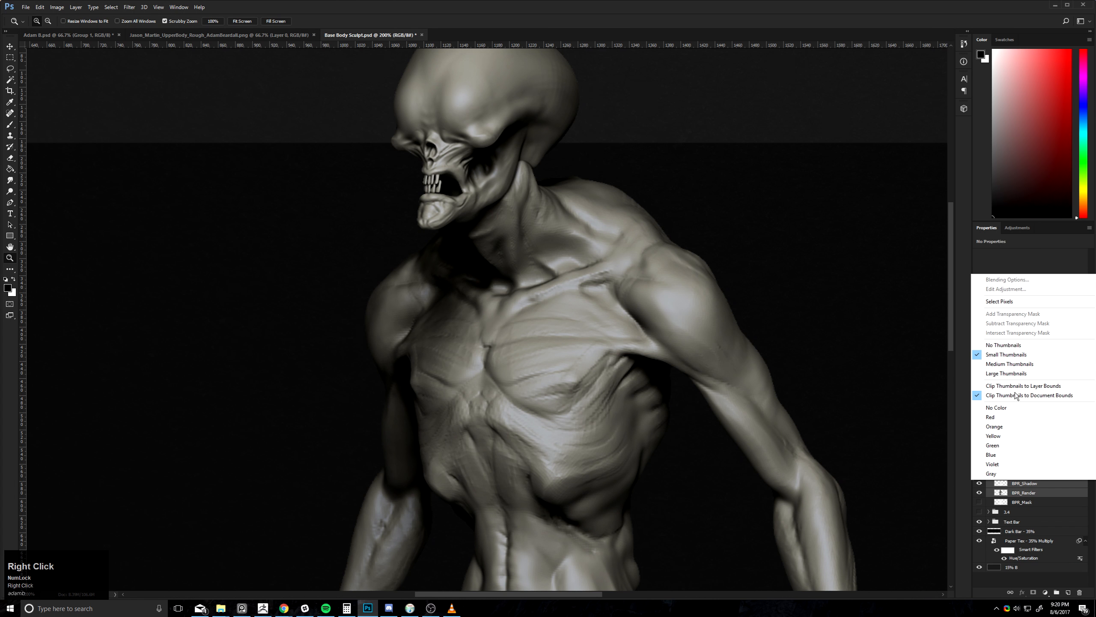
{"action": "right_click", "coordinate": [1064, 497]}
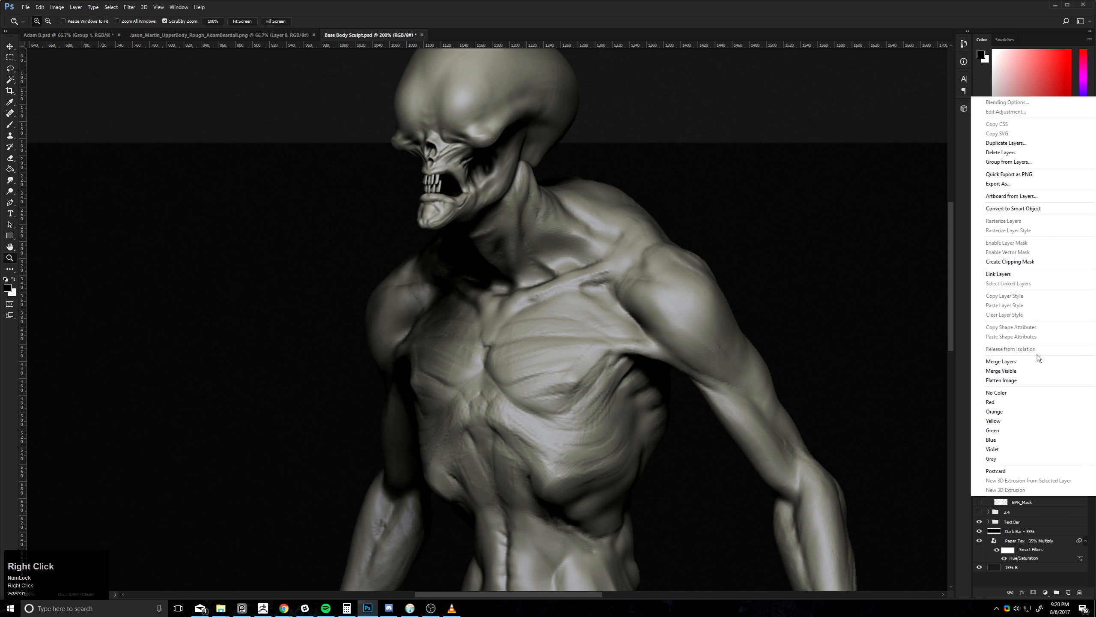
{"action": "left_click", "coordinate": [1011, 361]}
{"action": "key", "text": "Escape"}
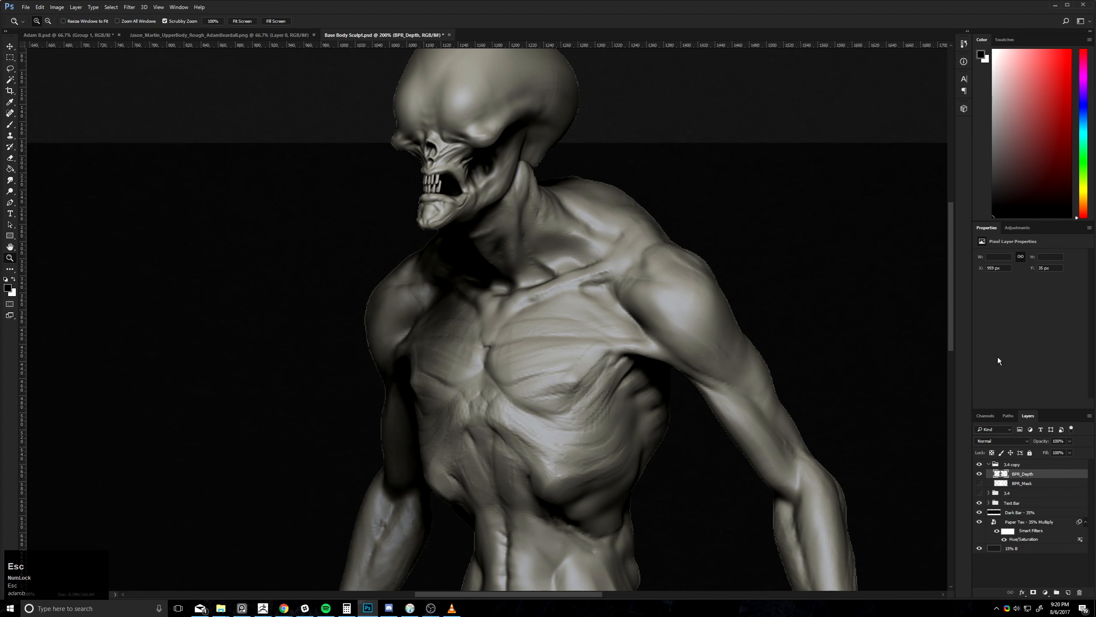
{"action": "key", "text": "ctrl+z"}
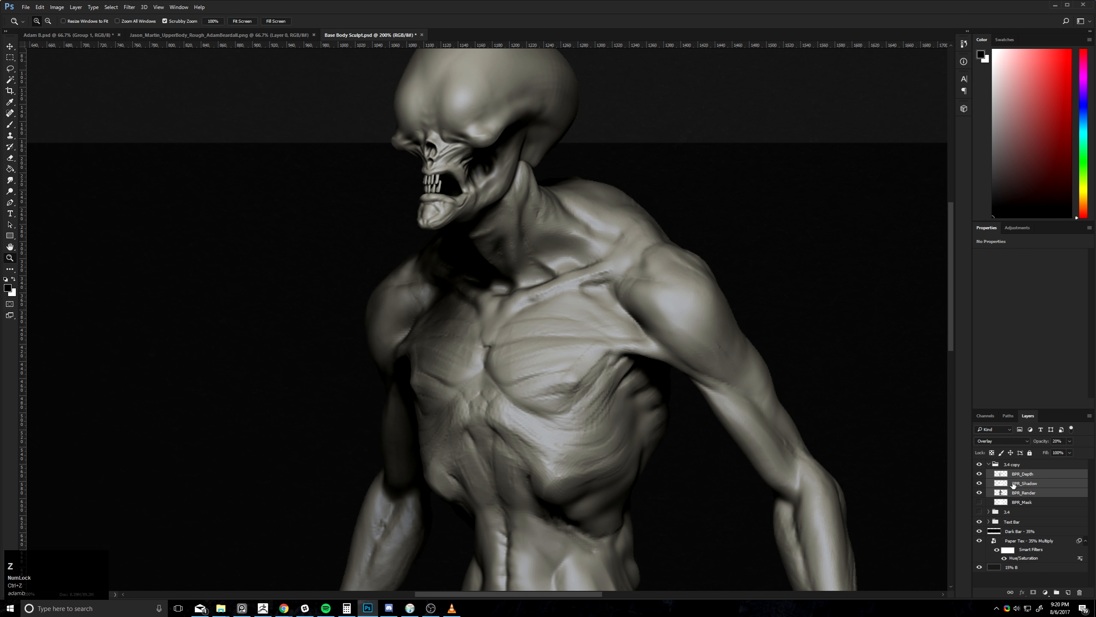
- Hide the Text Bar, Dark Bar, Paper Tex and 15% B layers and merge the visible creature passes into one layer
{"action": "left_click_drag", "start_coordinate": [980, 522], "coordinate": [979, 552]}
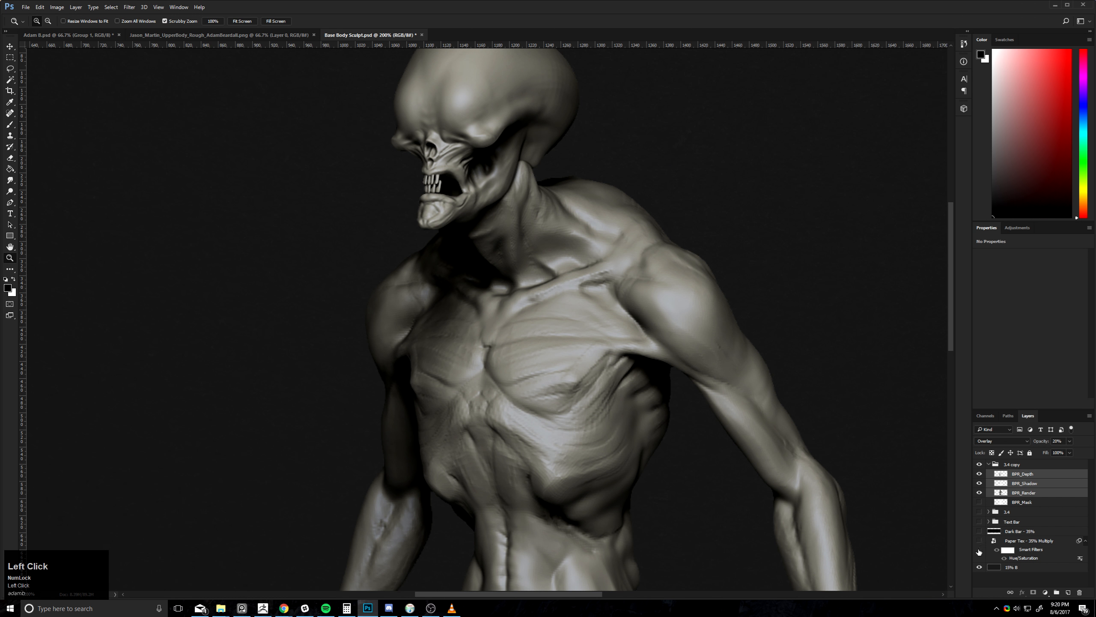
{"action": "left_click", "coordinate": [979, 568]}
{"action": "right_click", "coordinate": [1027, 473]}
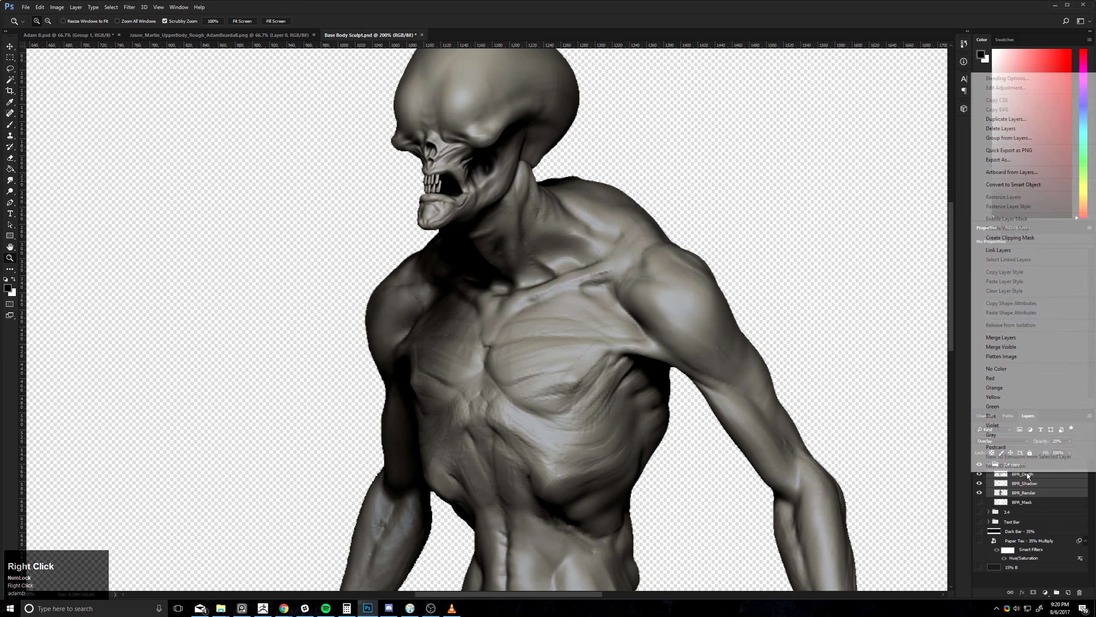
{"action": "left_click", "coordinate": [1007, 345]}
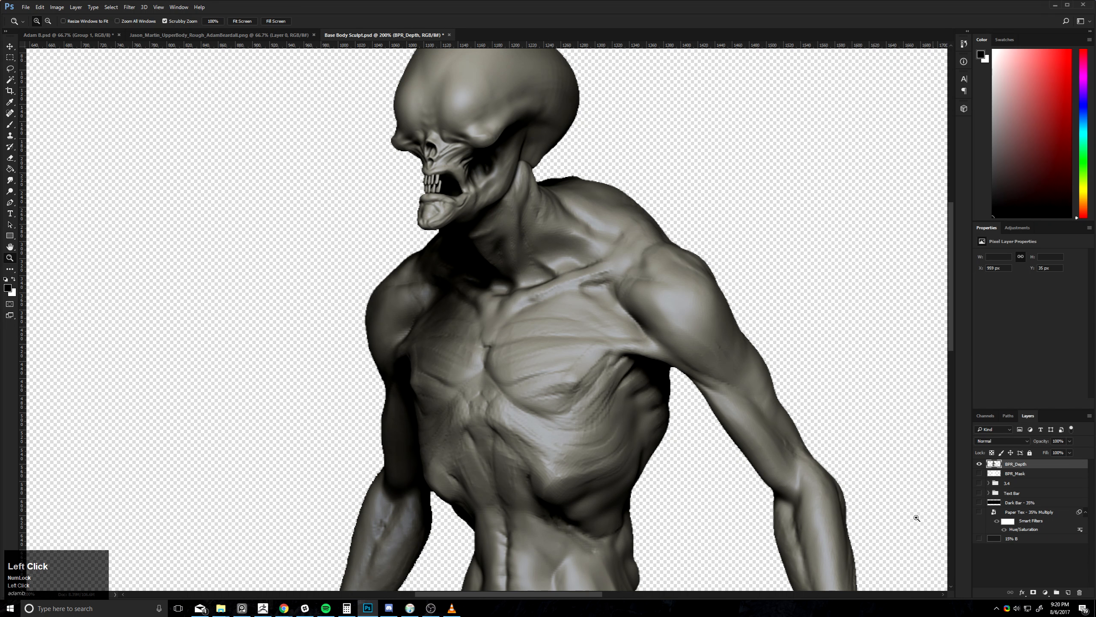
- Show the backdrop layers and text bar, and try to select the area around the creature with the Magic Wand
{"action": "left_click", "coordinate": [980, 537]}
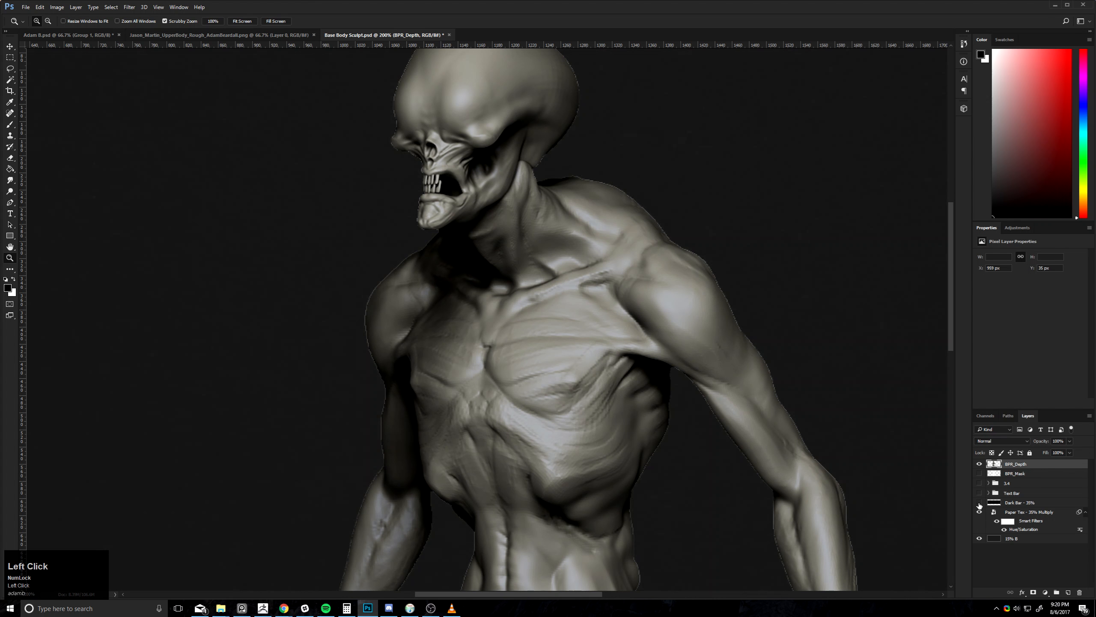
{"action": "left_click", "coordinate": [980, 502]}
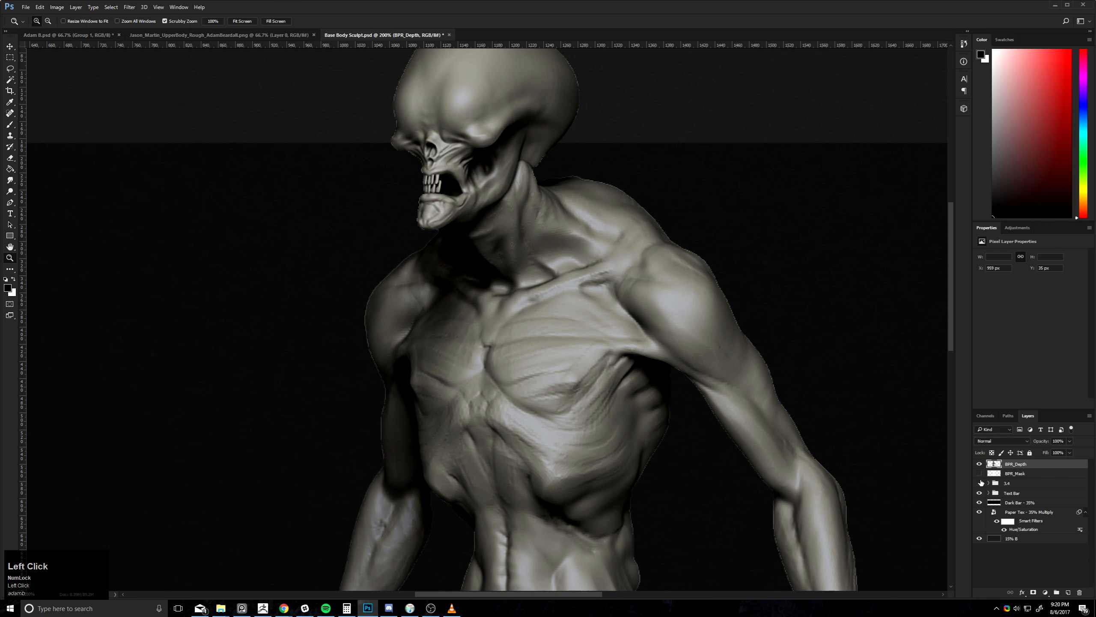
{"action": "left_click", "coordinate": [628, 387], "text": "alt"}
{"action": "left_click_drag", "start_coordinate": [539, 430], "coordinate": [538, 193]}
{"action": "key", "text": "w"}
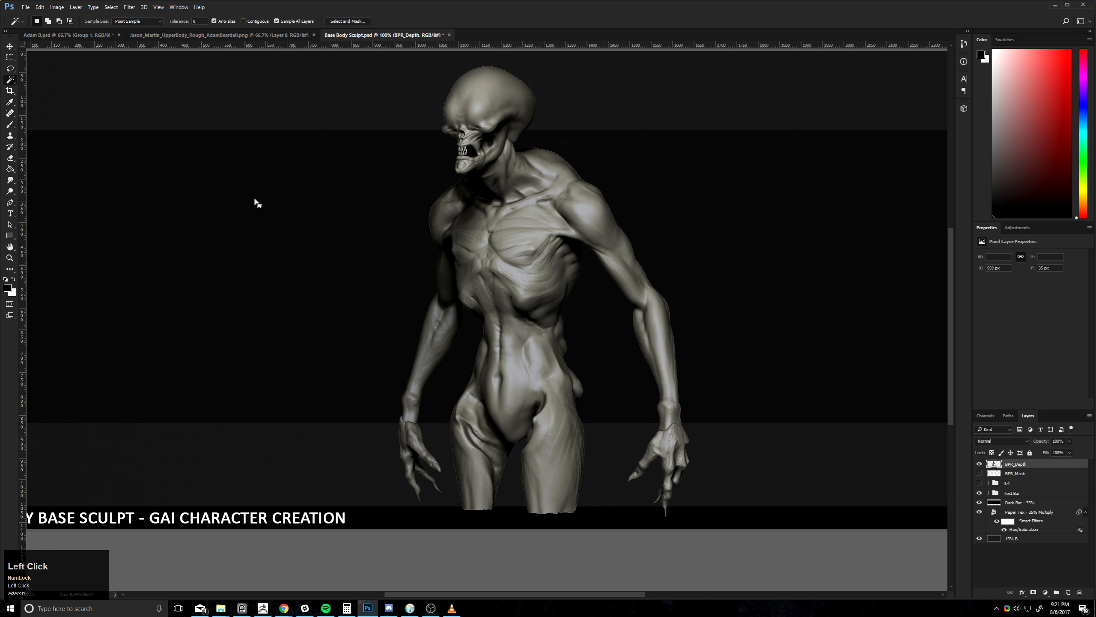
{"action": "left_click", "coordinate": [255, 202]}
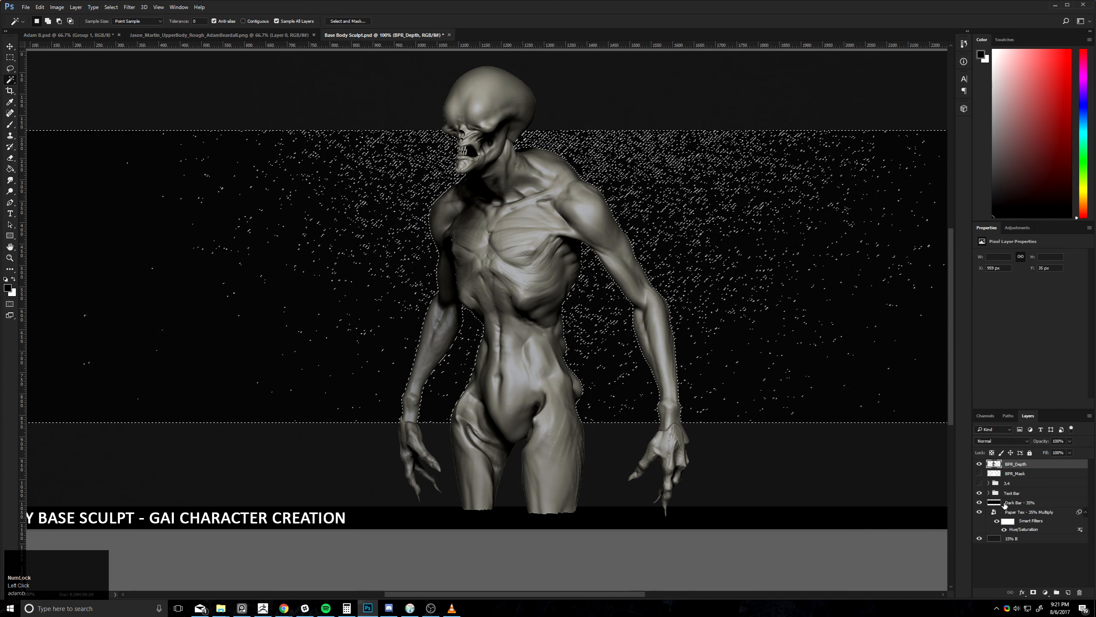
{"action": "left_click", "coordinate": [735, 496]}
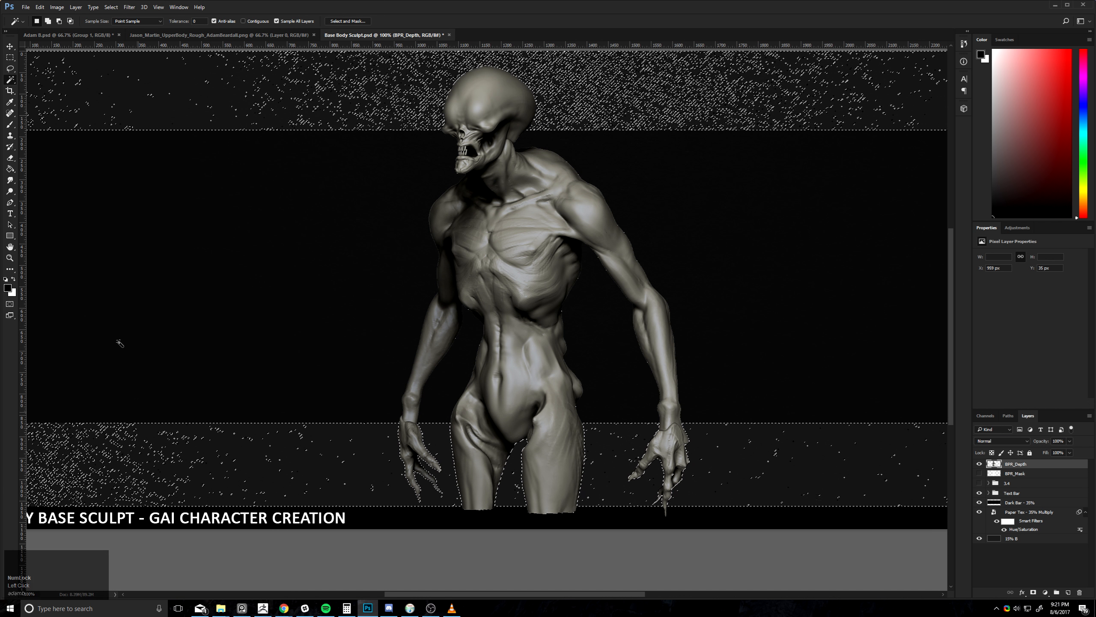
- Hide the backdrop layers and text bar, and select the transparent area around the creature with the Magic Wand
{"action": "left_click", "coordinate": [980, 538]}
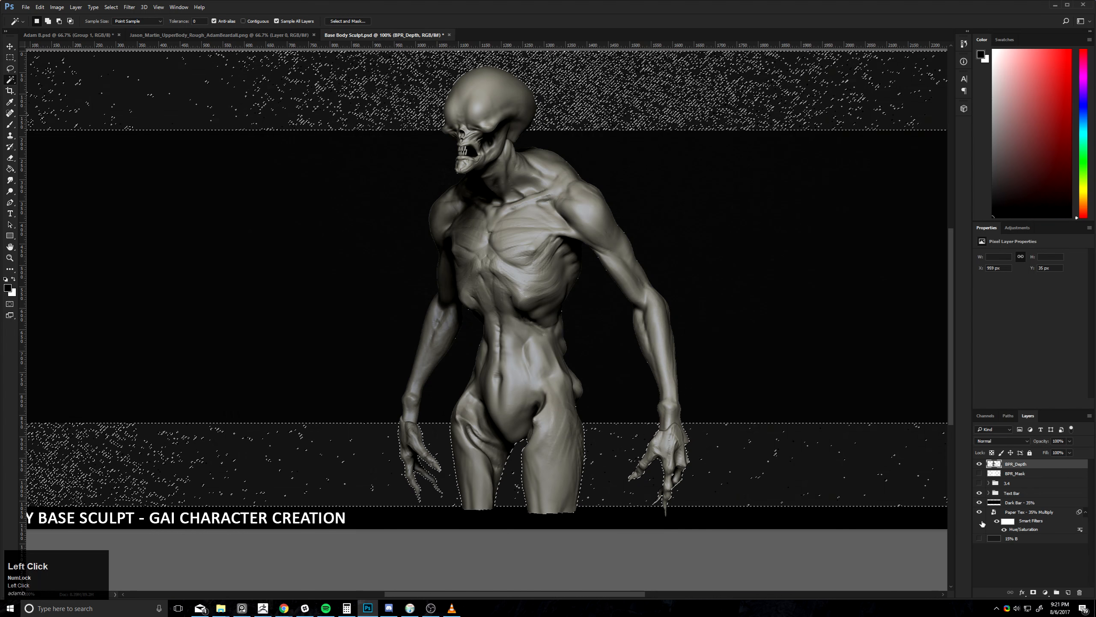
{"action": "left_click", "coordinate": [979, 512]}
{"action": "left_click", "coordinate": [979, 503]}
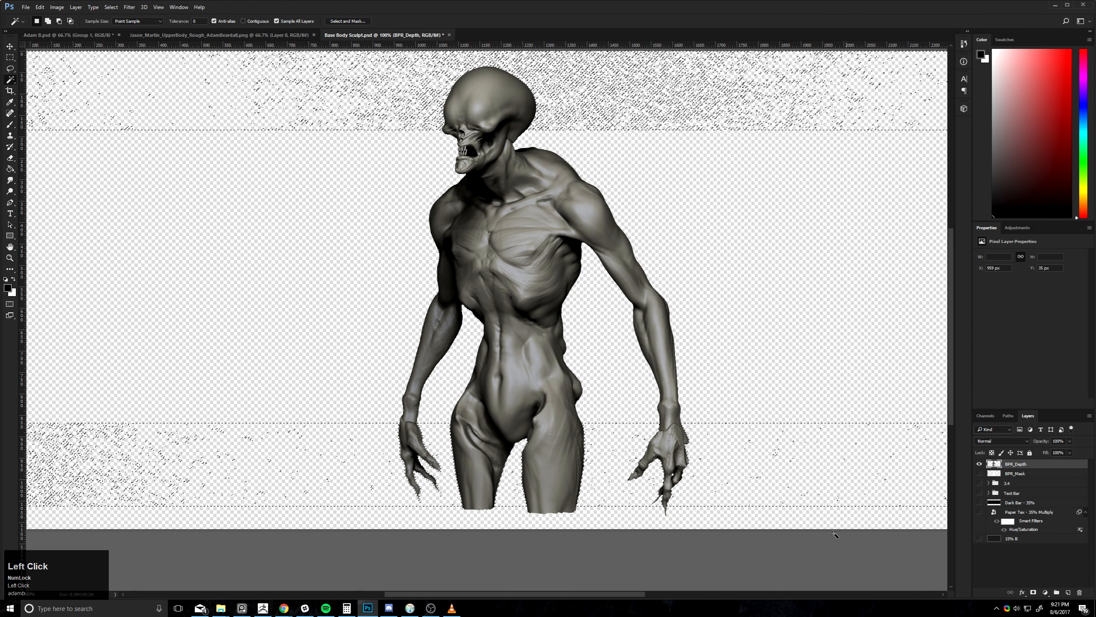
{"action": "left_click", "coordinate": [708, 380]}
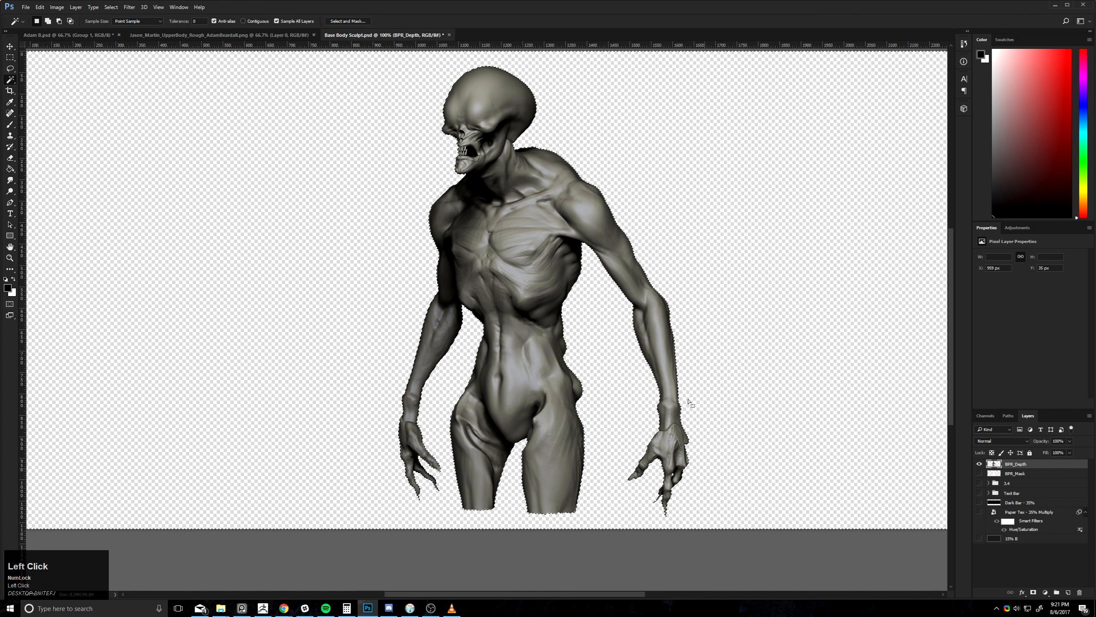
- Expand the selection by 1 pixel, delete the fringe along the creature's outline and clear the selection
{"action": "left_click", "coordinate": [93, 7]}
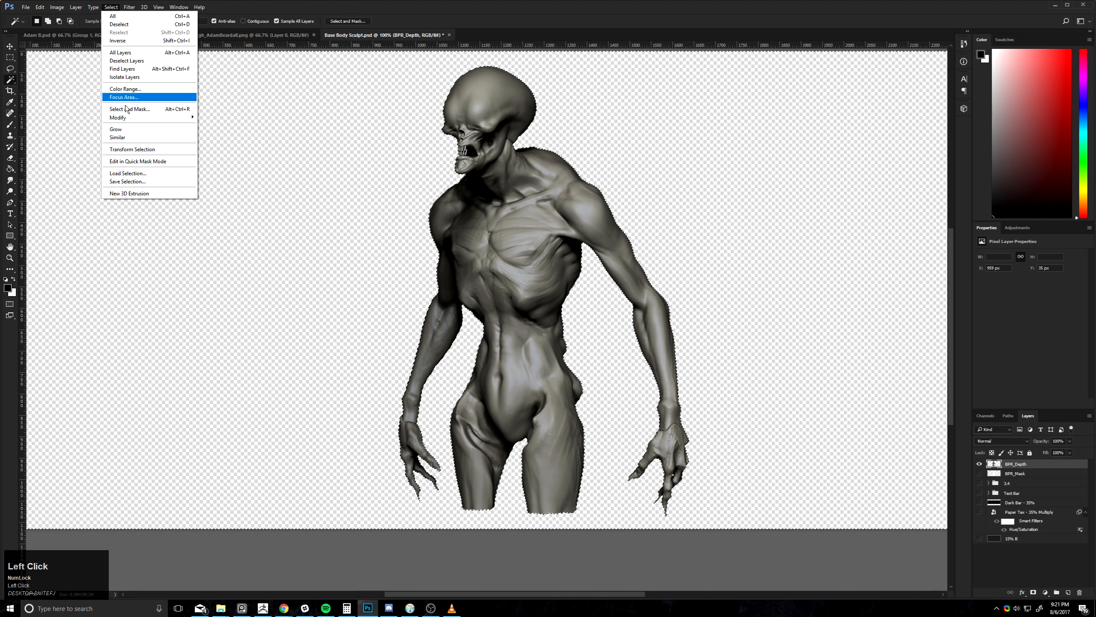
{"action": "mouse_move", "coordinate": [126, 118]}
{"action": "left_click", "coordinate": [60, 133]}
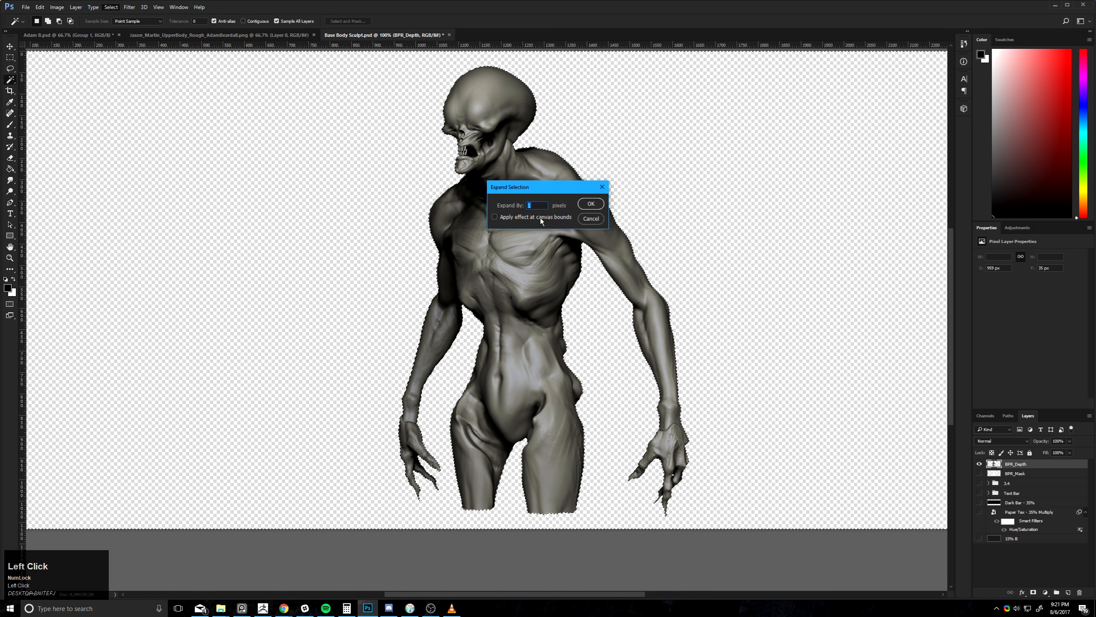
{"action": "key", "text": "Return"}
{"action": "key", "text": "Delete"}
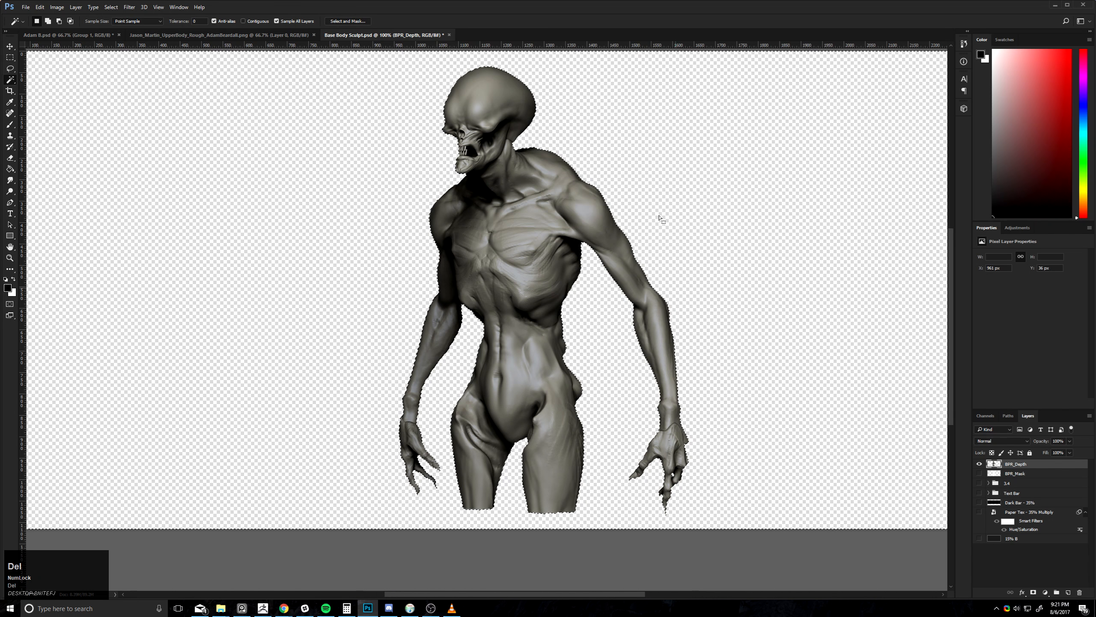
{"action": "left_click", "coordinate": [659, 218]}
- Check the trimmed outline and show the 15% B, Paper Tex, Dark Bar and Text Bar layers again
{"action": "key", "text": "z"}
{"action": "left_click", "coordinate": [434, 359]}
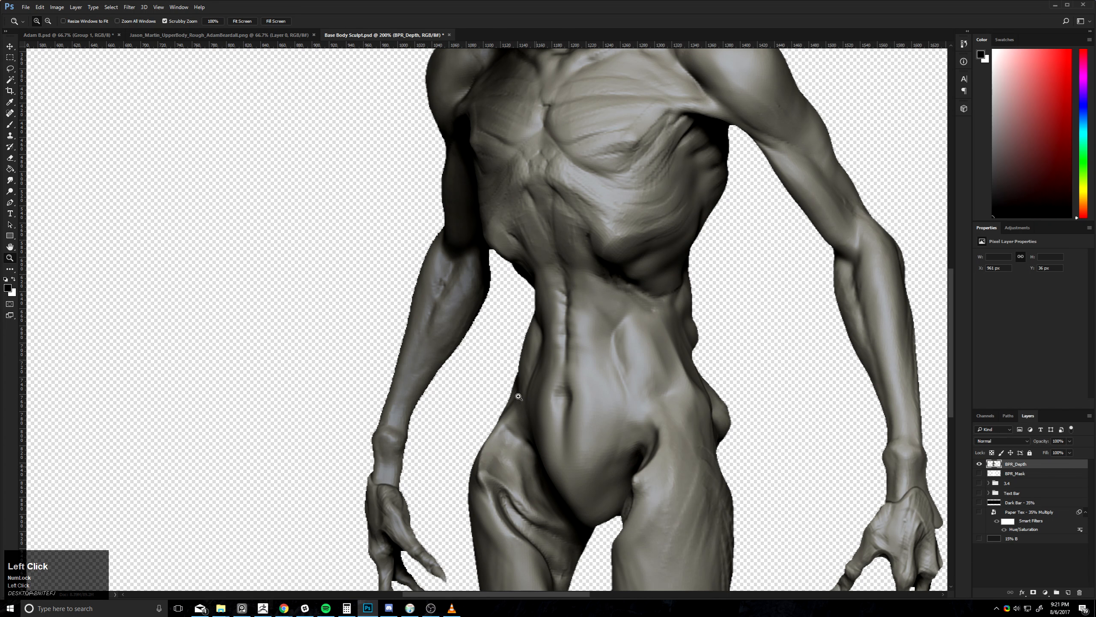
{"action": "left_click", "coordinate": [436, 359], "text": "alt"}
{"action": "key", "text": "space"}
{"action": "left_click_drag", "start_coordinate": [259, 171], "coordinate": [261, 204]}
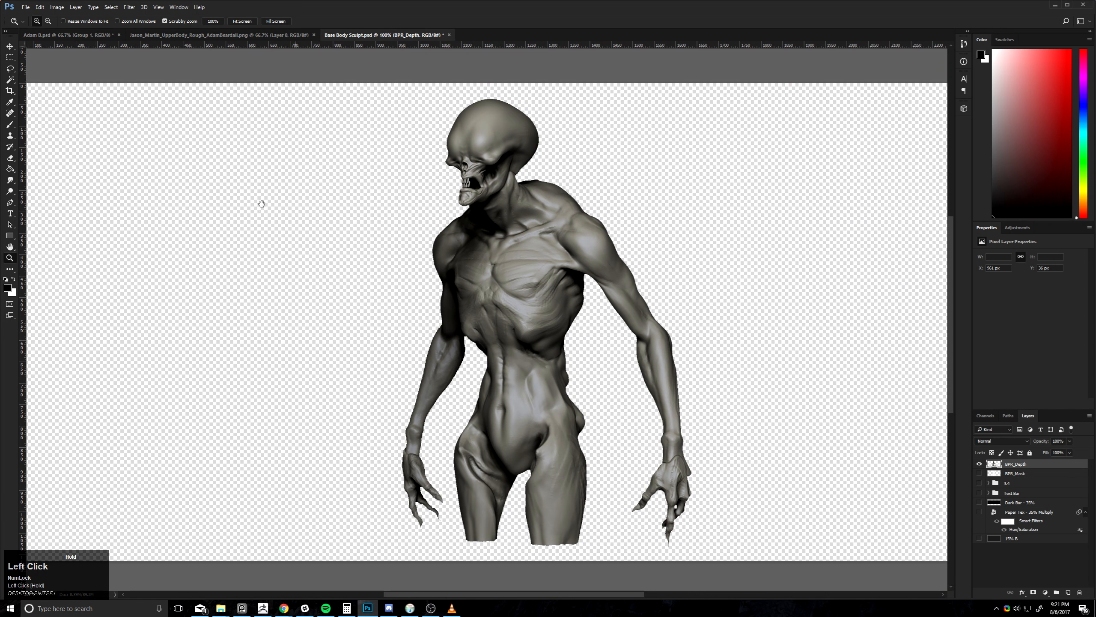
{"action": "left_click", "coordinate": [10, 80]}
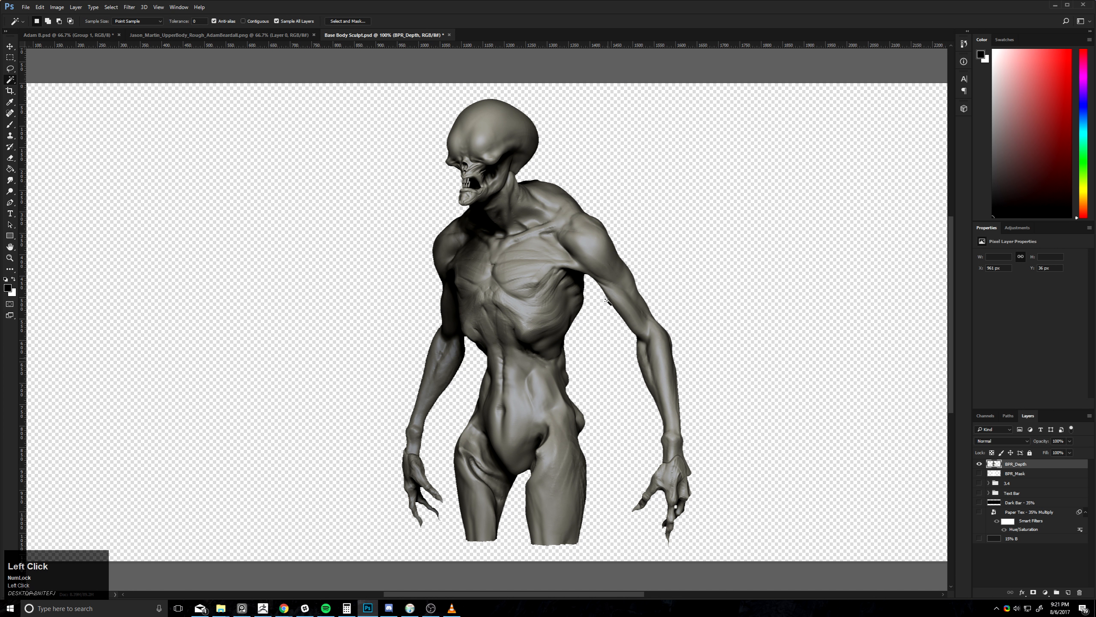
{"action": "left_click", "coordinate": [979, 538]}
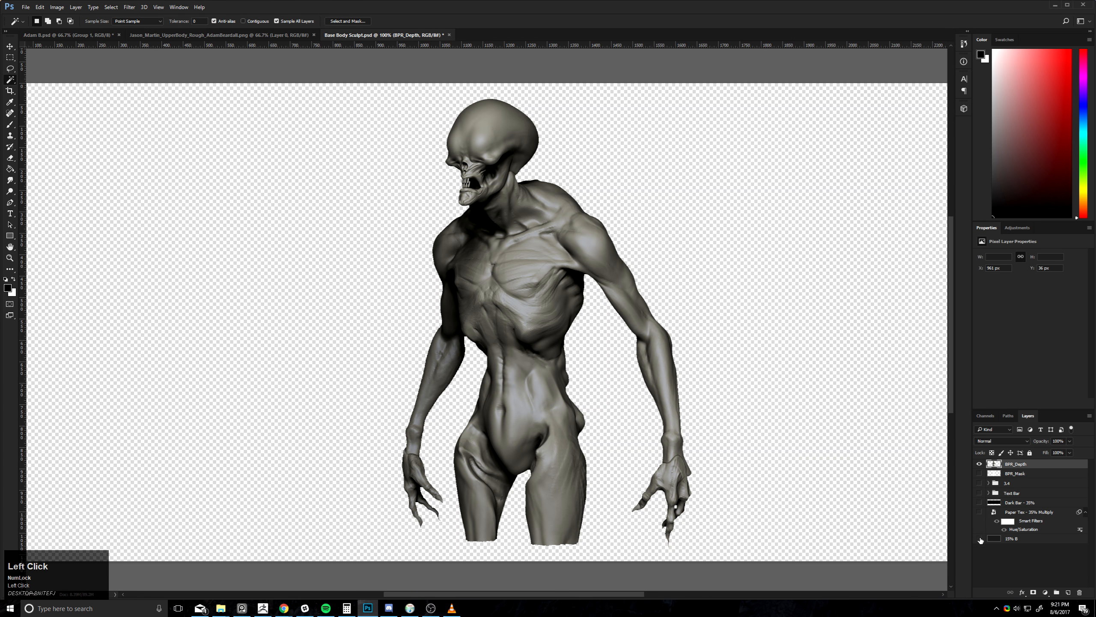
{"action": "left_click", "coordinate": [979, 538]}
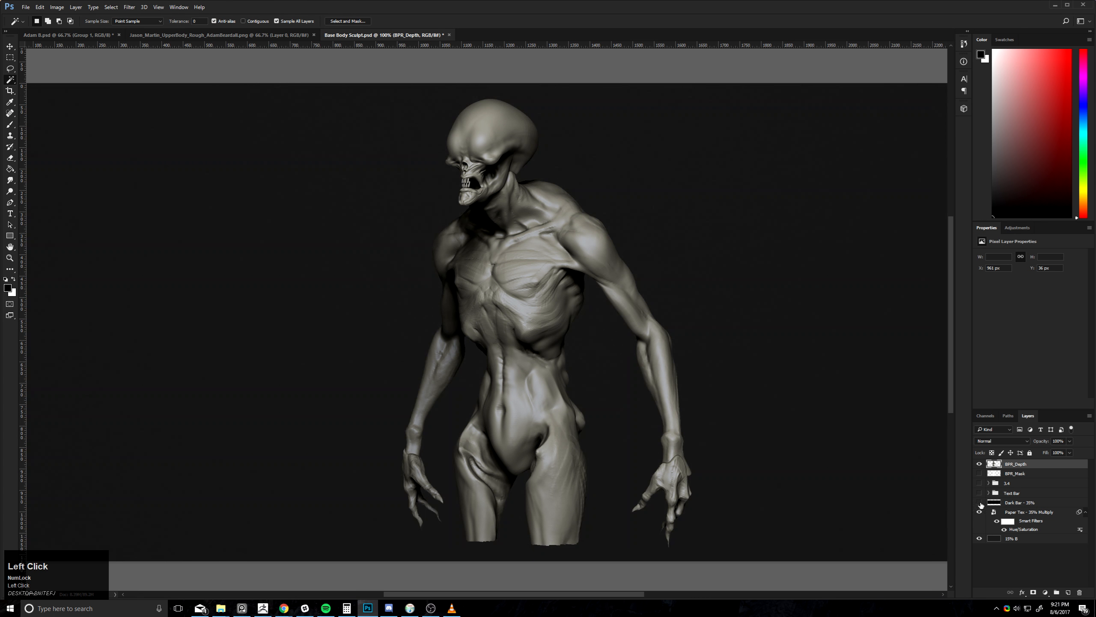
{"action": "left_click", "coordinate": [979, 502]}
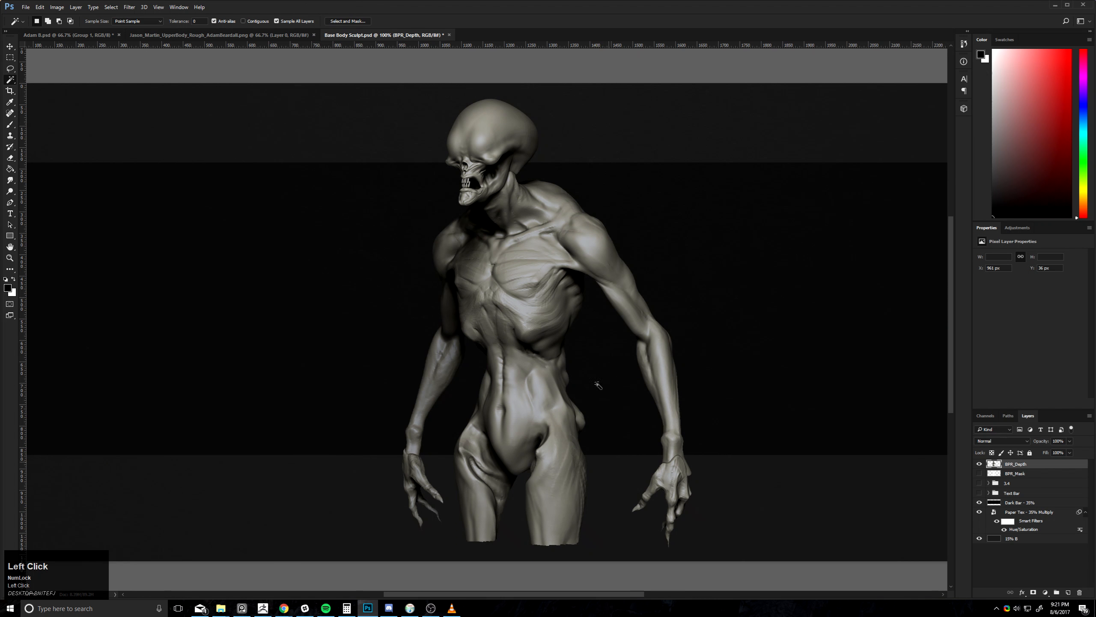
{"action": "left_click", "coordinate": [979, 493]}
- Examine the trimmed creature on the whole sheet and compare the view with the merged BPR_Depth layer hidden and shown
{"action": "key", "text": "alt+space"}
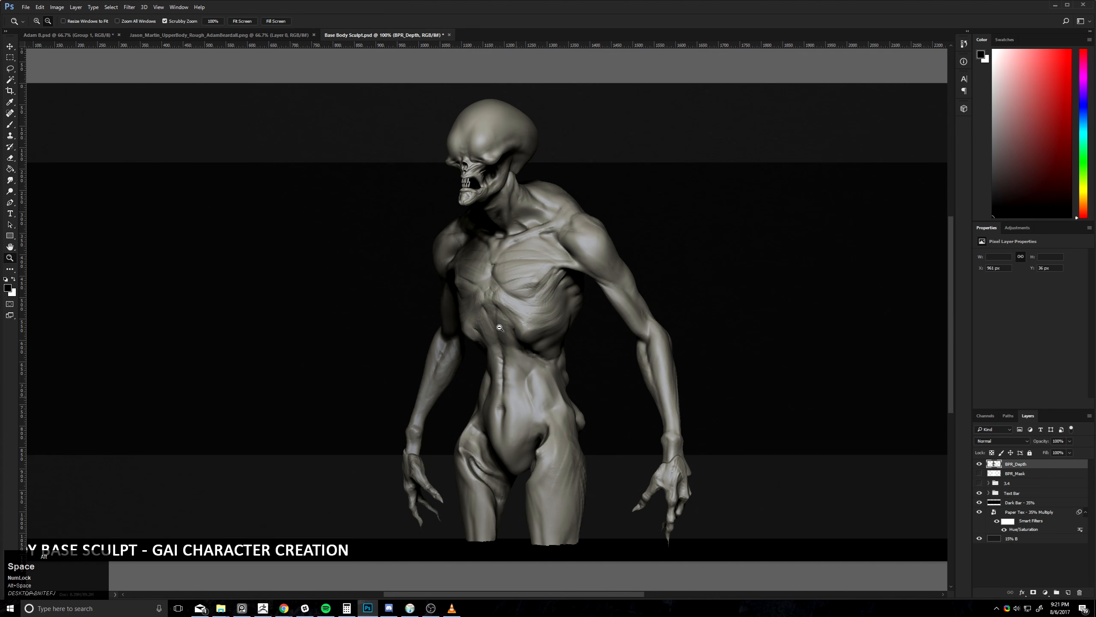
{"action": "left_click_drag", "start_coordinate": [456, 304], "coordinate": [663, 329]}
{"action": "left_click_drag", "start_coordinate": [498, 249], "coordinate": [513, 277]}
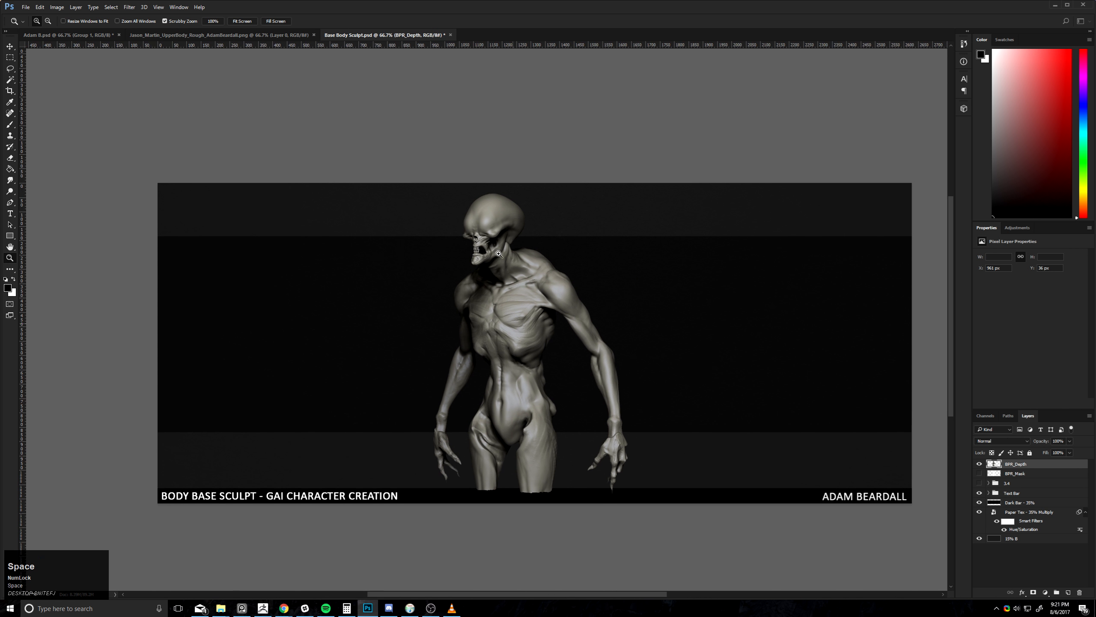
{"action": "left_click", "coordinate": [505, 260]}
{"action": "left_click_drag", "start_coordinate": [652, 461], "coordinate": [653, 435]}
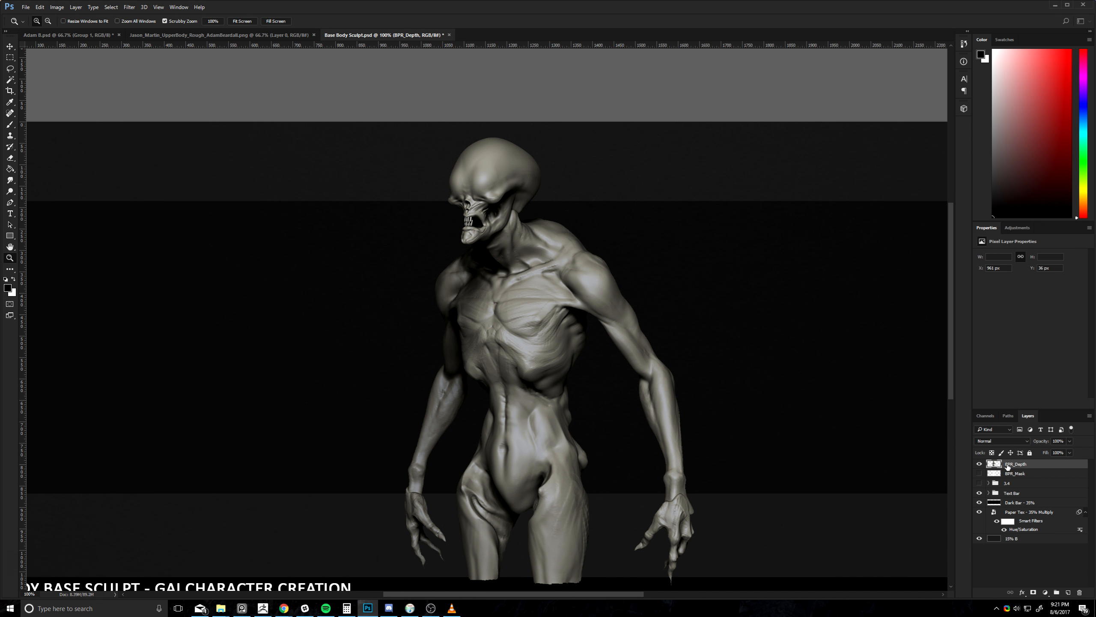
{"action": "left_click", "coordinate": [979, 465]}
{"action": "left_click", "coordinate": [979, 465]}
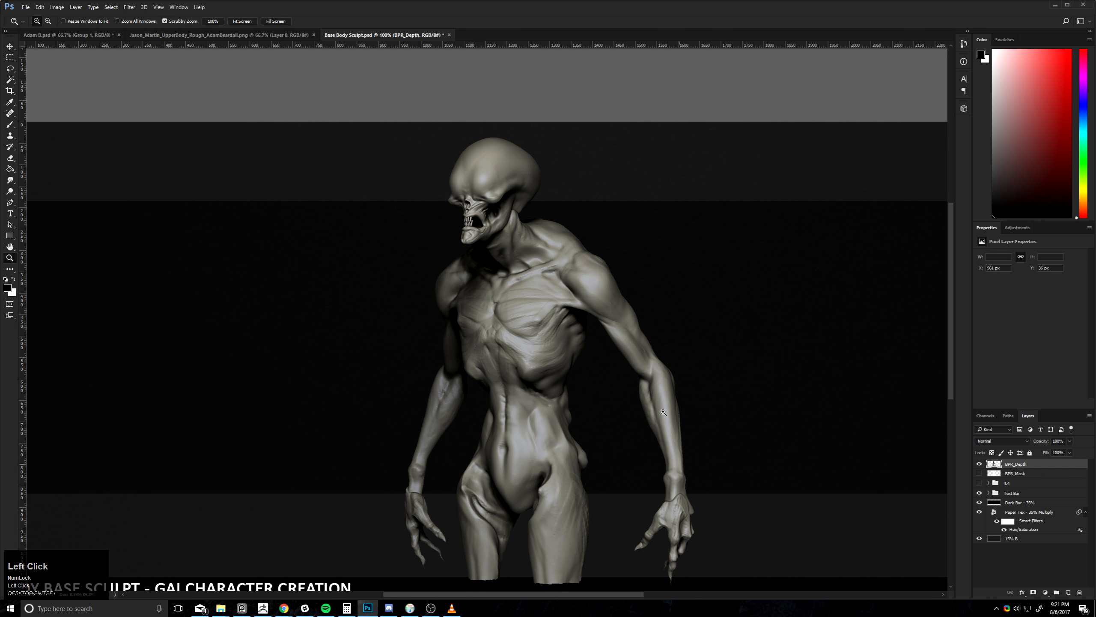
{"action": "left_click_drag", "start_coordinate": [825, 398], "coordinate": [803, 370]}
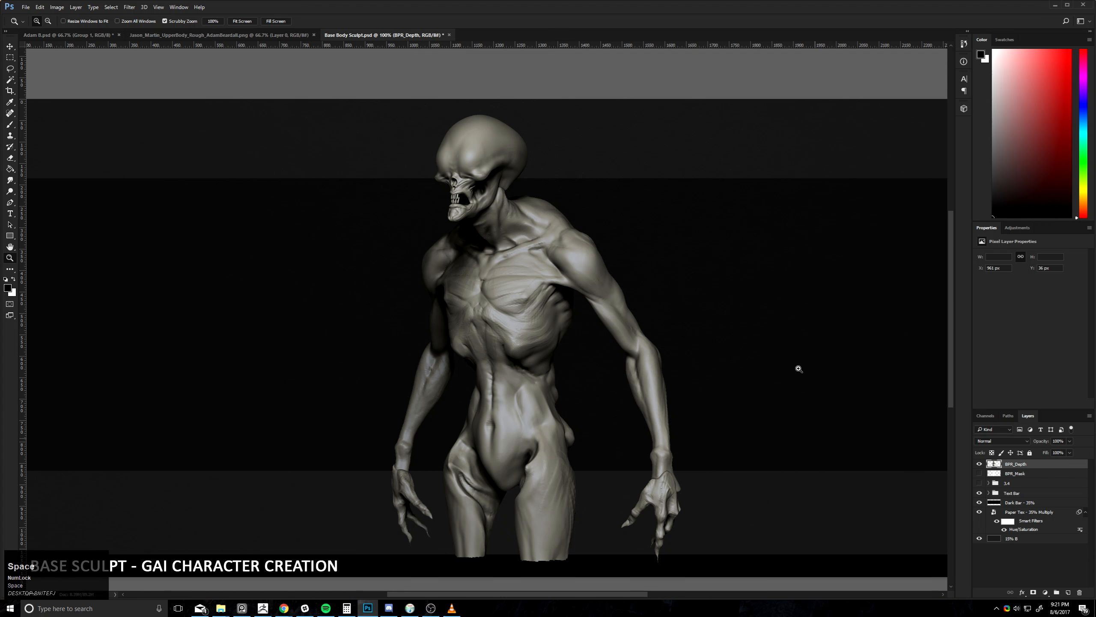
- Turn a duplicate of the BPR_Depth layer black with a Hue/Saturation lightness of -100 and place it beneath the original
{"action": "key", "text": "ctrl+j"}
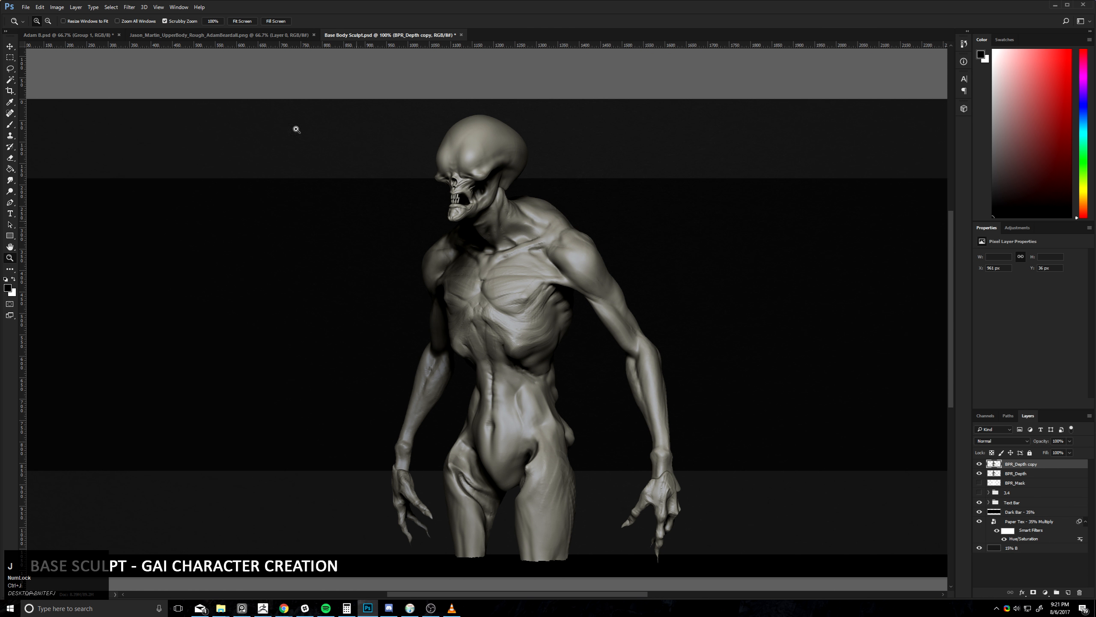
{"action": "key", "text": "ctrl+u"}
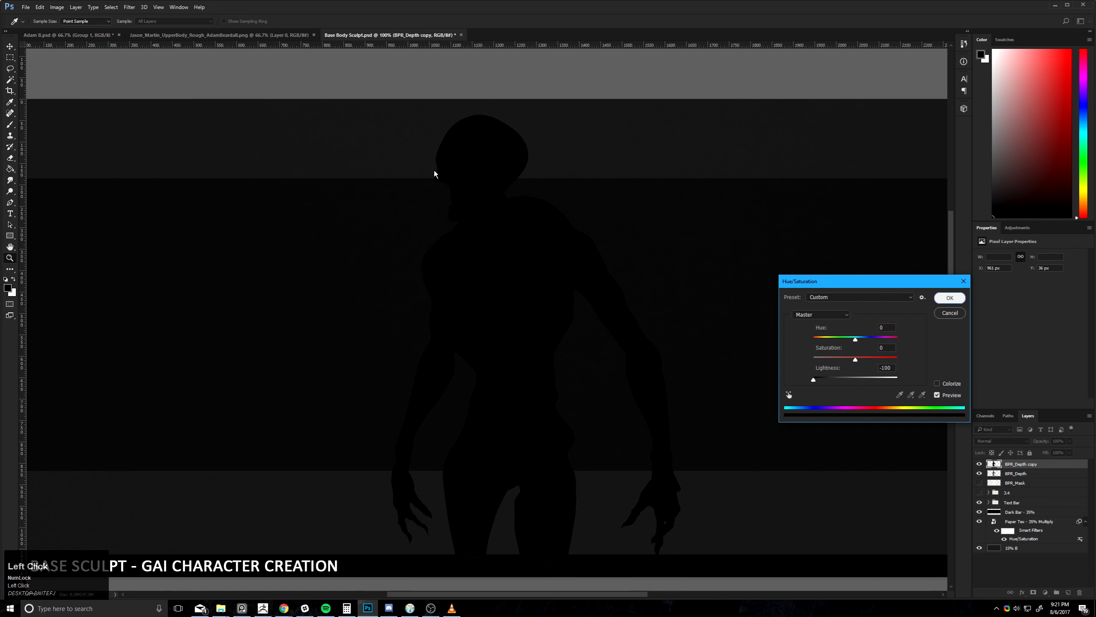
{"action": "key", "text": "Return"}
{"action": "left_click_drag", "start_coordinate": [993, 466], "coordinate": [994, 477]}
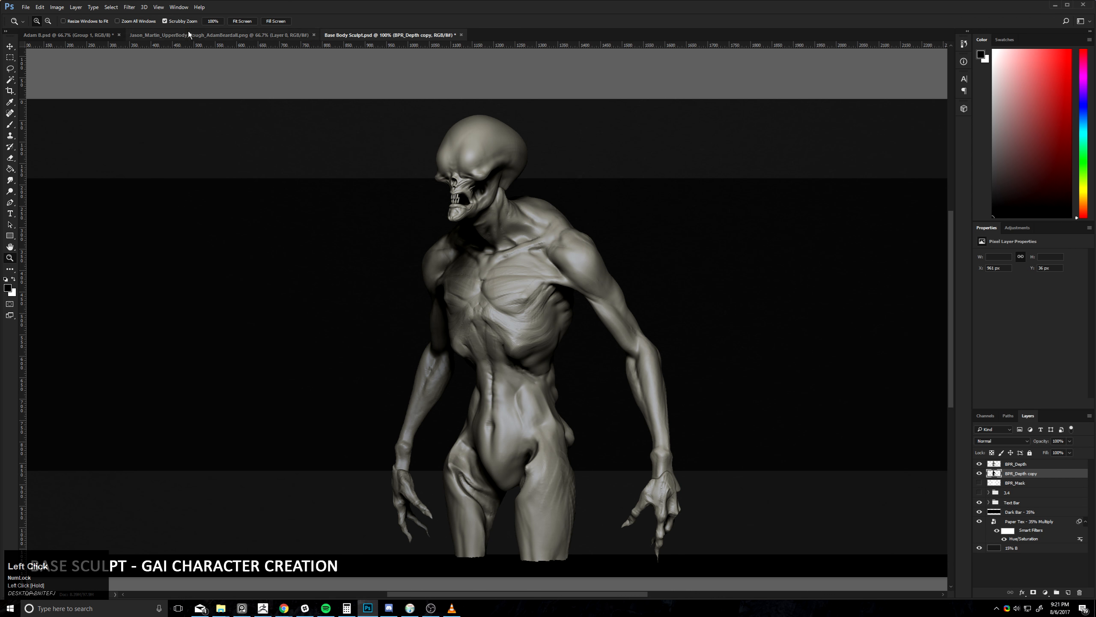
- Soften the black BPR_Depth copy behind the creature with a slight Gaussian Blur
{"action": "left_click", "coordinate": [129, 7]}
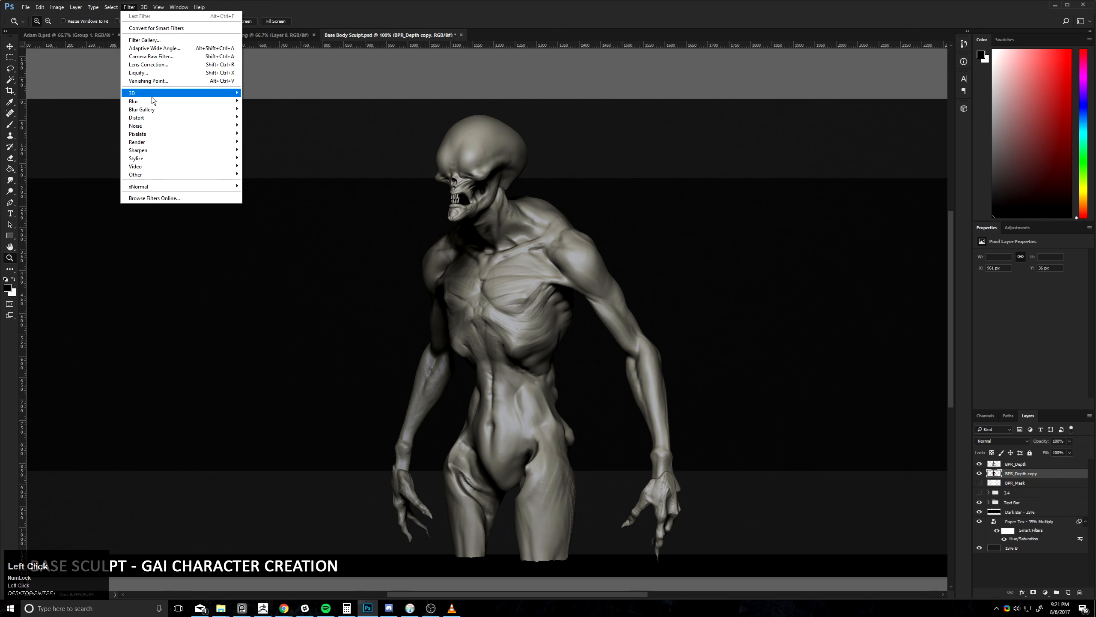
{"action": "mouse_move", "coordinate": [142, 101]}
{"action": "left_click", "coordinate": [97, 134]}
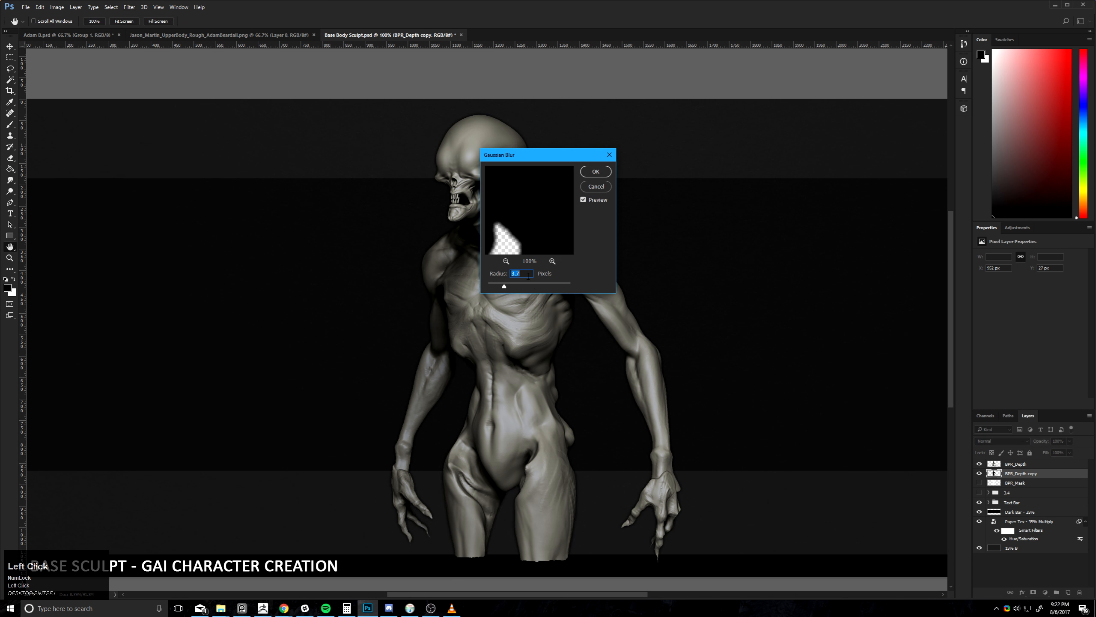
{"action": "left_click_drag", "start_coordinate": [503, 286], "coordinate": [498, 287]}
{"action": "left_click", "coordinate": [597, 177]}
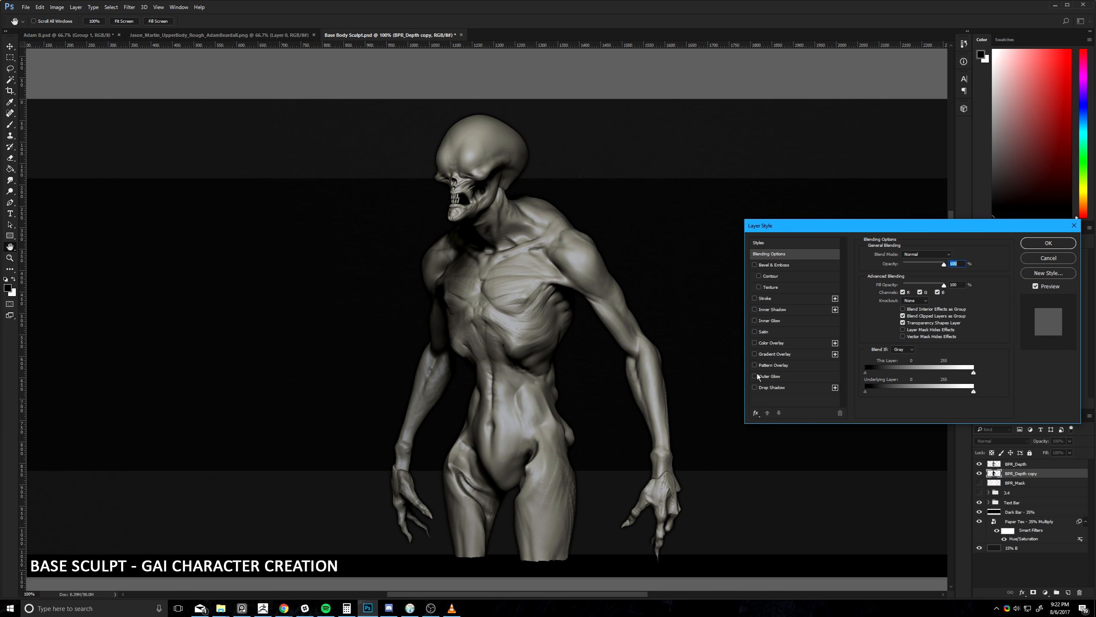
- Move the BPR_Depth layer and its black copy together towards the left end of the sheet
{"action": "left_click", "coordinate": [1047, 256]}
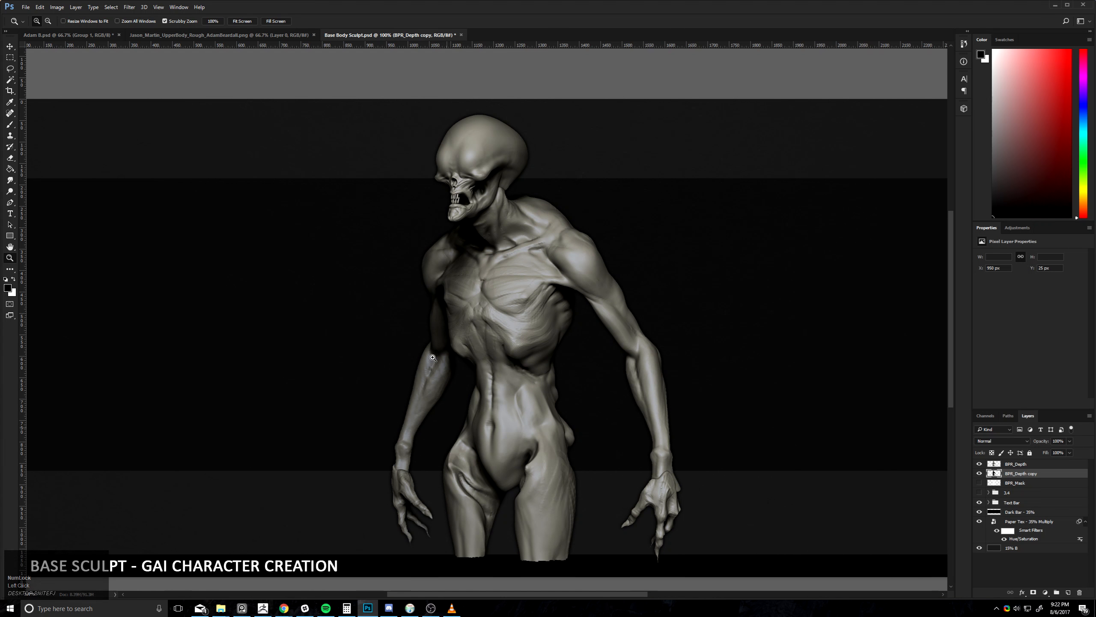
{"action": "left_click_drag", "start_coordinate": [590, 419], "coordinate": [505, 370]}
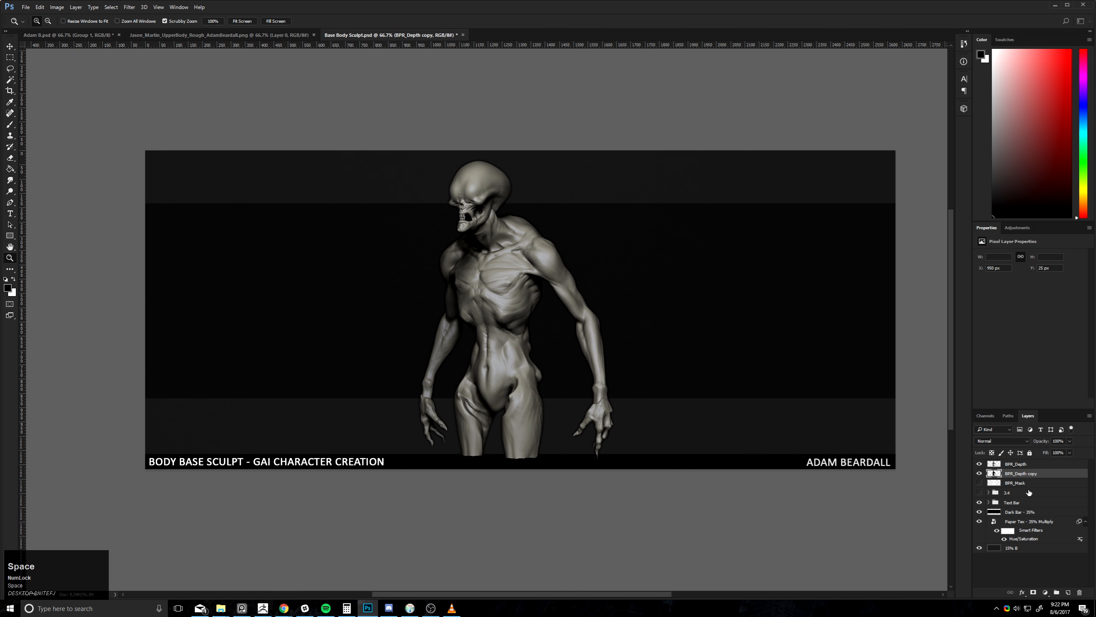
{"action": "left_click", "coordinate": [1016, 464]}
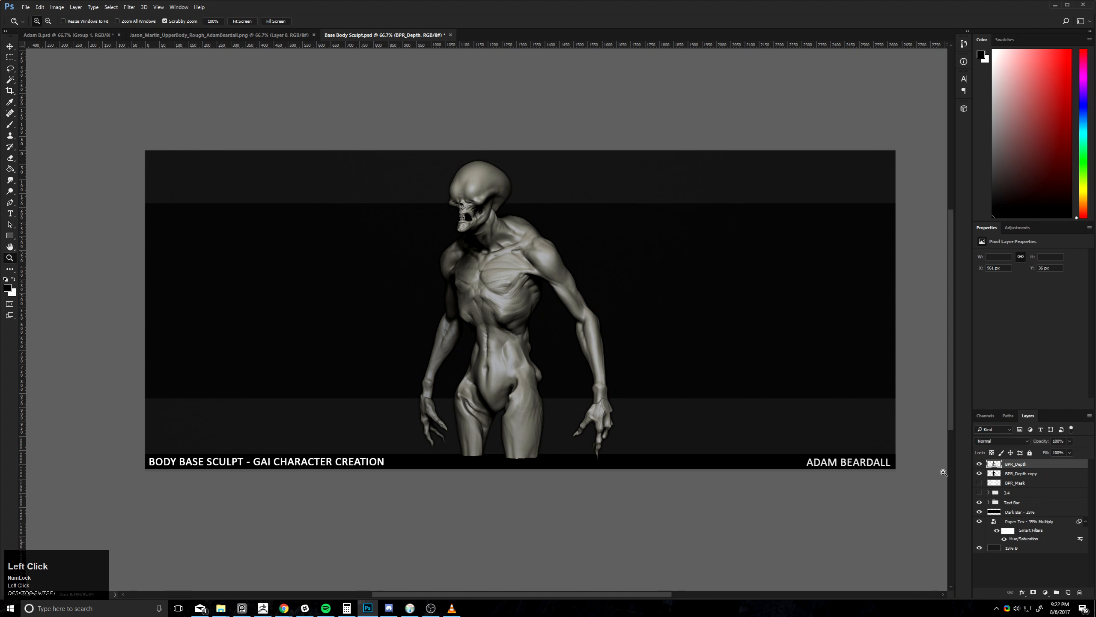
{"action": "left_click", "coordinate": [999, 474]}
{"action": "key", "text": "ctrl+t"}
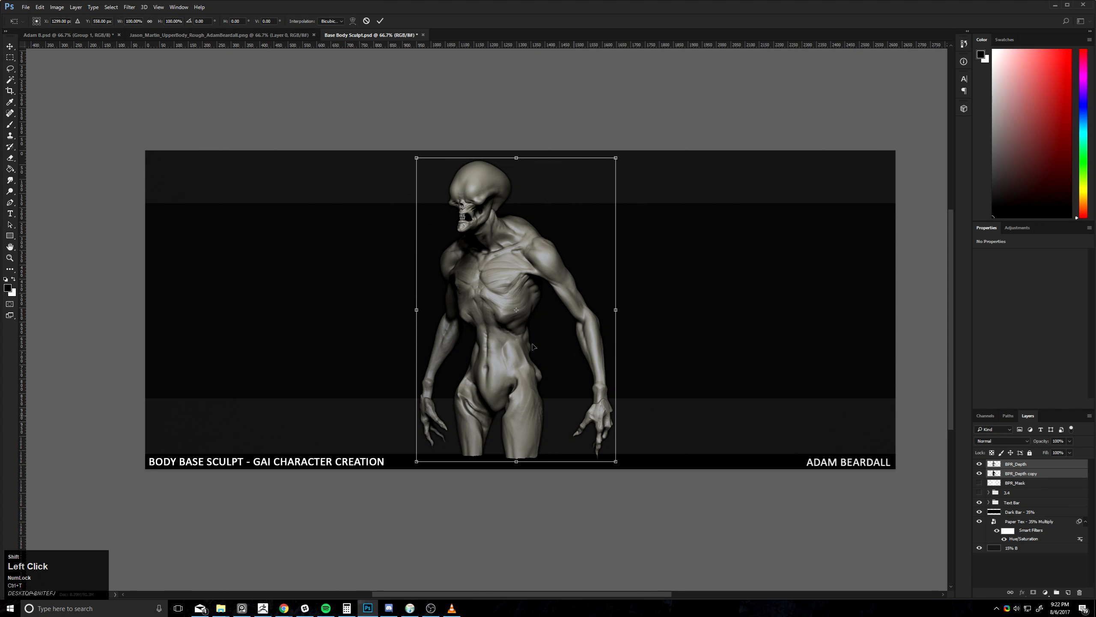
{"action": "left_click_drag", "start_coordinate": [567, 371], "coordinate": [357, 388]}
{"action": "key", "text": "Return"}
- Add a new layer clipped to the BPR_Depth layer and set its blend mode to Multiply
{"action": "key", "text": "b"}
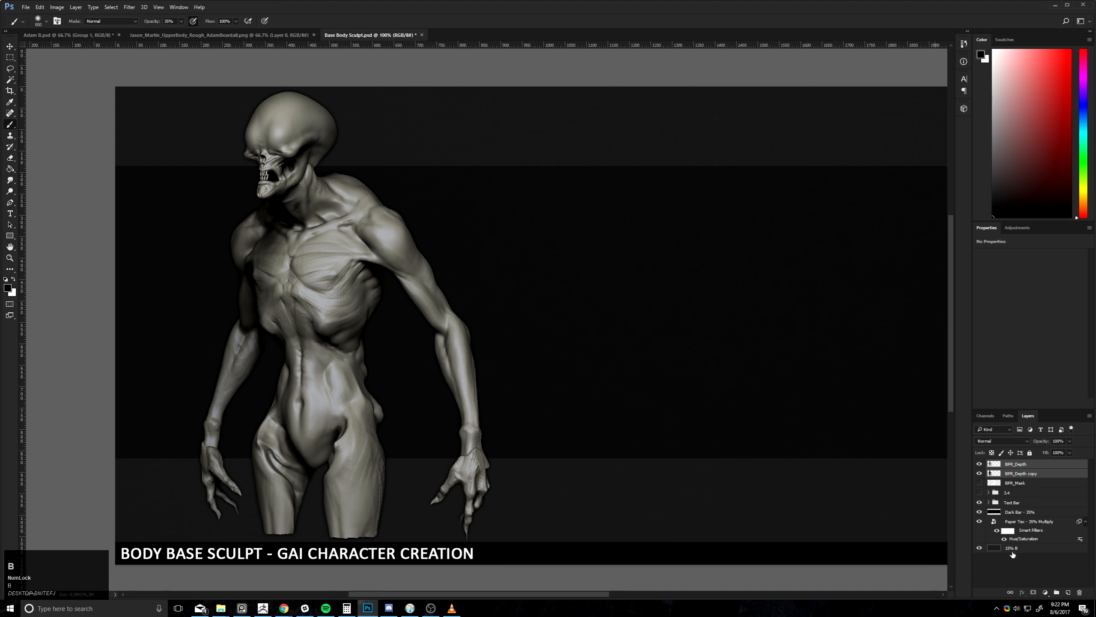
{"action": "left_click", "coordinate": [1036, 465]}
{"action": "left_click", "coordinate": [1067, 591]}
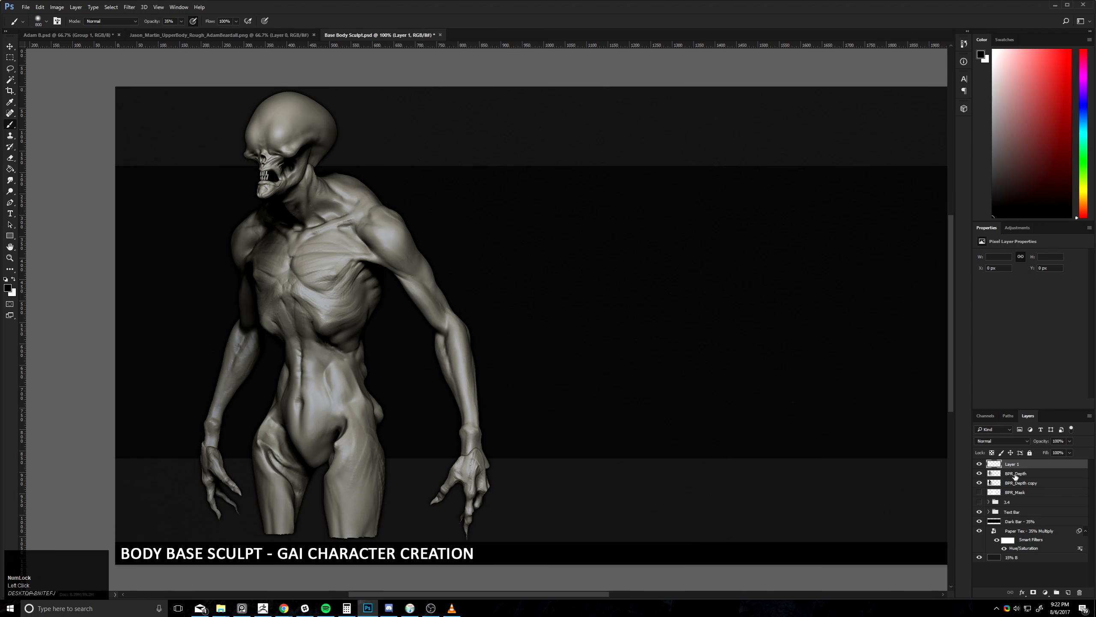
{"action": "right_click", "coordinate": [1043, 466]}
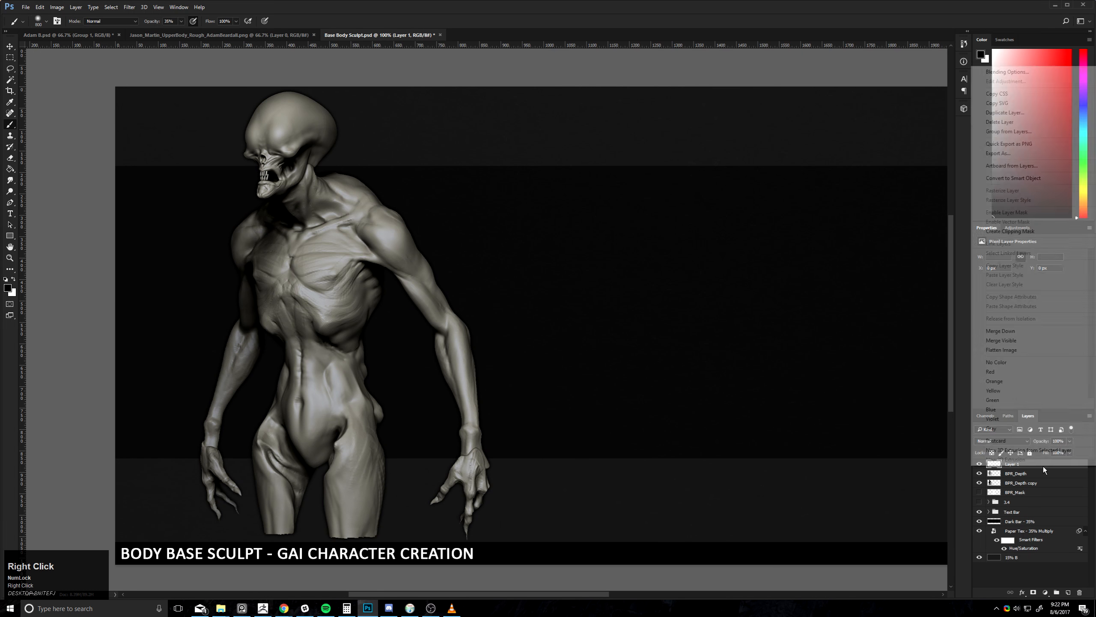
{"action": "left_click", "coordinate": [1013, 233]}
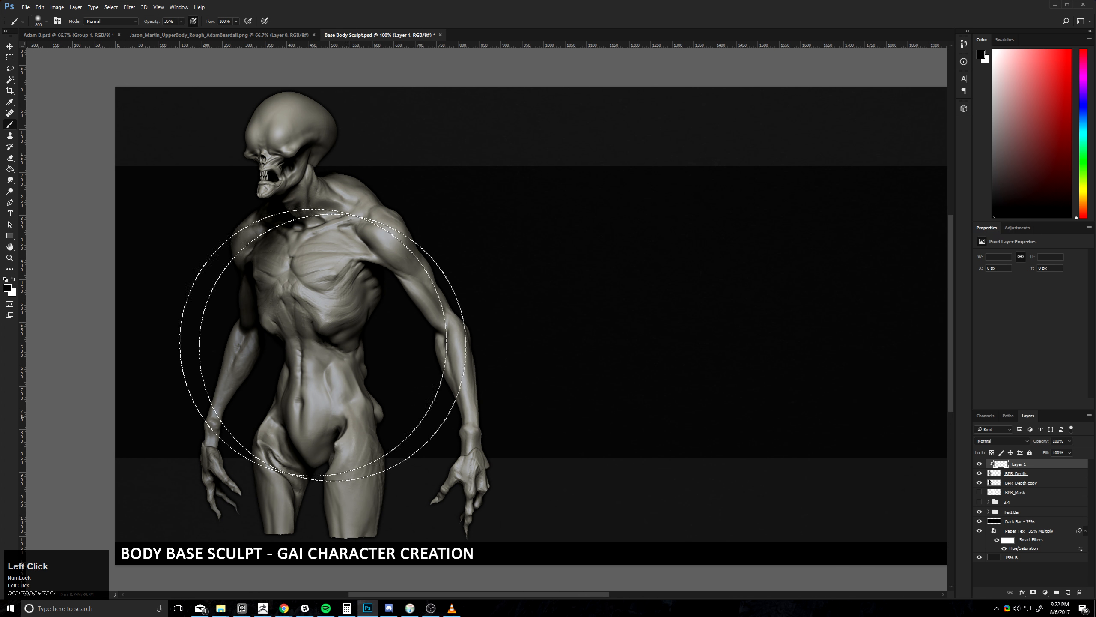
{"action": "right_click", "coordinate": [370, 402]}
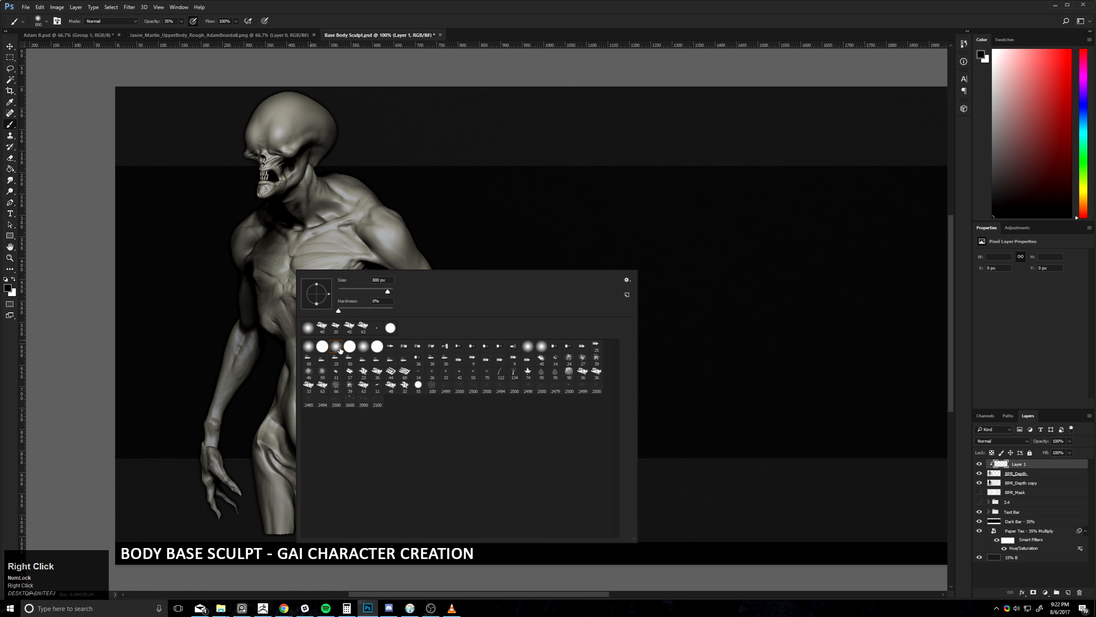
{"action": "left_click", "coordinate": [518, 162]}
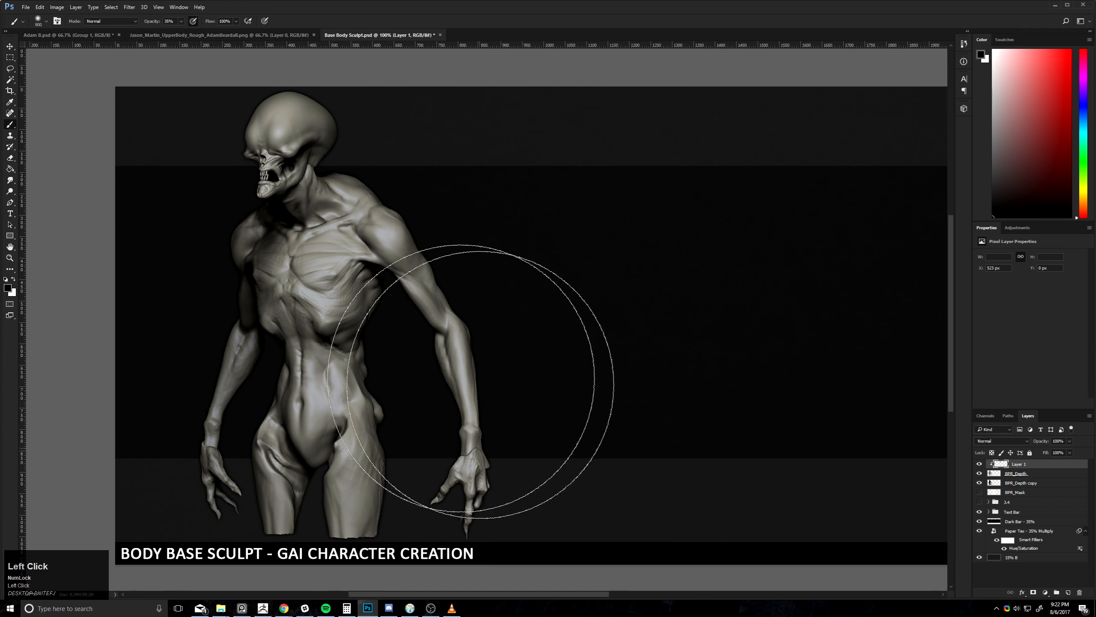
{"action": "left_click", "coordinate": [992, 442]}
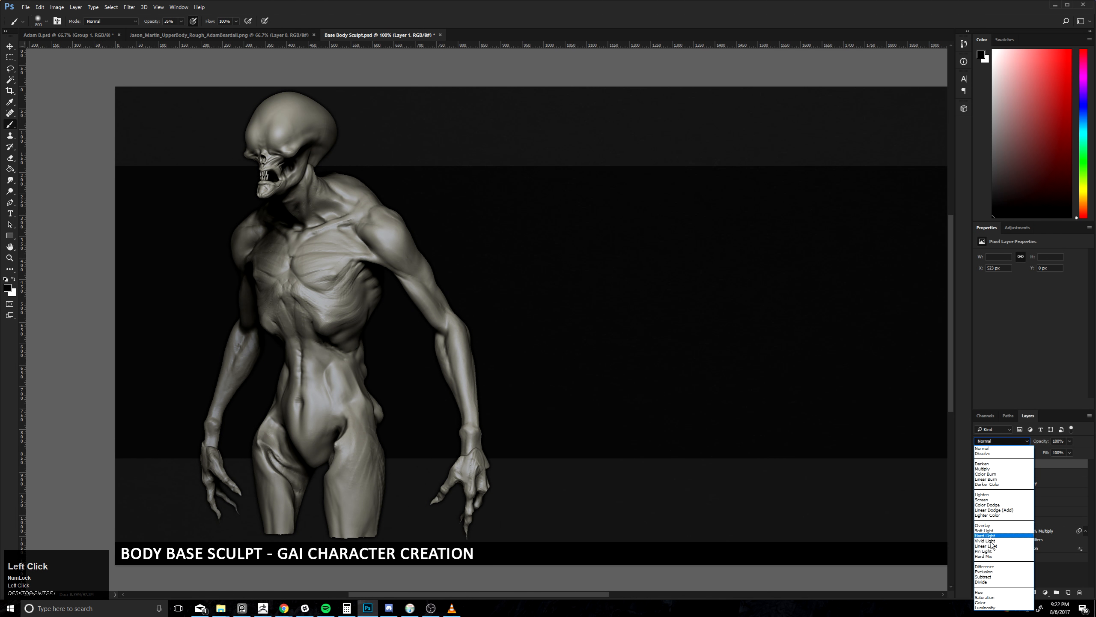
{"action": "left_click", "coordinate": [984, 468]}
- Darken the creature's hands, arms and lower body on the Multiply layer with a large soft black brush, enlarging it to 1400 px
{"action": "left_click", "coordinate": [427, 441]}
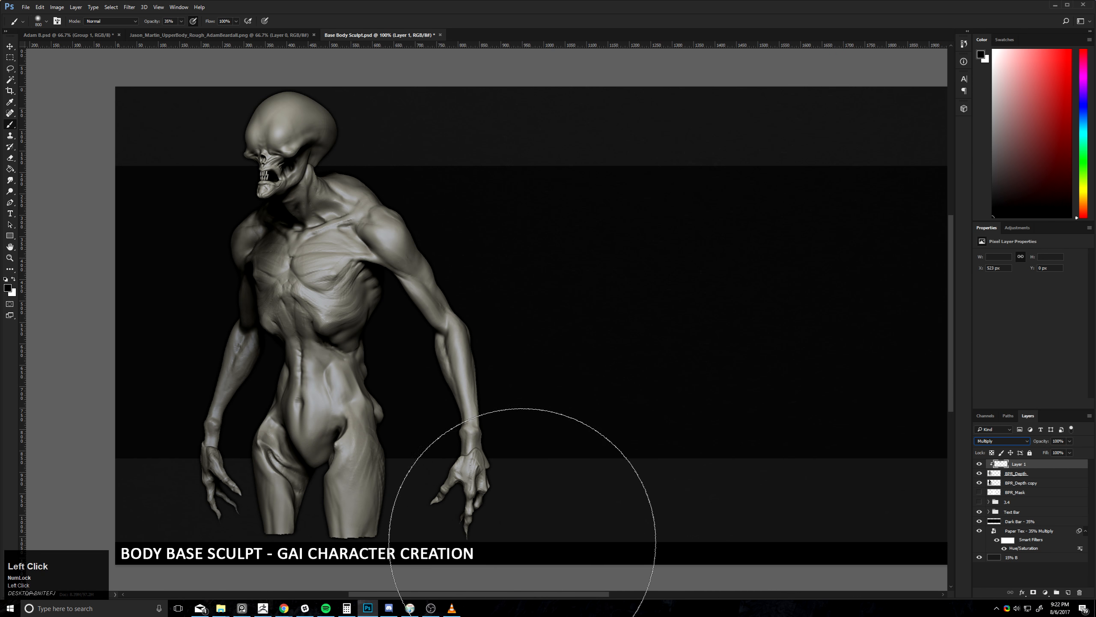
{"action": "left_click_drag", "start_coordinate": [515, 370], "coordinate": [529, 338]}
{"action": "mouse_move", "coordinate": [194, 550]}
{"action": "left_mouse_down"}
{"action": "mouse_move", "coordinate": [121, 537]}
{"action": "mouse_move", "coordinate": [144, 535]}
{"action": "mouse_move", "coordinate": [131, 463]}
{"action": "mouse_move", "coordinate": [152, 368]}
{"action": "left_mouse_up"}
{"action": "key", "text": "bracketright"}
{"action": "key", "text": "bracketright"}
{"action": "key", "text": "bracketright"}
{"action": "key", "text": "bracketright"}
{"action": "key", "text": "bracketright"}
{"action": "key", "text": "bracketright"}
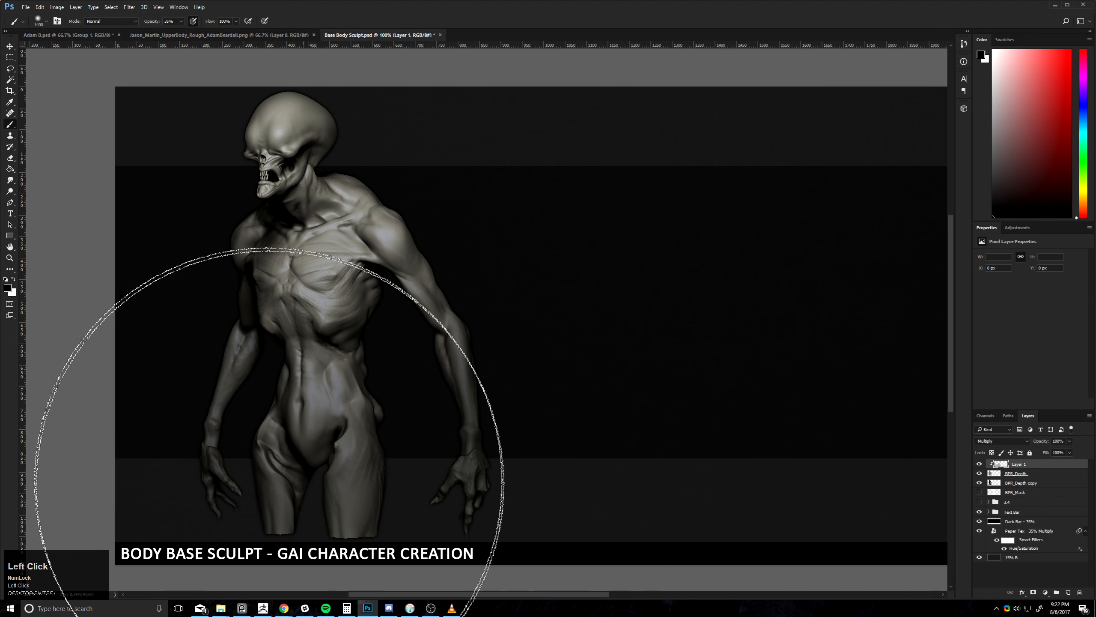
- Add a second new layer clipped to the BPR_Depth layer, with Layer 1 left shown
{"action": "left_click", "coordinate": [1068, 593]}
{"action": "left_click", "coordinate": [979, 472]}
{"action": "right_click", "coordinate": [1008, 467]}
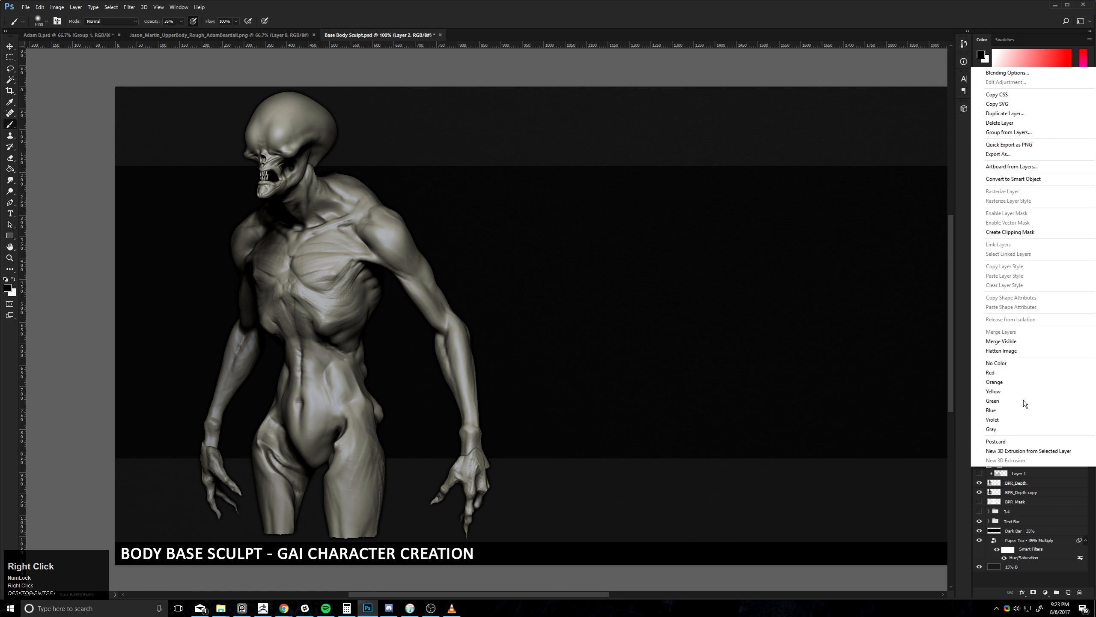
{"action": "left_click", "coordinate": [1015, 466]}
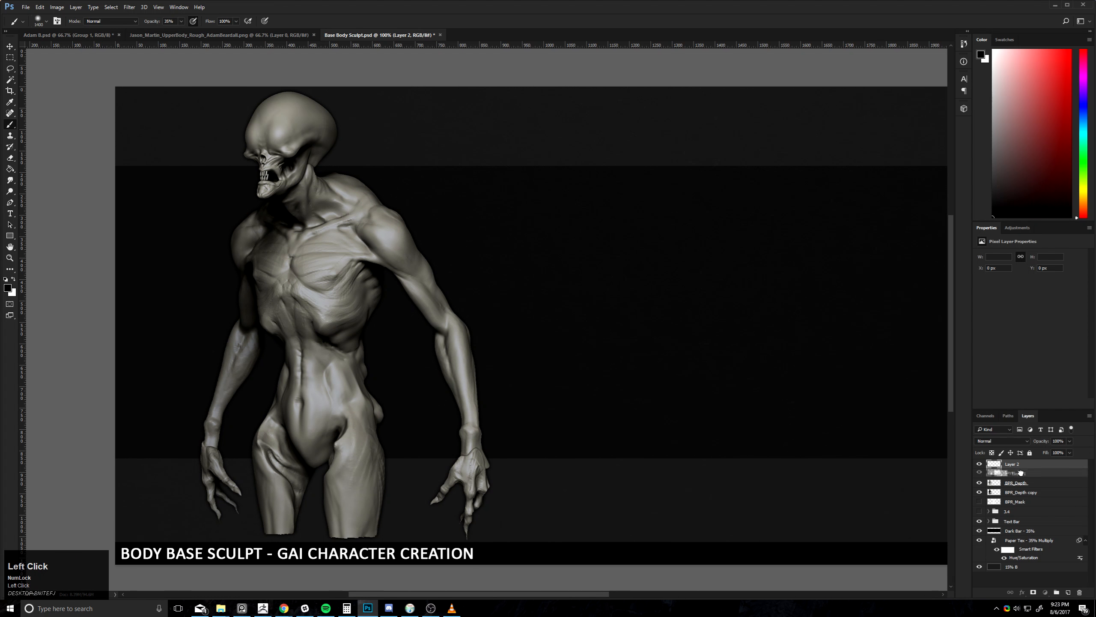
{"action": "right_click", "coordinate": [1017, 468]}
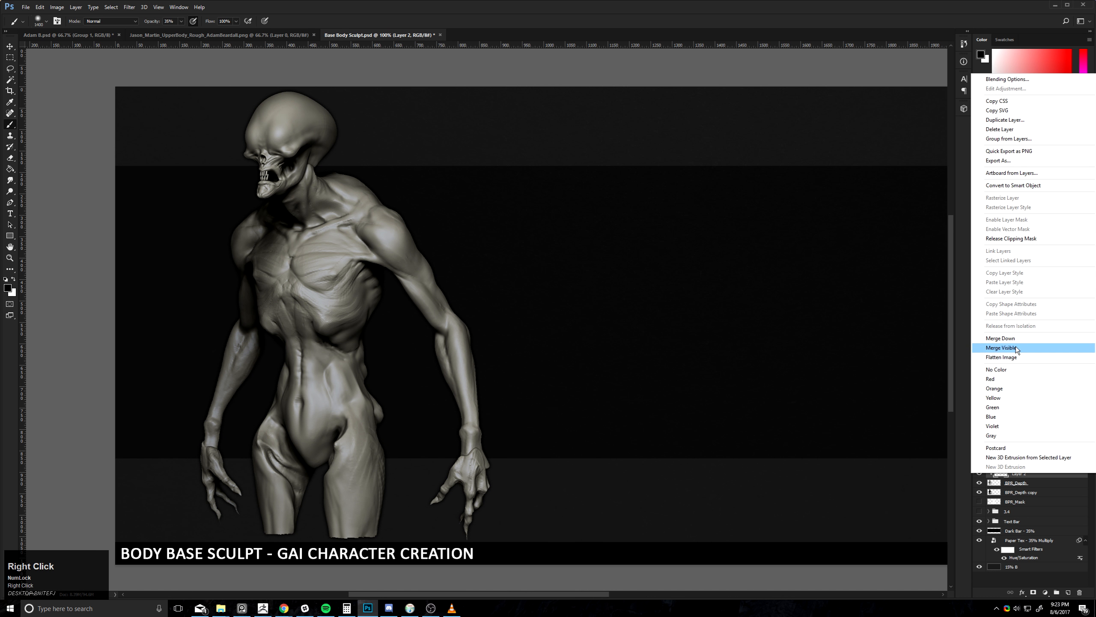
{"action": "key", "text": "Escape"}
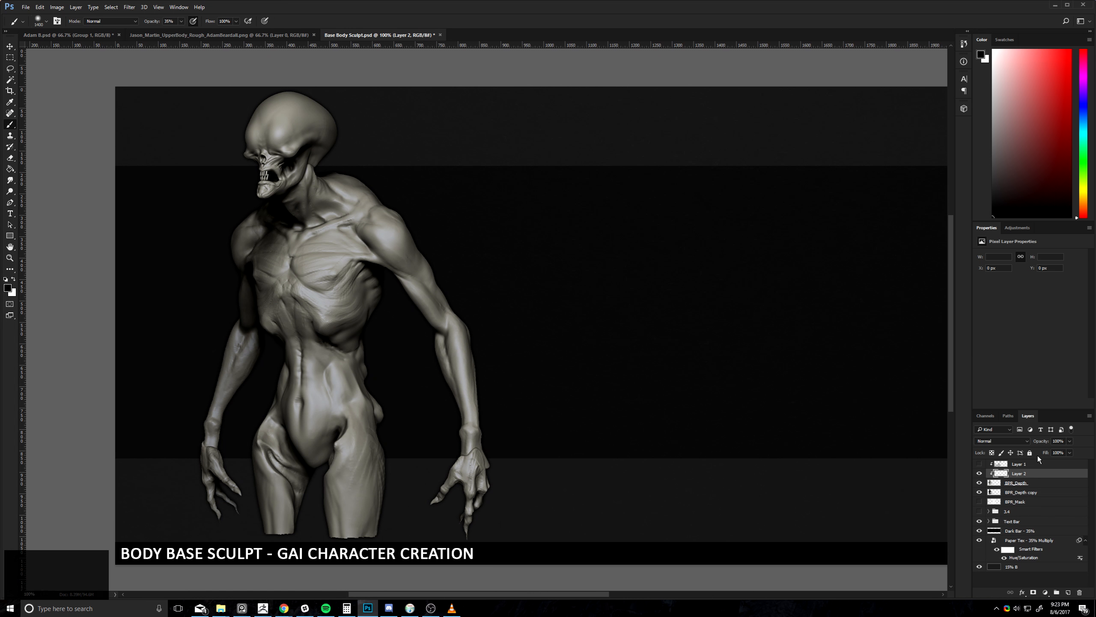
{"action": "left_click", "coordinate": [980, 465]}
- Set Layer 2's blend mode to Overlay and make white the painting colour
{"action": "left_click", "coordinate": [1001, 440]}
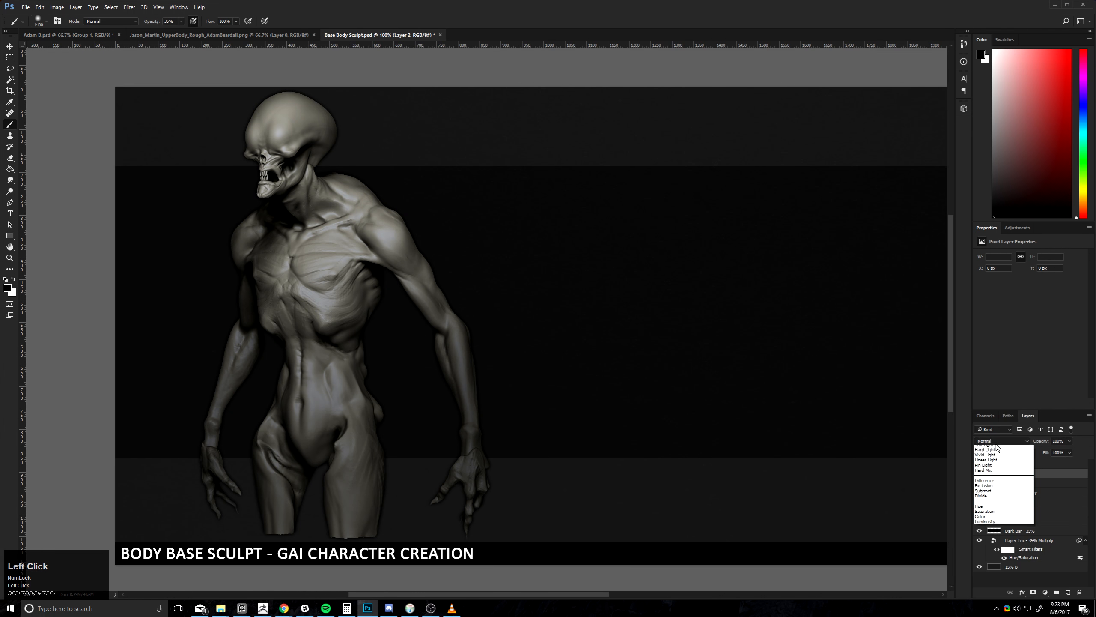
{"action": "left_click", "coordinate": [987, 526]}
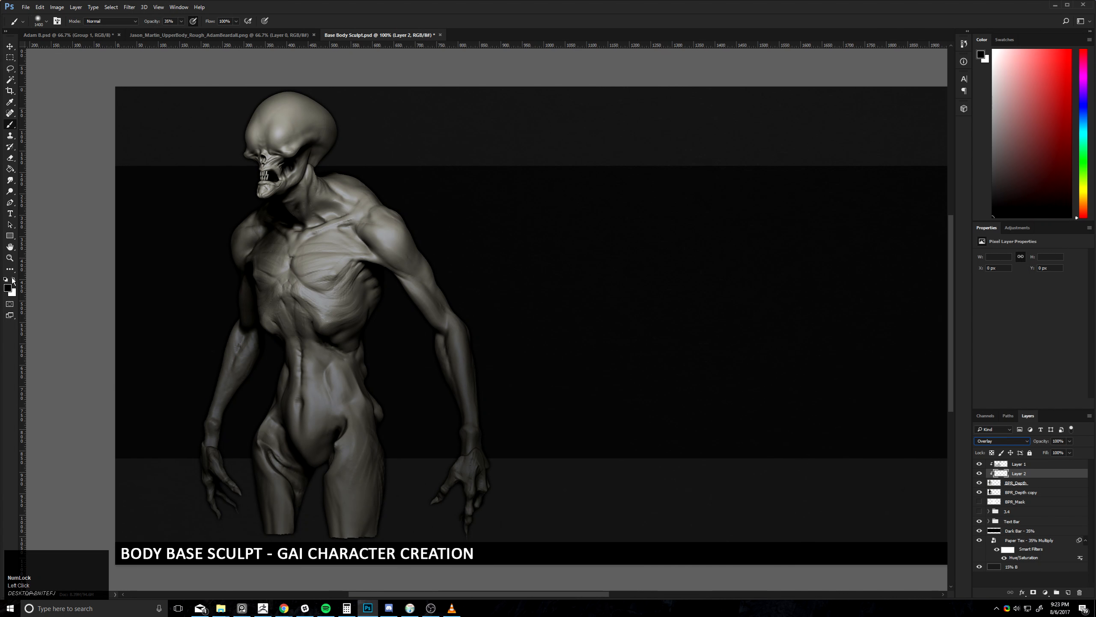
{"action": "key", "text": "x"}
- Try brightening the creature's head and torso with large white brush strokes and undo them
{"action": "left_click", "coordinate": [324, 245]}
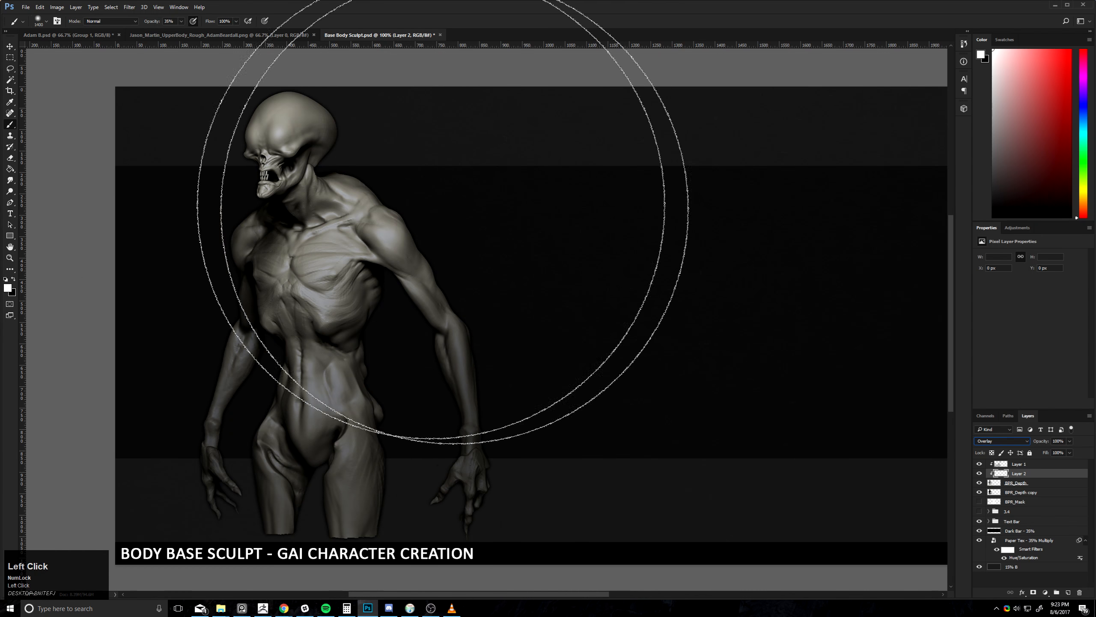
{"action": "left_click", "coordinate": [347, 172]}
{"action": "key", "text": "ctrl+z"}
{"action": "key", "text": "ctrl+z"}
{"action": "left_click", "coordinate": [338, 316]}
{"action": "left_click", "coordinate": [349, 370]}
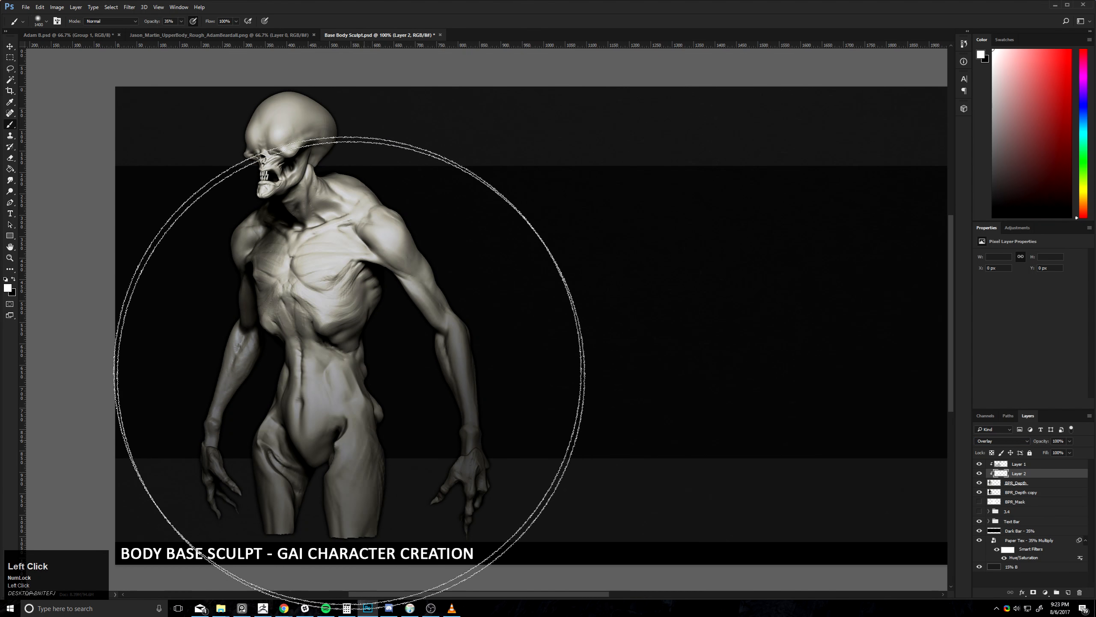
{"action": "key", "text": "ctrl+alt+z"}
{"action": "key", "text": "ctrl+alt+z"}
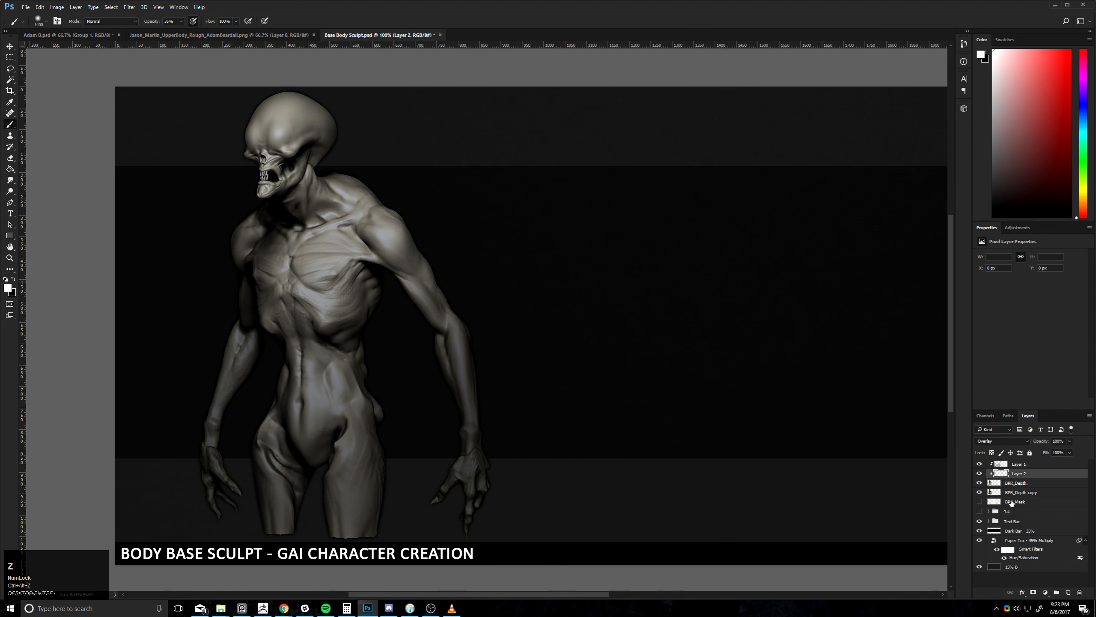
{"action": "left_click", "coordinate": [482, 335]}
- Move Layer 2 above Layer 1 and brush soft white highlights over the head and chest at 19% brush opacity
{"action": "left_click_drag", "start_coordinate": [180, 23], "coordinate": [169, 29]}
{"action": "left_click_drag", "start_coordinate": [998, 473], "coordinate": [999, 467]}
{"action": "left_click", "coordinate": [338, 263]}
{"action": "left_click", "coordinate": [367, 315]}
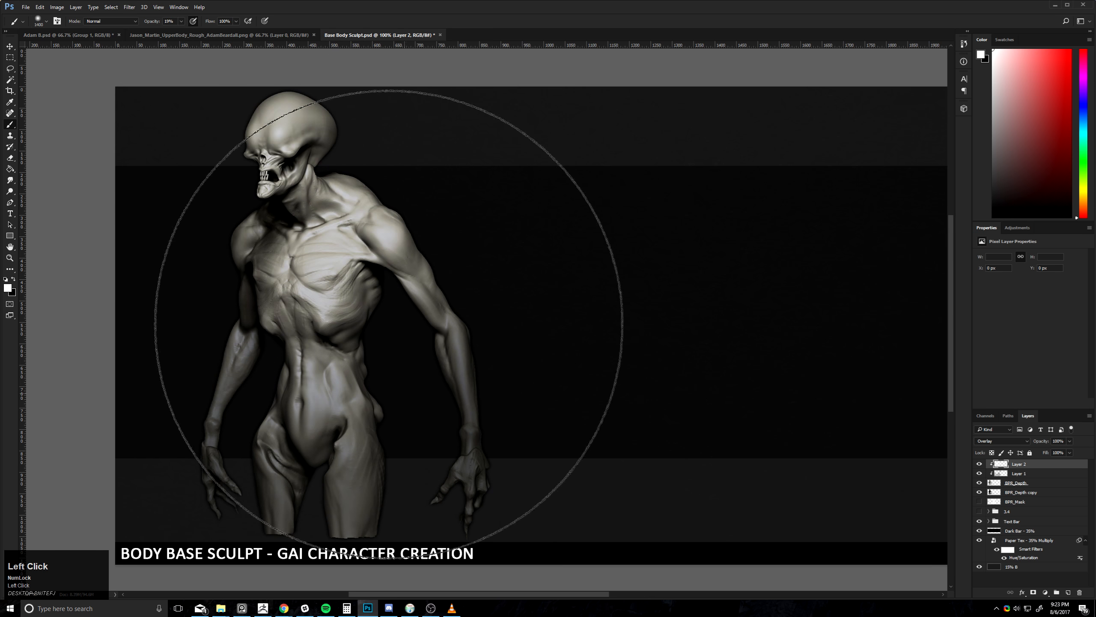
{"action": "key", "text": "bracketleft"}
{"action": "key", "text": "bracketleft"}
{"action": "key", "text": "bracketleft"}
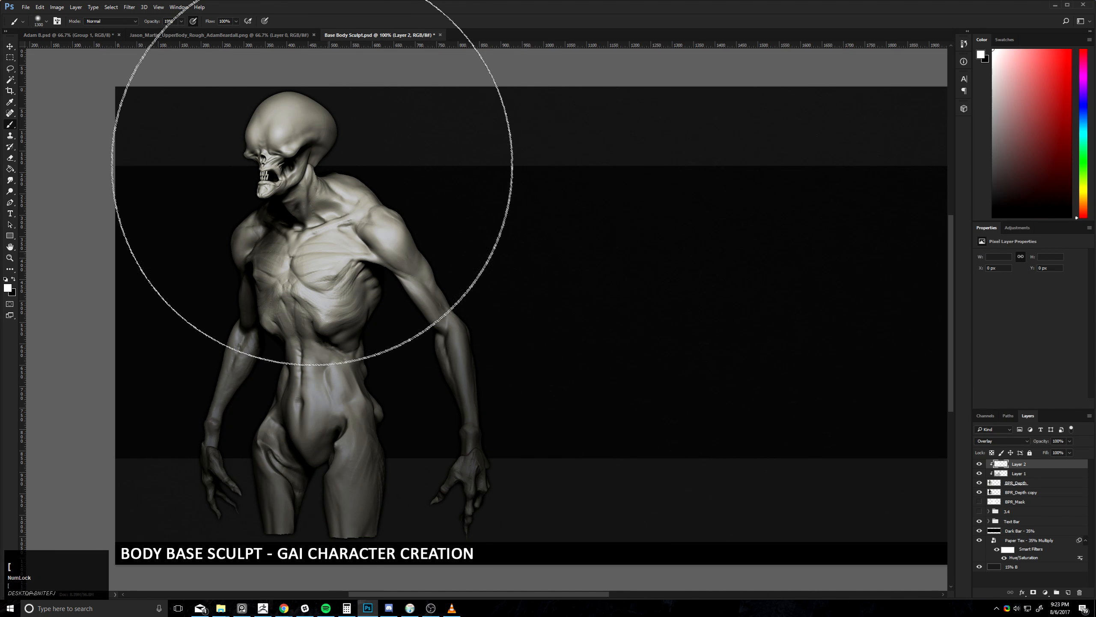
{"action": "key", "text": "ctrl+z"}
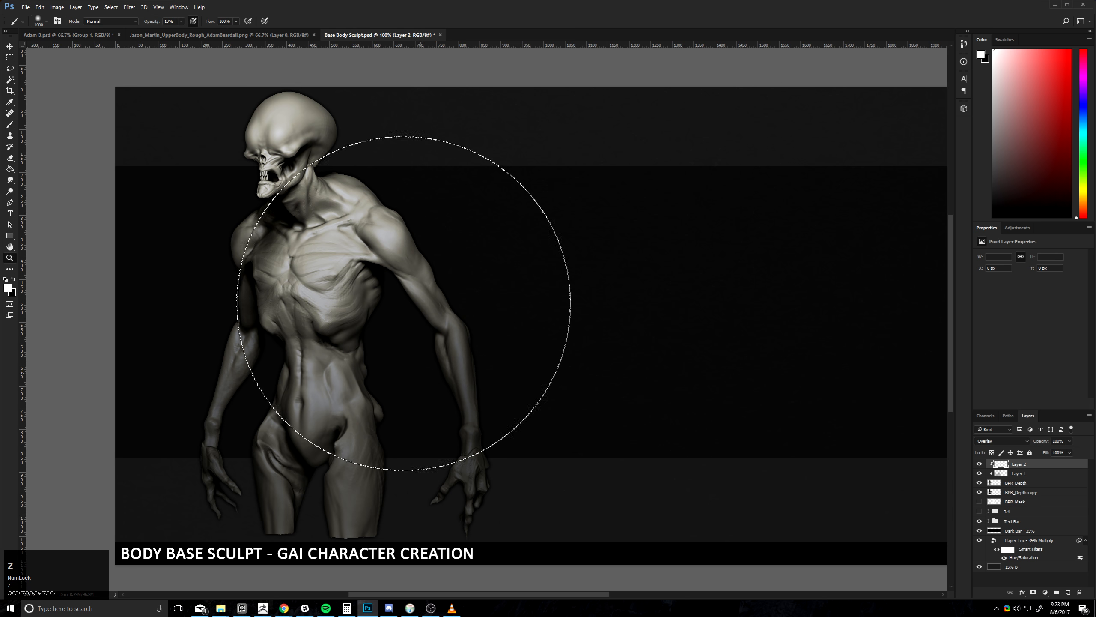
- Reduce the white brush to 300 px and brighten the creature's abdomen and pelvis on Layer 2
{"action": "key", "text": "z"}
{"action": "left_click", "coordinate": [391, 312], "text": "alt"}
{"action": "left_click", "coordinate": [391, 312], "text": "alt"}
{"action": "key", "text": "b"}
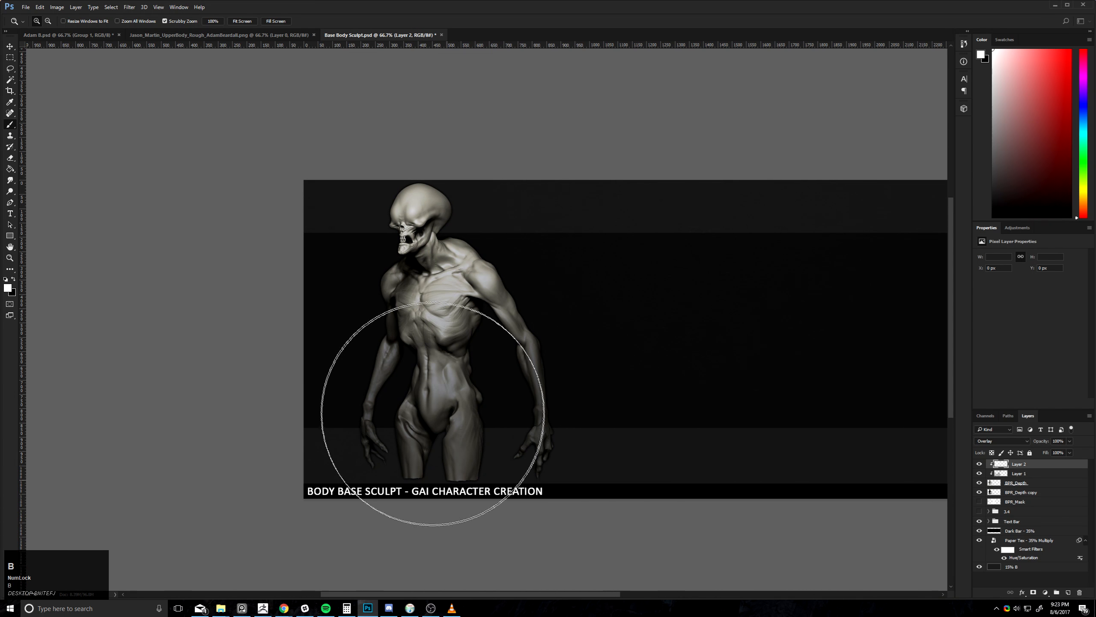
{"action": "left_click", "coordinate": [449, 415]}
{"action": "key", "text": "bracketleft"}
{"action": "key", "text": "bracketleft"}
{"action": "key", "text": "bracketleft"}
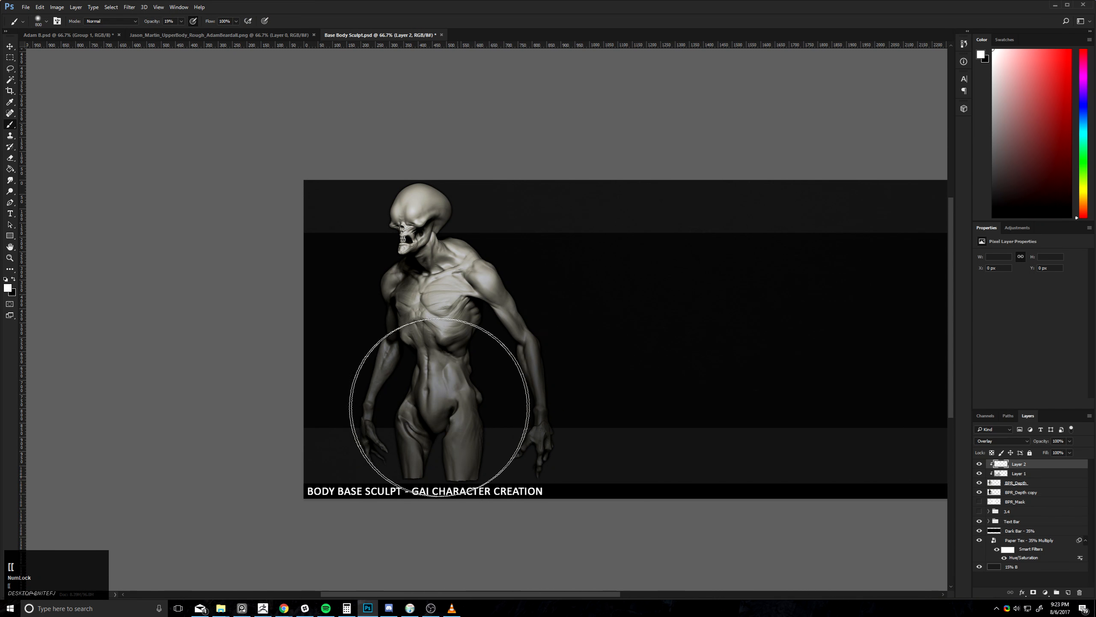
{"action": "key", "text": "bracketleft"}
{"action": "key", "text": "bracketleft"}
{"action": "key", "text": "bracketleft"}
{"action": "key", "text": "bracketleft"}
{"action": "left_click", "coordinate": [445, 388]}
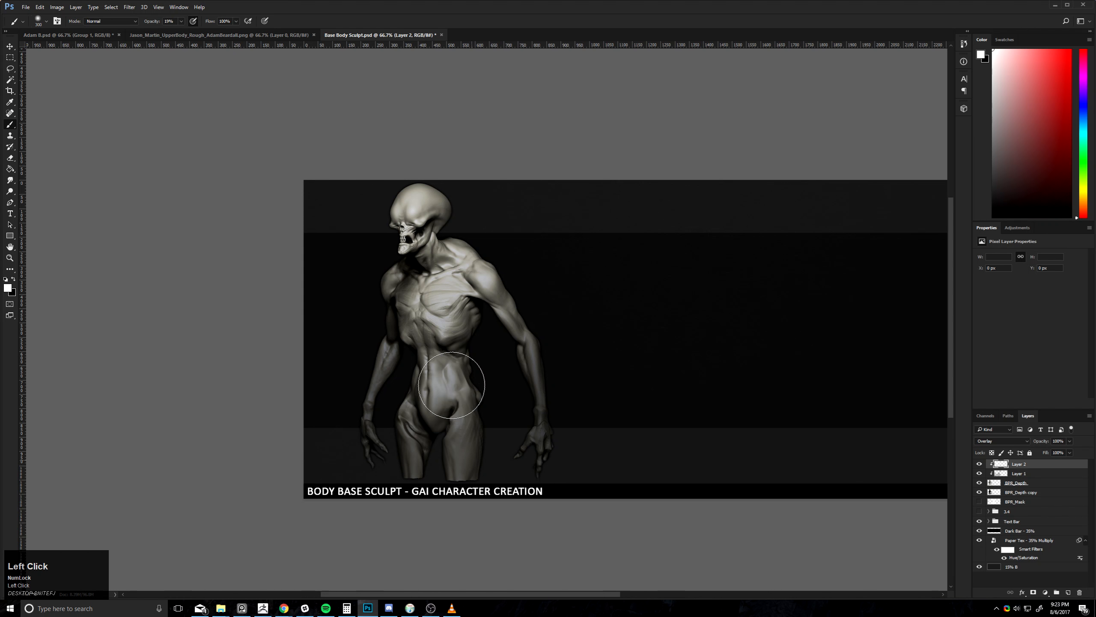
- Brush white highlights down both of the creature's arms on the Overlay layer and check the whole sheet
{"action": "mouse_move", "coordinate": [498, 267]}
{"action": "left_mouse_down"}
{"action": "mouse_move", "coordinate": [534, 311]}
{"action": "mouse_move", "coordinate": [538, 358]}
{"action": "left_mouse_up"}
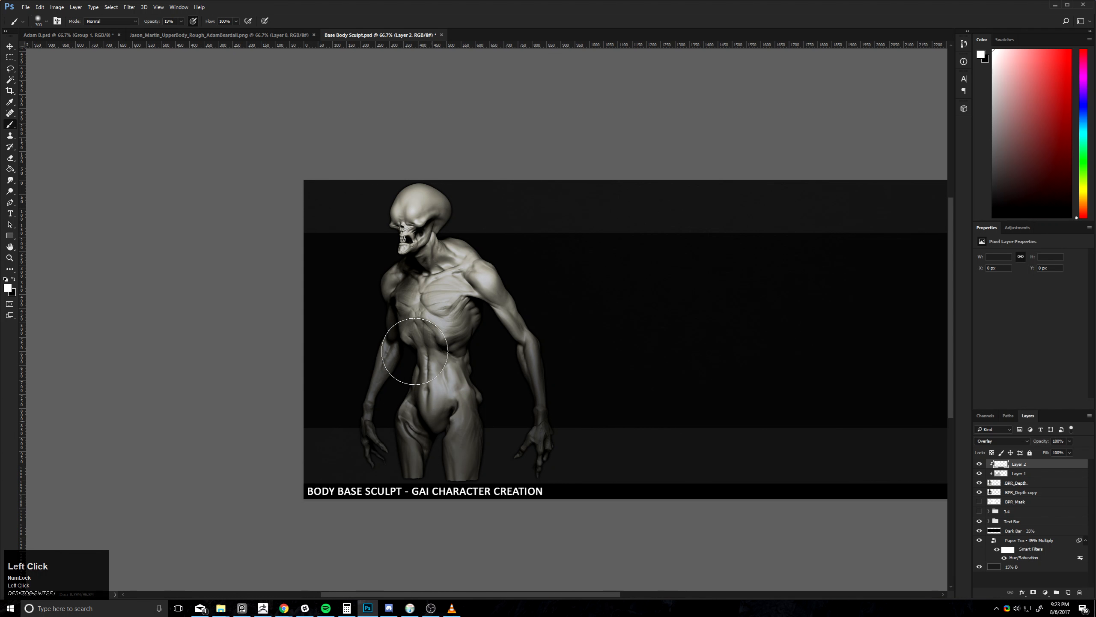
{"action": "left_click_drag", "start_coordinate": [393, 368], "coordinate": [367, 392]}
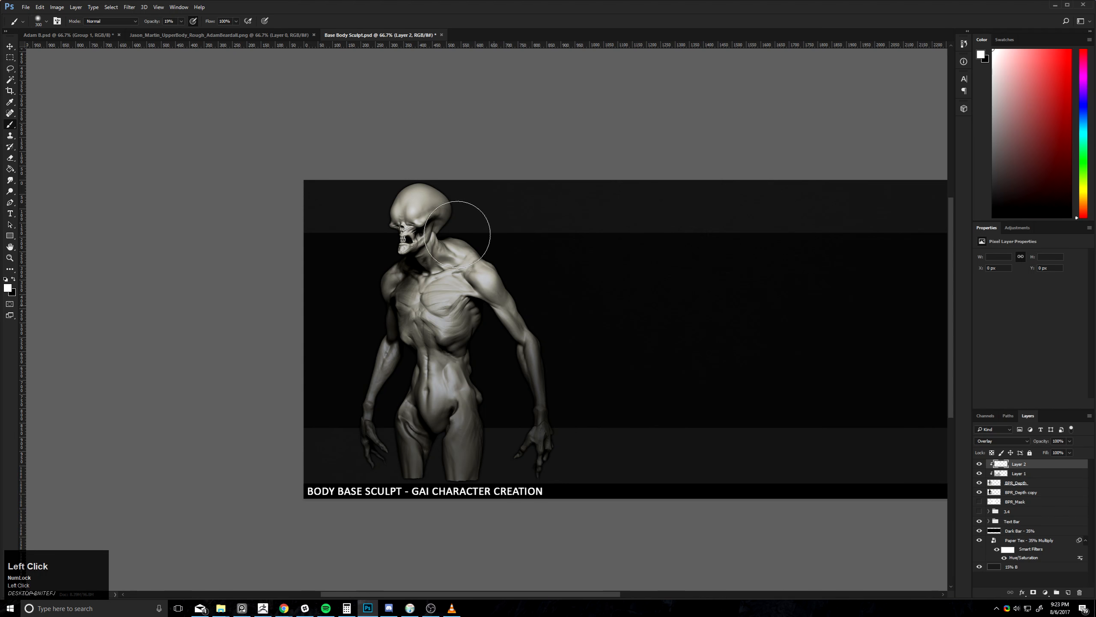
{"action": "left_click_drag", "start_coordinate": [668, 249], "coordinate": [610, 264]}
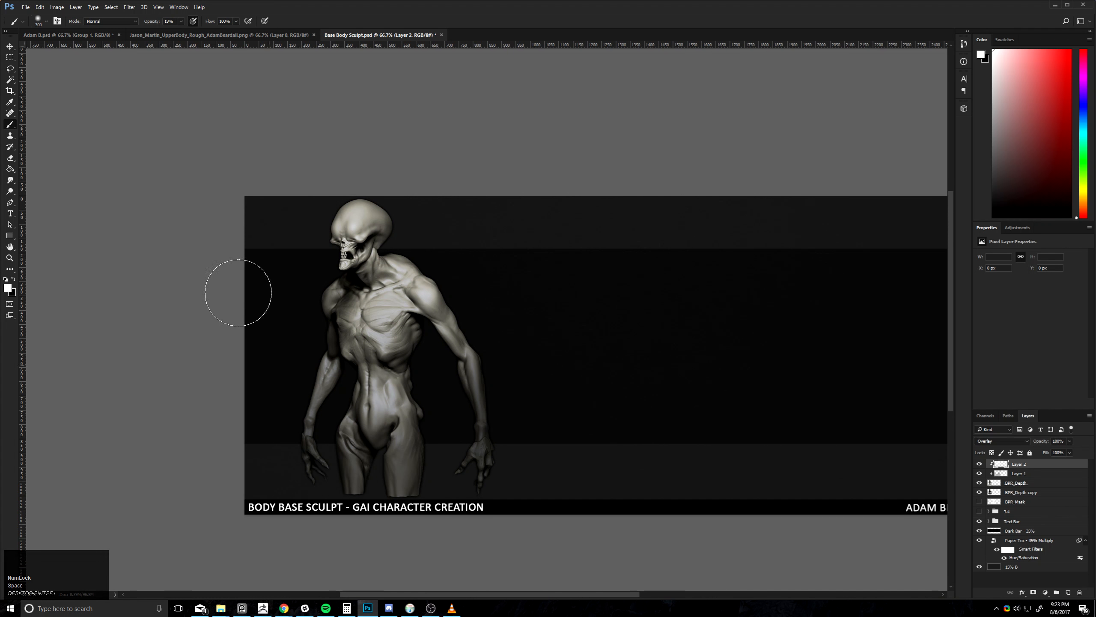
{"action": "left_click_drag", "start_coordinate": [536, 301], "coordinate": [465, 299]}
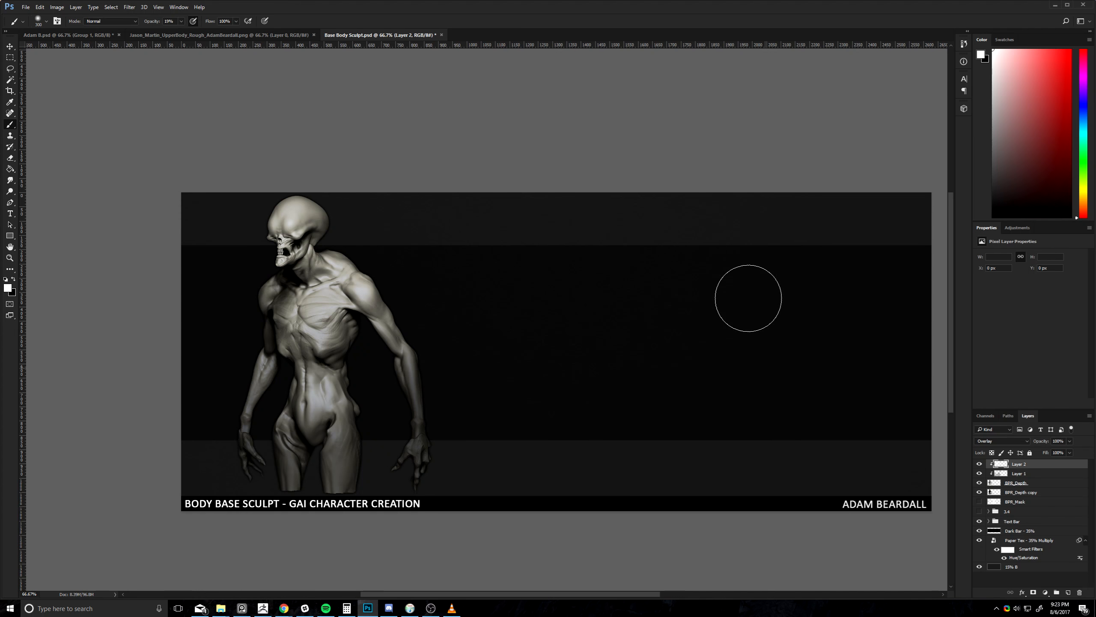
{"action": "right_click", "coordinate": [345, 323]}
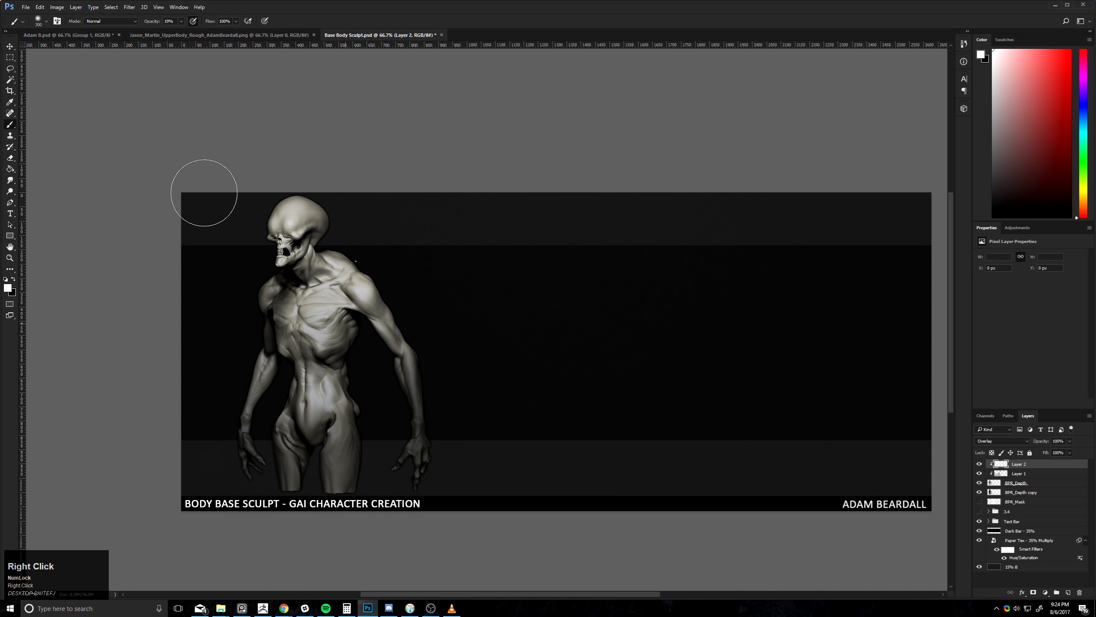
- Save the sheet as the Photoshop file Base Body Sculpt in the Pictures > Tutorial Renders folder with Maximize Compatibility on
{"action": "left_click", "coordinate": [26, 7]}
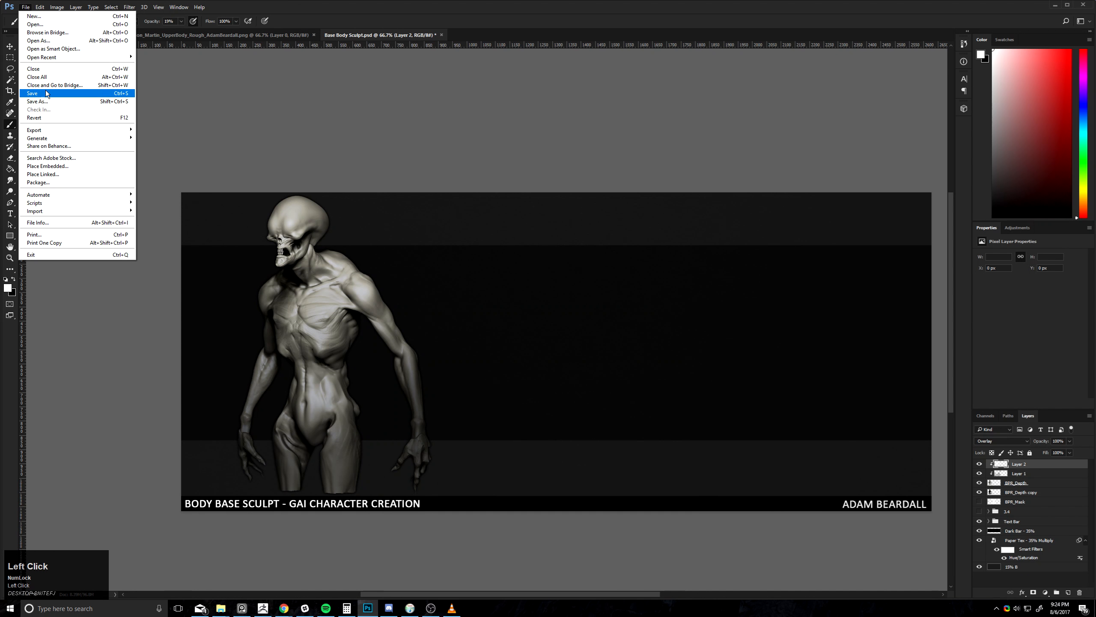
{"action": "left_click", "coordinate": [44, 101]}
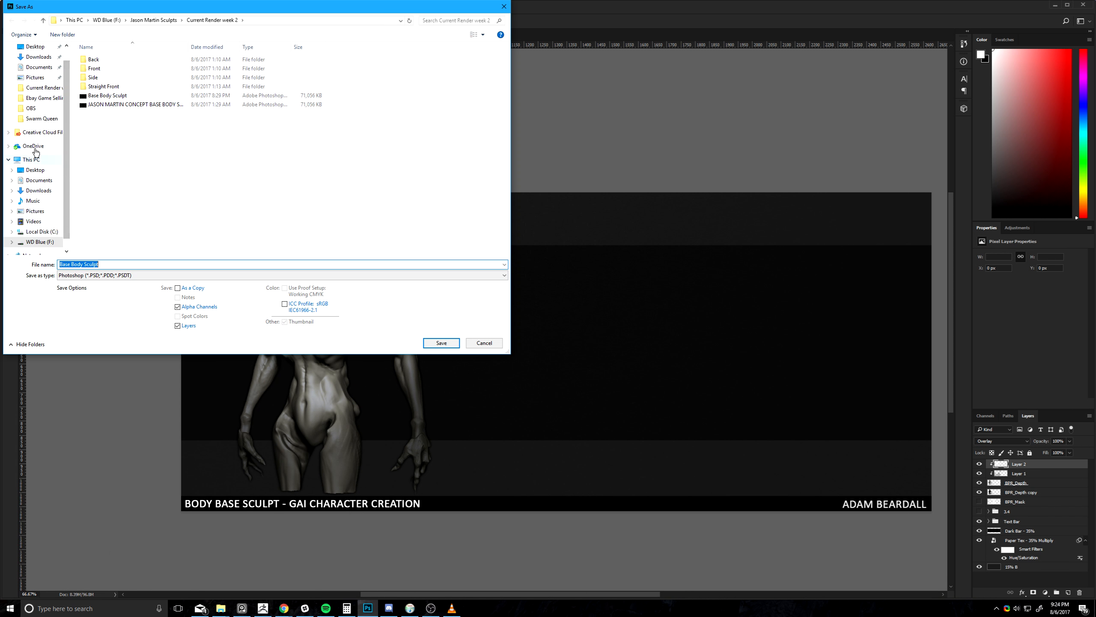
{"action": "left_click", "coordinate": [34, 78]}
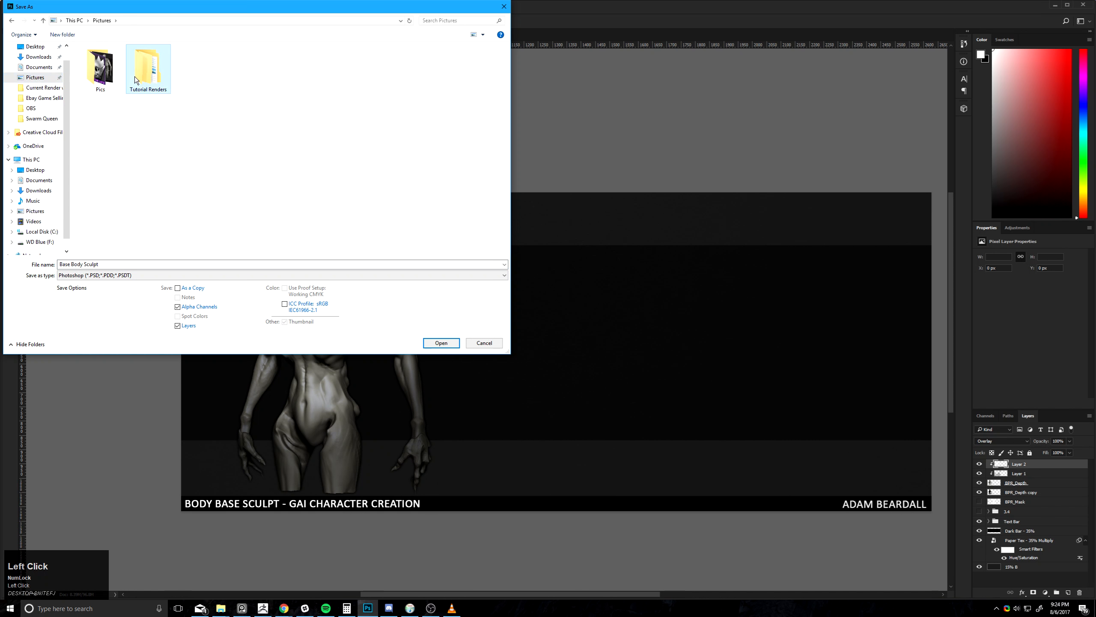
{"action": "left_click", "coordinate": [114, 264]}
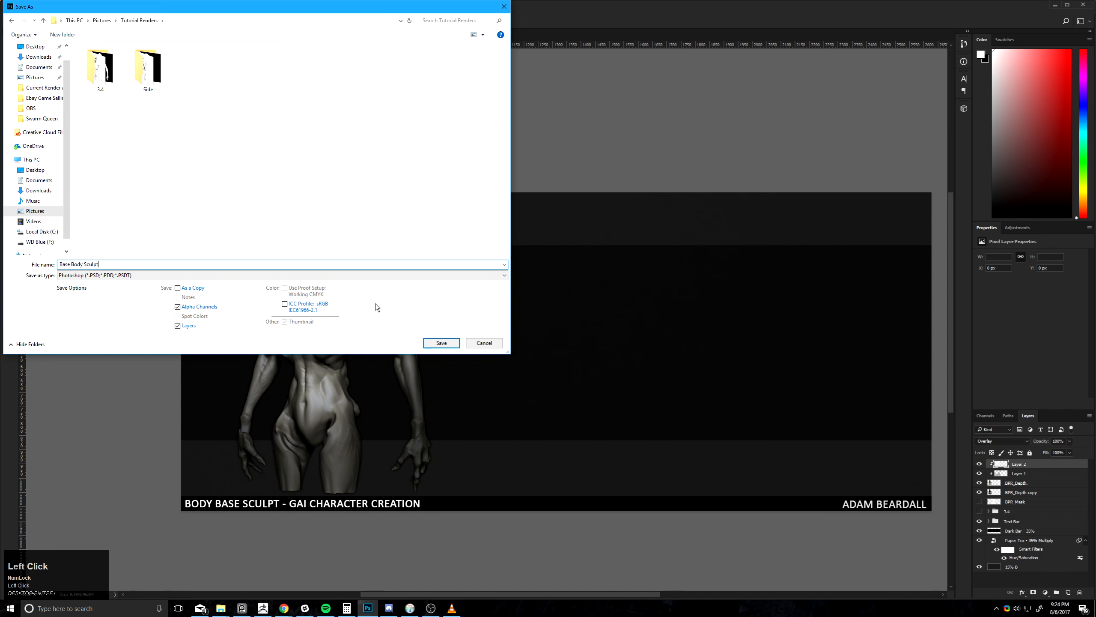
{"action": "left_click", "coordinate": [432, 346]}
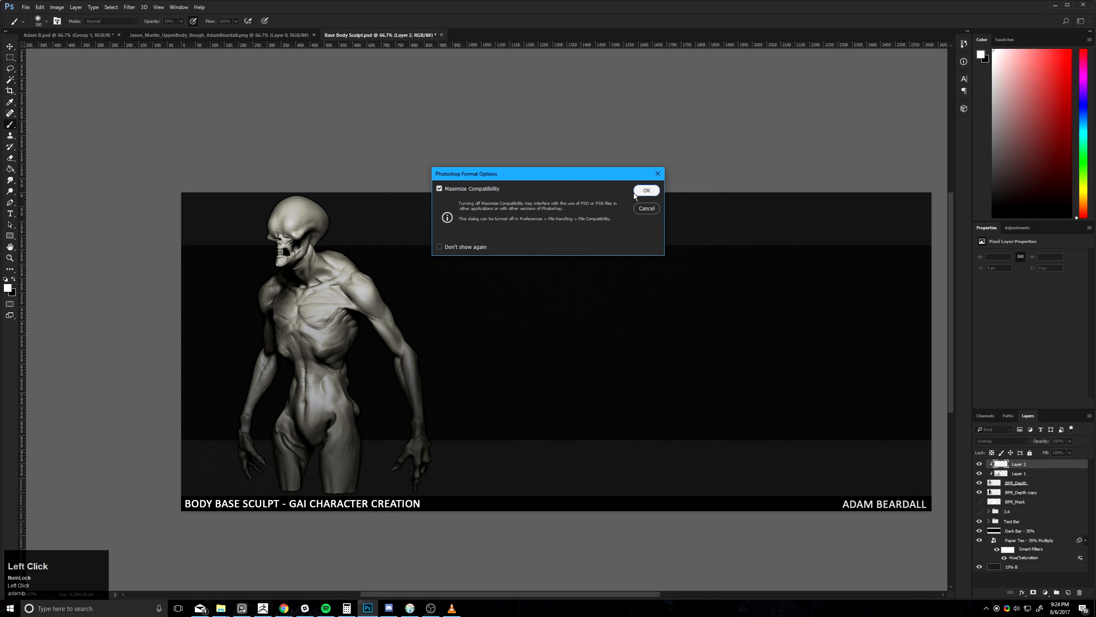
{"action": "left_click", "coordinate": [635, 193]}
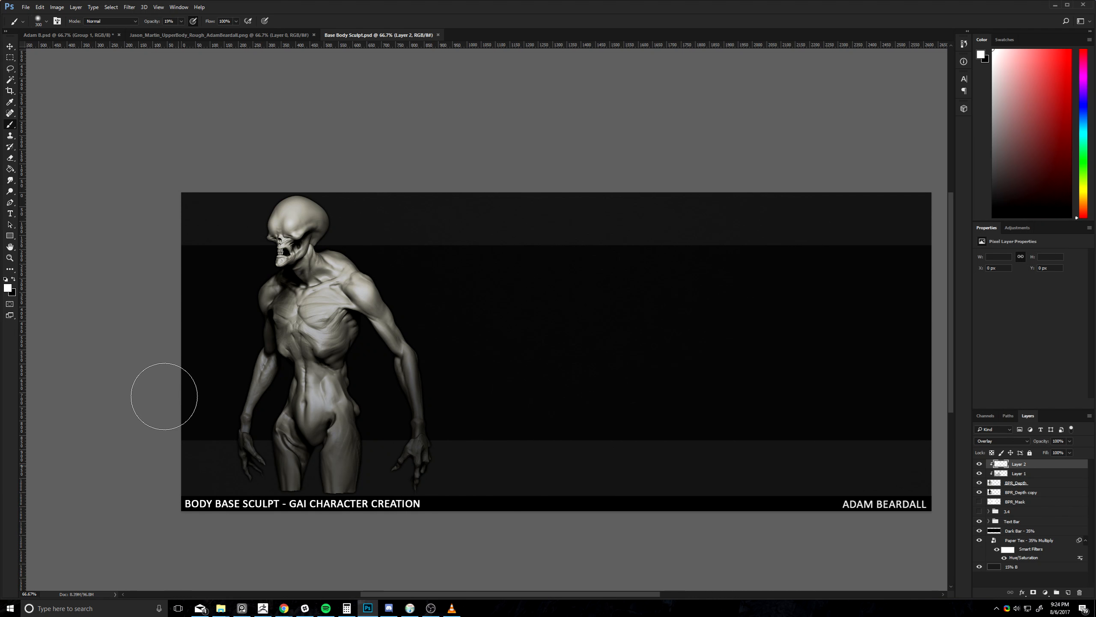
- Try desaturating the BPR_Depth layer with a Hue/Saturation adjustment at saturation -100
{"action": "left_click", "coordinate": [1006, 492], "text": "shift"}
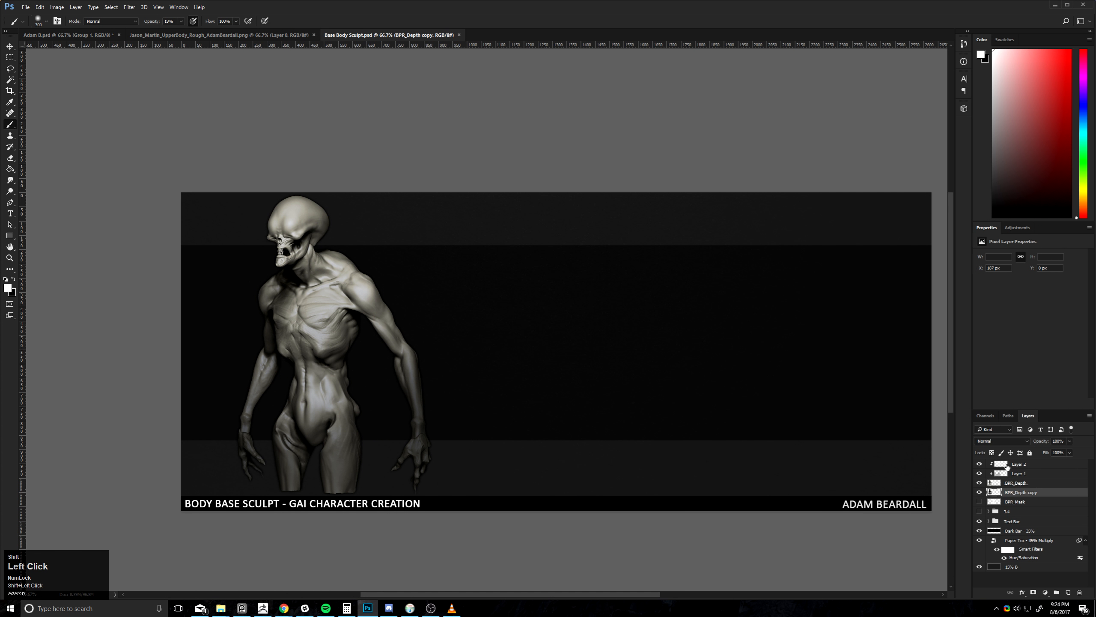
{"action": "left_click", "coordinate": [995, 483]}
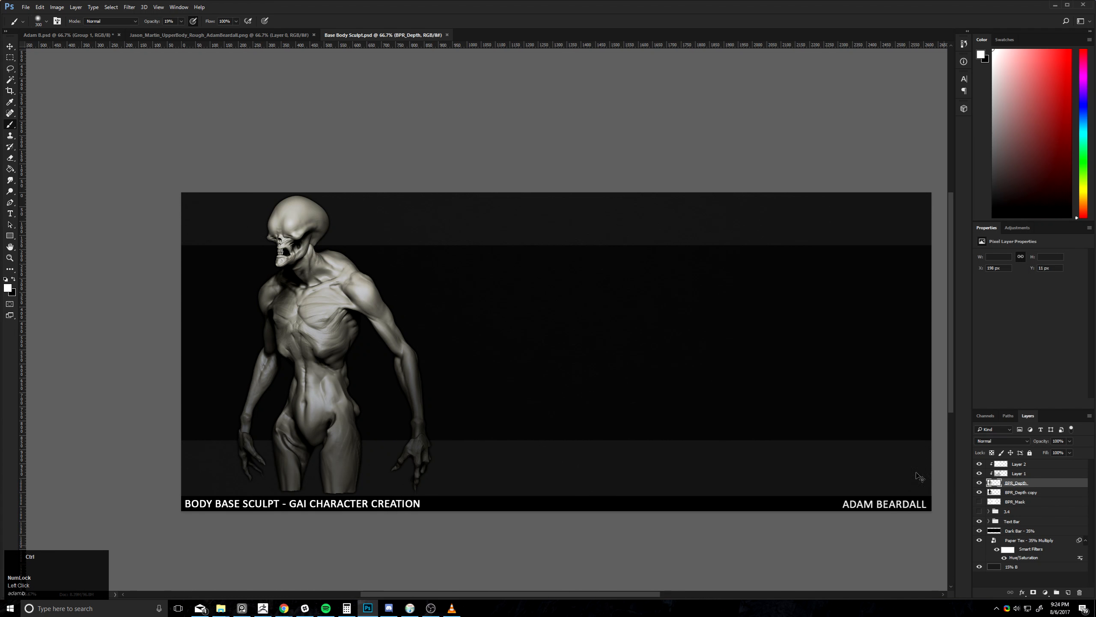
{"action": "key", "text": "ctrl+u"}
{"action": "left_click_drag", "start_coordinate": [854, 360], "coordinate": [747, 356]}
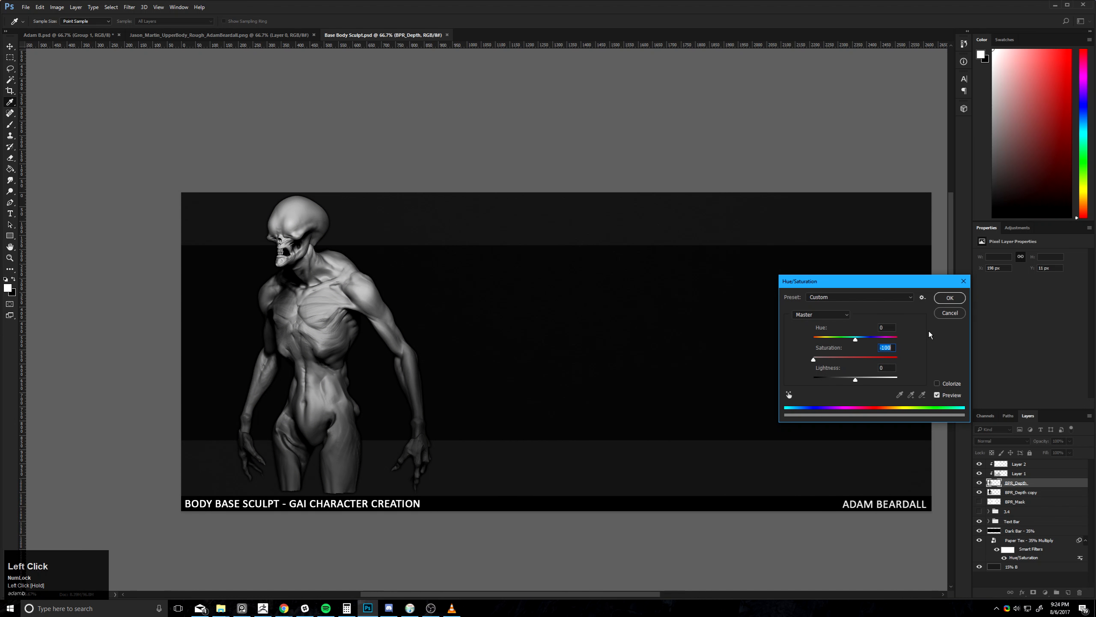
{"action": "left_click", "coordinate": [948, 311]}
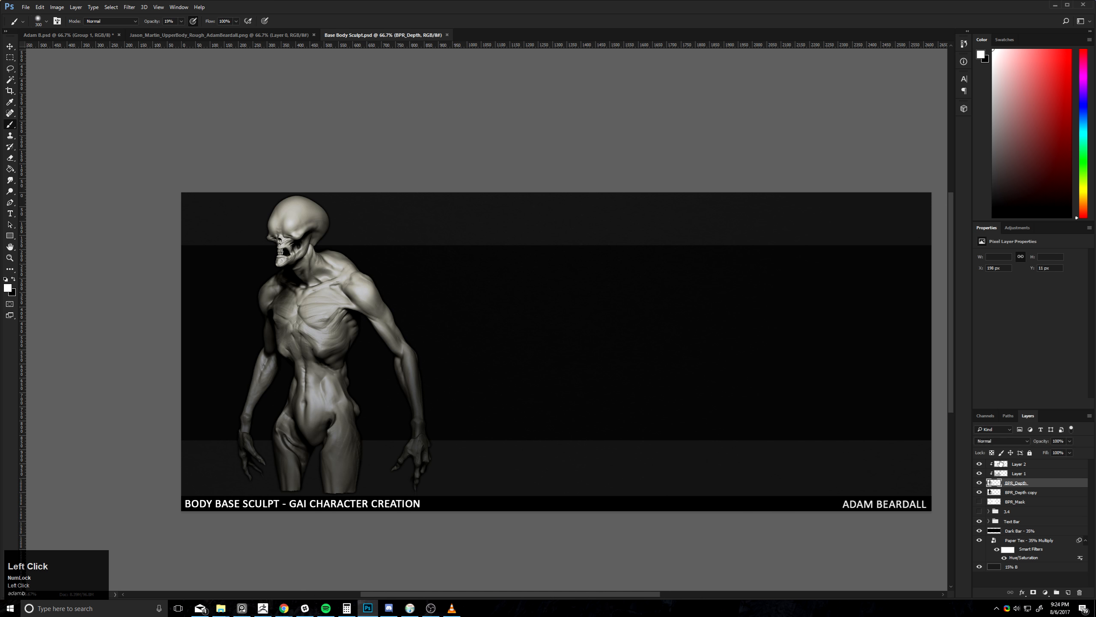
- Add a new layer above Layer 2 and fill it with black
{"action": "left_click", "coordinate": [1018, 463]}
{"action": "left_click", "coordinate": [1069, 594]}
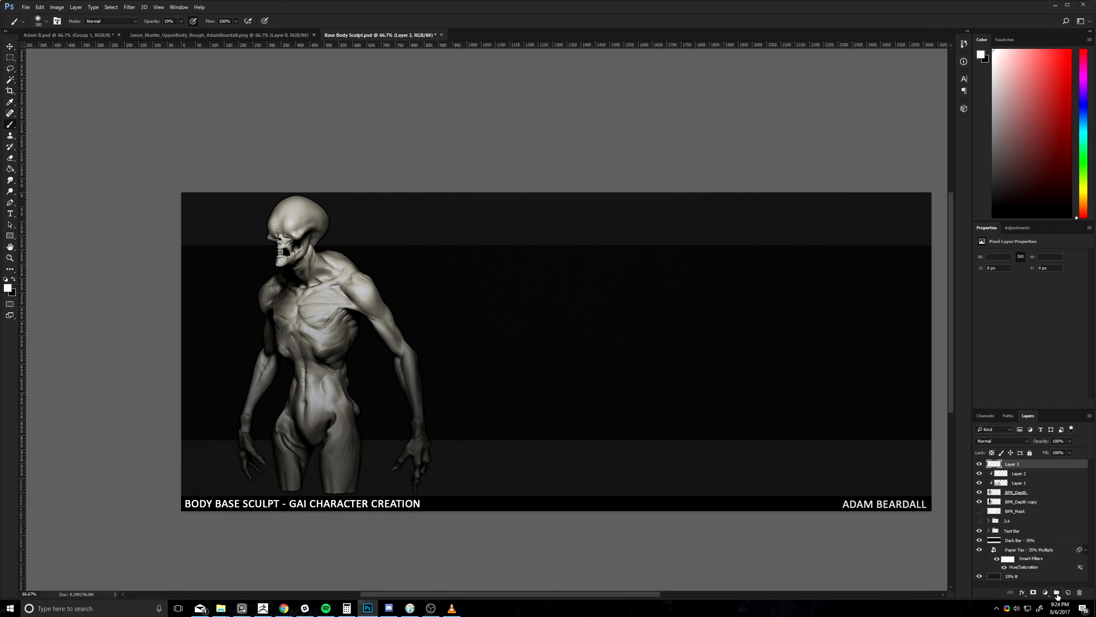
{"action": "key", "text": "b"}
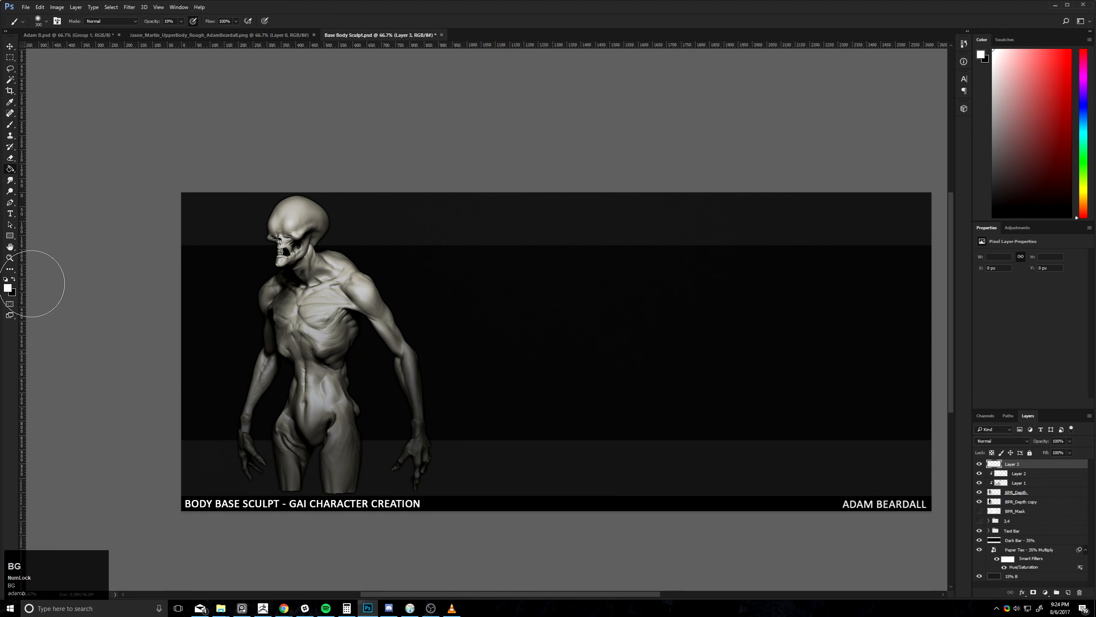
{"action": "key", "text": "g"}
{"action": "left_click", "coordinate": [12, 279]}
{"action": "left_click", "coordinate": [406, 267]}
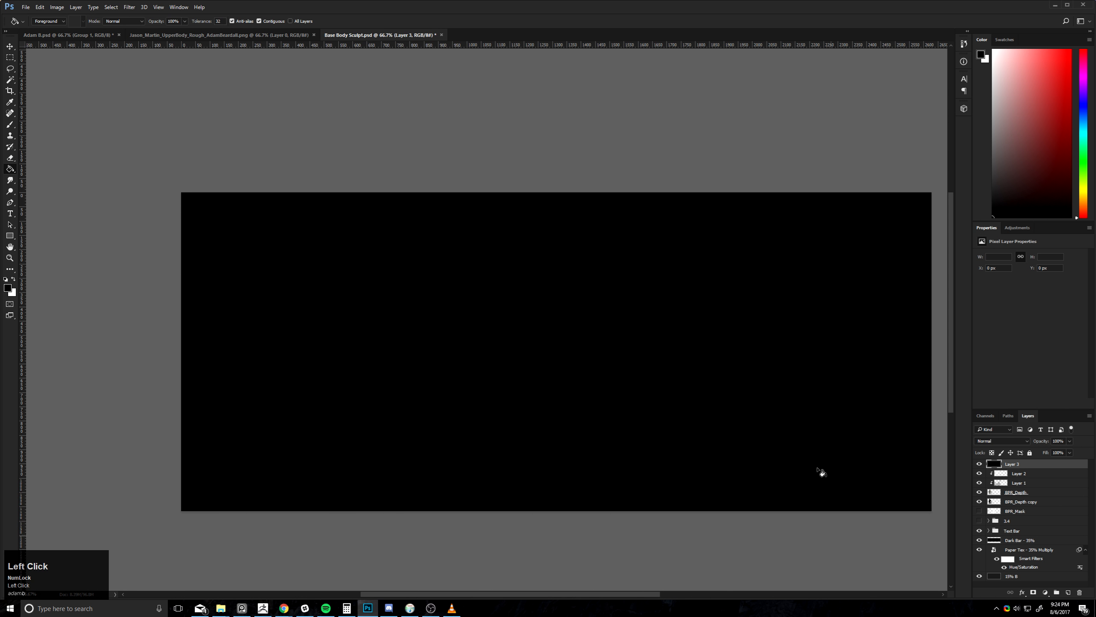
- Set the black-filled layer's blend mode to Color and hide the layer
{"action": "left_click", "coordinate": [1002, 441]}
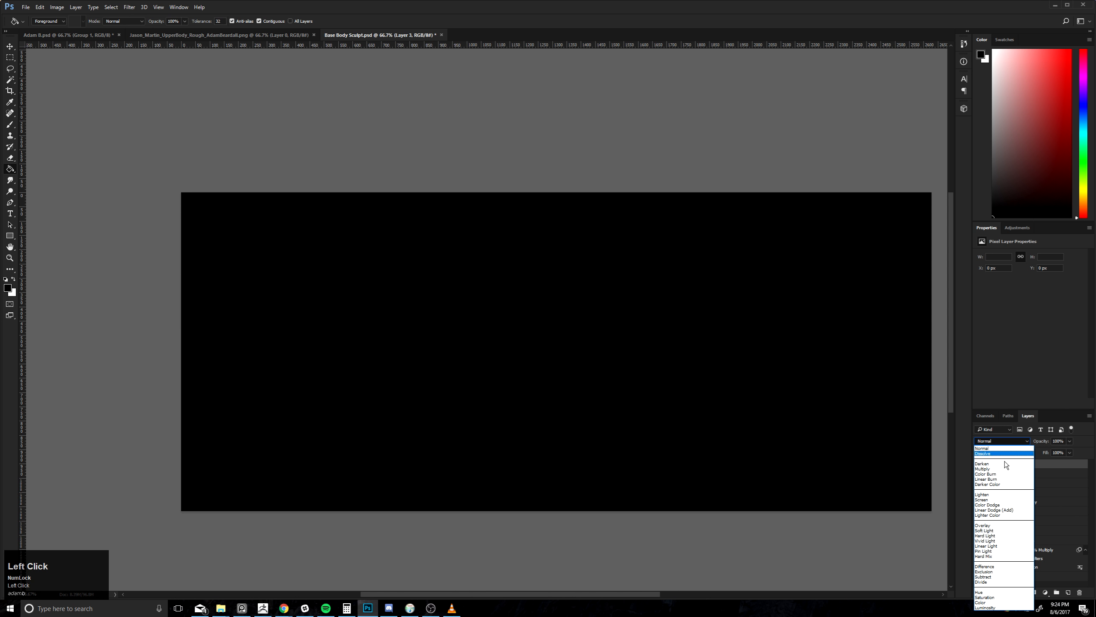
{"action": "left_click", "coordinate": [986, 602]}
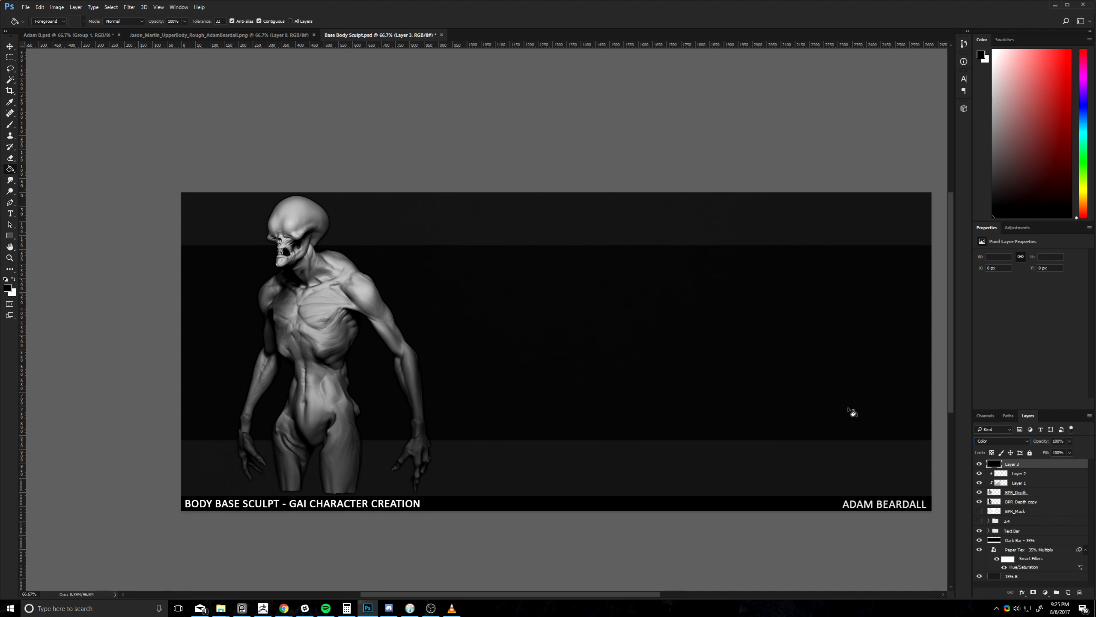
{"action": "left_click", "coordinate": [979, 464]}
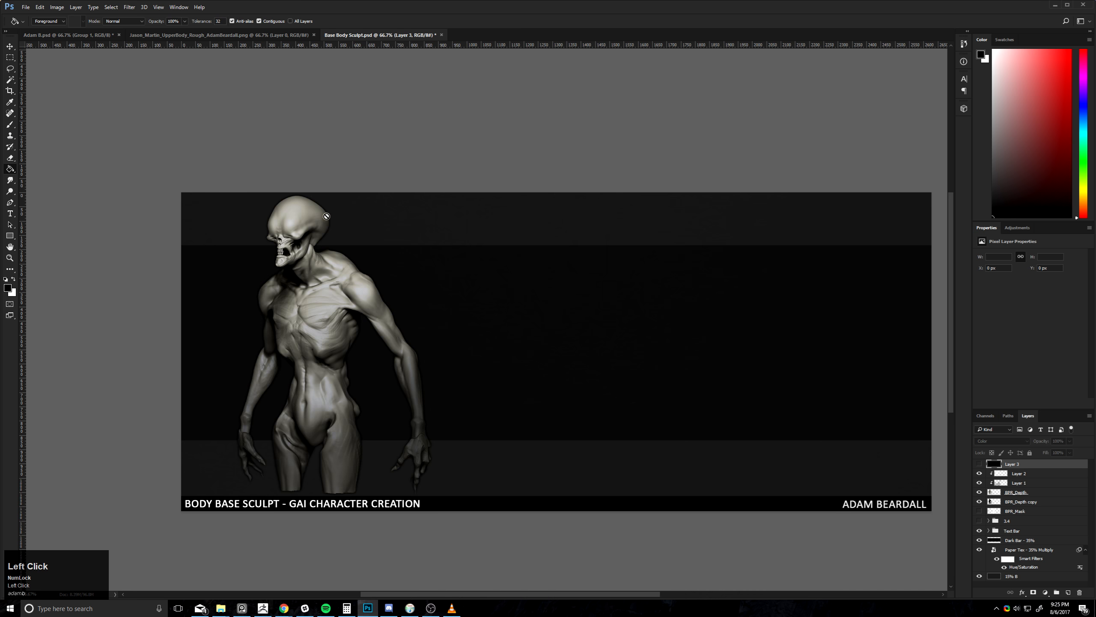
{"action": "left_click", "coordinate": [36, 5]}
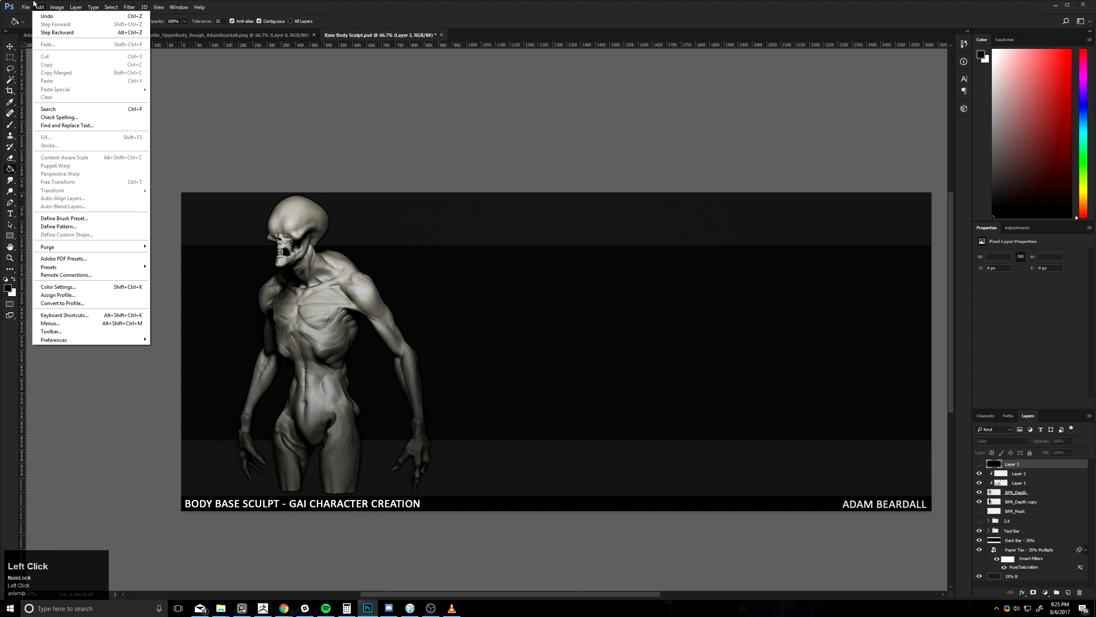
{"action": "mouse_move", "coordinate": [26, 7]}
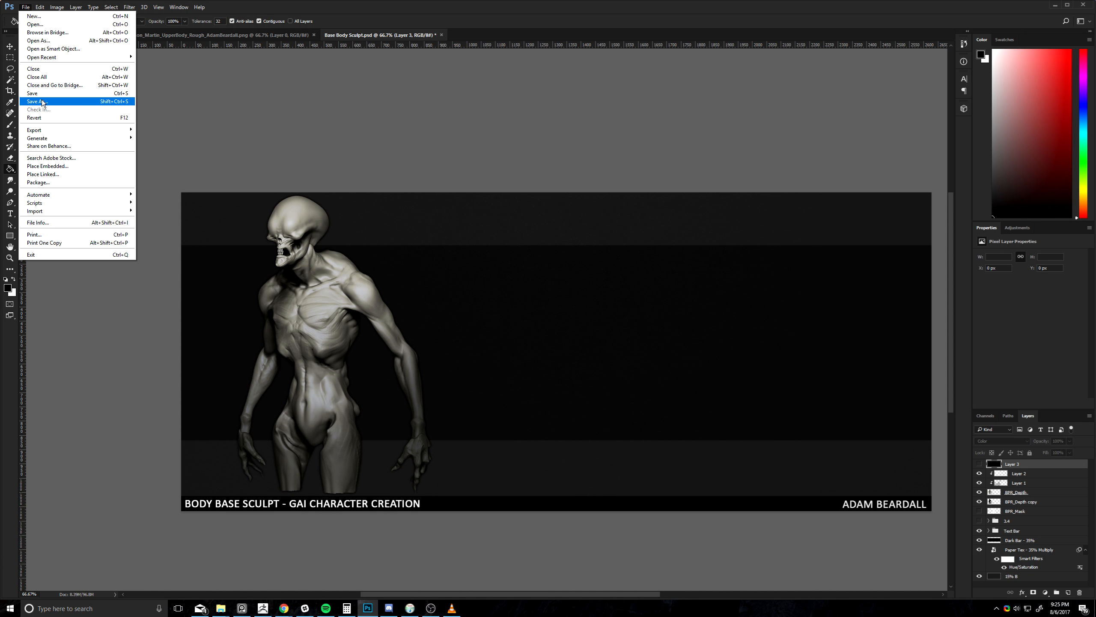
{"action": "left_click", "coordinate": [62, 130]}
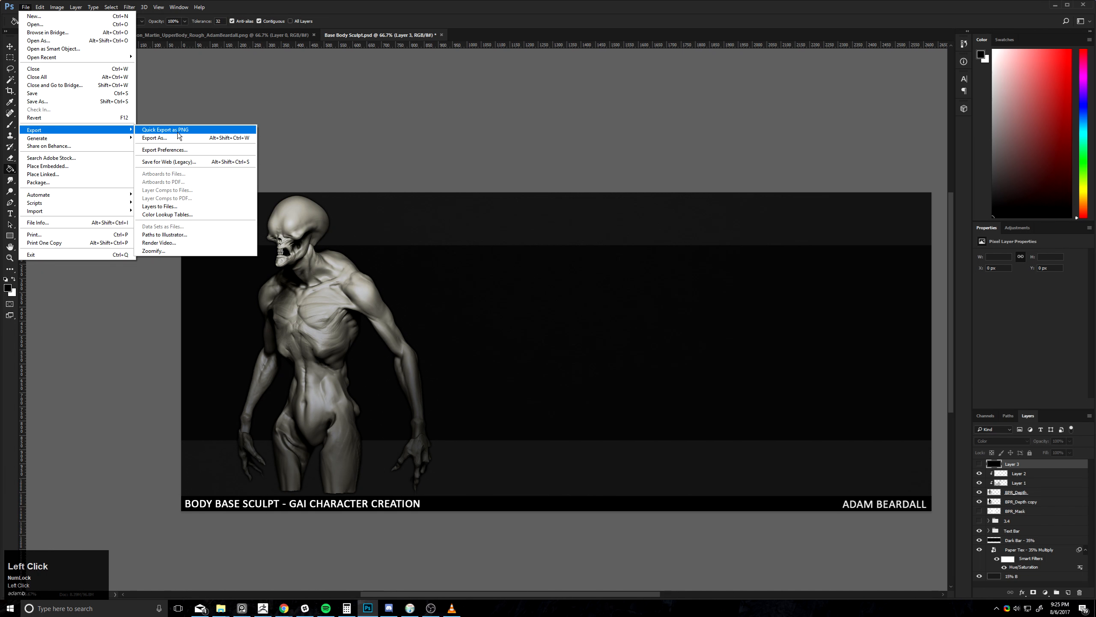
{"action": "left_click", "coordinate": [178, 131]}
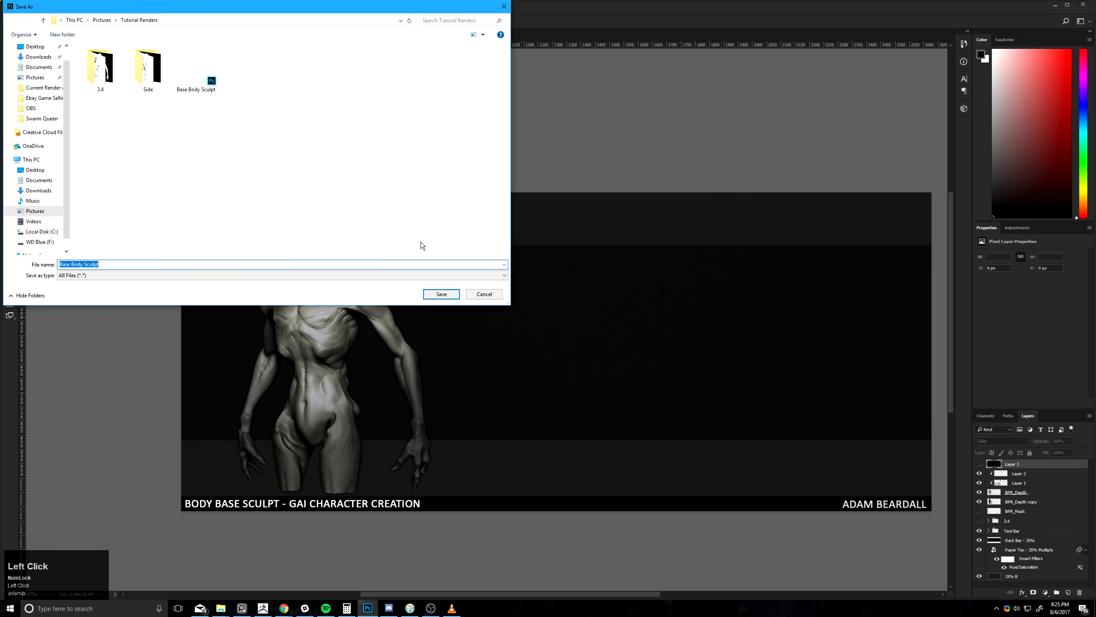
{"action": "key", "text": "Escape"}
- Start a Save for Web export in JPEG format and inspect the preview down to the creature's legs and the title bar
{"action": "left_click", "coordinate": [25, 6]}
{"action": "mouse_move", "coordinate": [69, 130]}
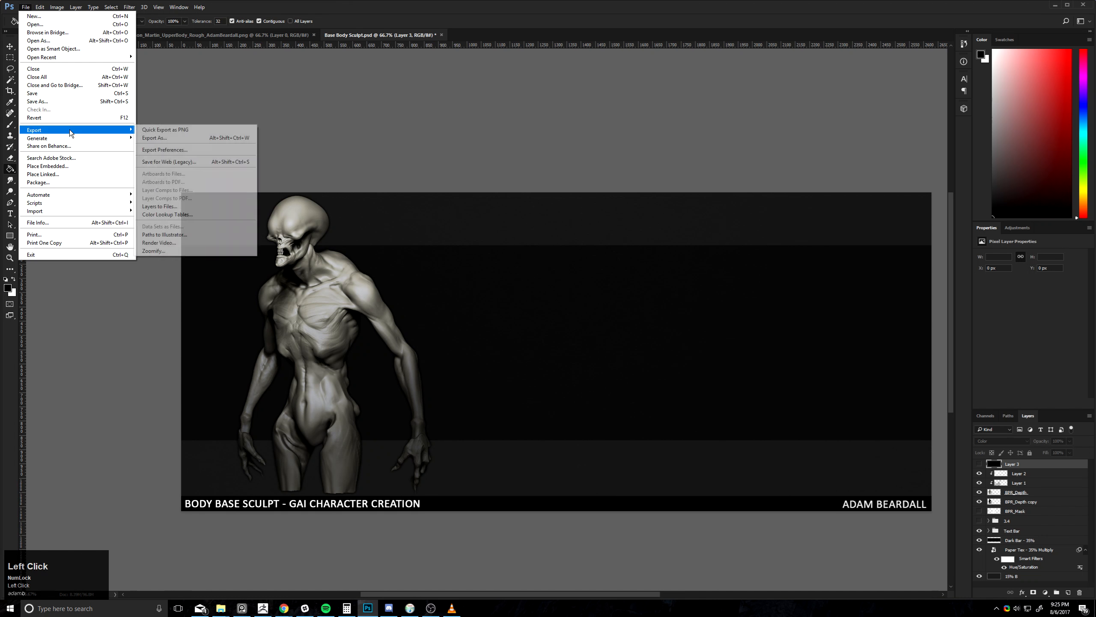
{"action": "left_click", "coordinate": [165, 162]}
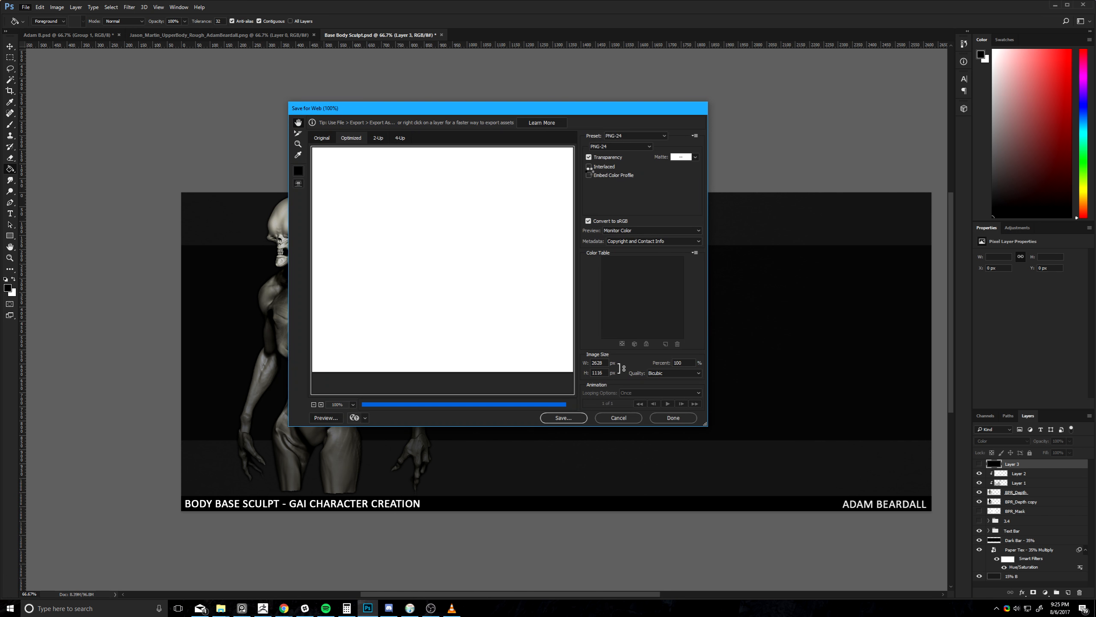
{"action": "left_click", "coordinate": [621, 146]}
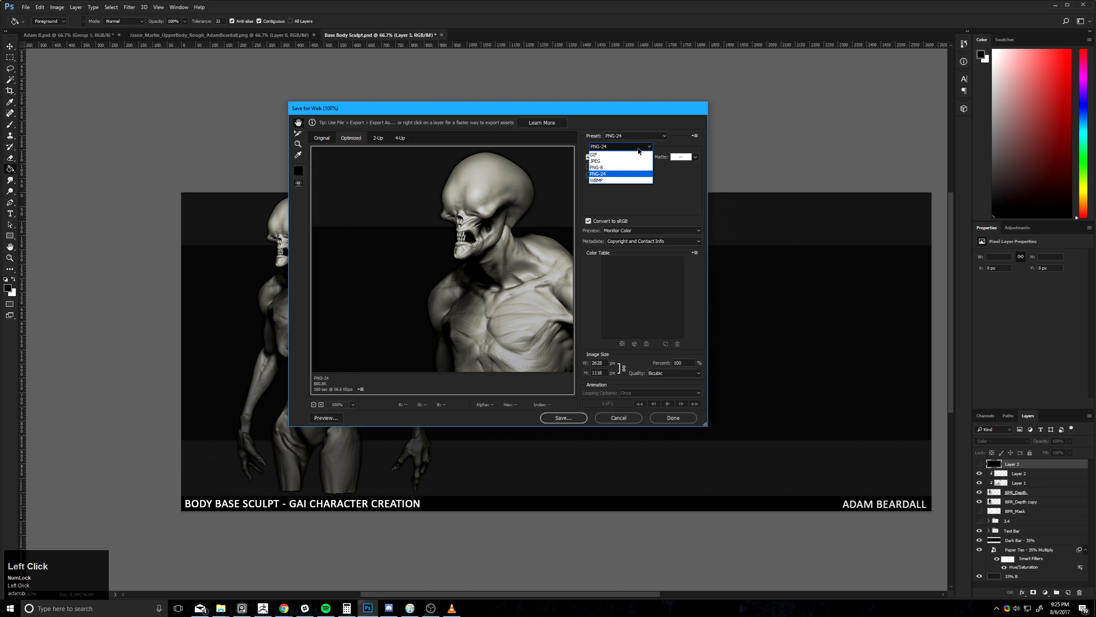
{"action": "left_click", "coordinate": [617, 161]}
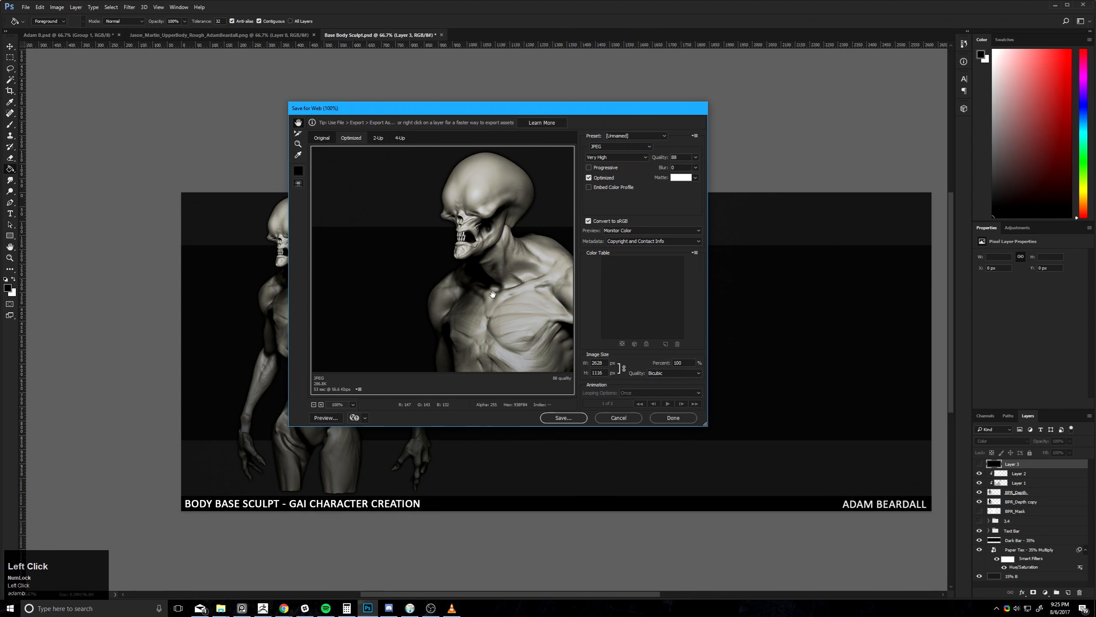
{"action": "left_click_drag", "start_coordinate": [492, 295], "coordinate": [560, 319]}
{"action": "left_click_drag", "start_coordinate": [405, 230], "coordinate": [422, 254]}
{"action": "left_click_drag", "start_coordinate": [483, 278], "coordinate": [600, 61]}
{"action": "left_click_drag", "start_coordinate": [448, 285], "coordinate": [544, 147]}
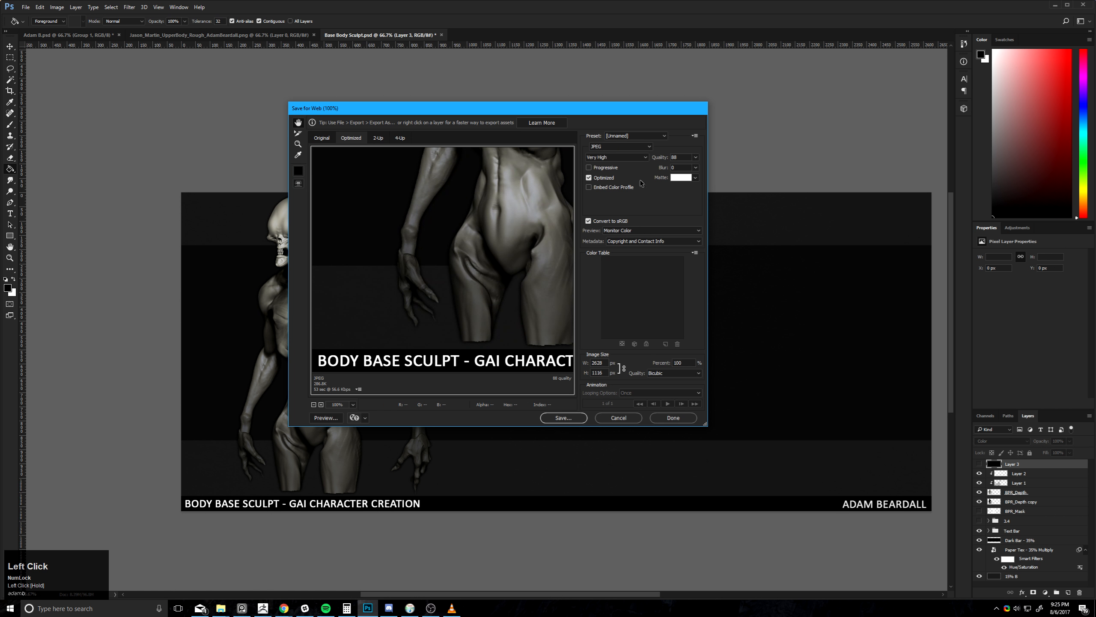
- Try lowering the JPEG quality to 43 and inspect the creature's head in the preview
{"action": "left_click", "coordinate": [696, 158]}
{"action": "left_click_drag", "start_coordinate": [675, 169], "coordinate": [671, 169]}
{"action": "left_click_drag", "start_coordinate": [402, 212], "coordinate": [471, 395]}
{"action": "left_click_drag", "start_coordinate": [458, 245], "coordinate": [573, 368]}
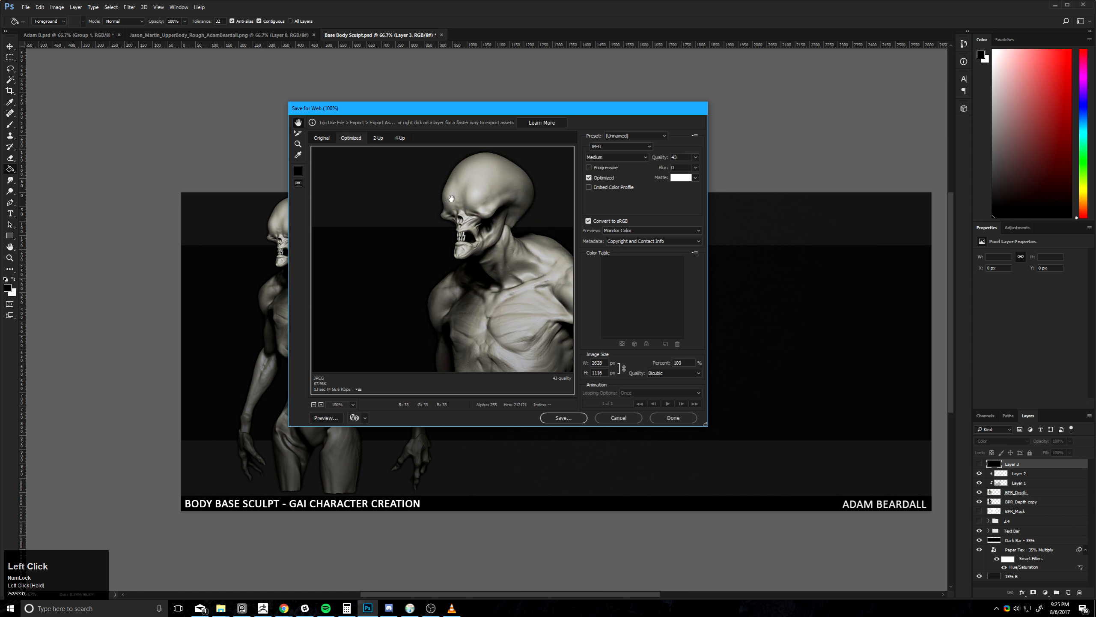
- Set the JPEG export quality to 90 and check the estimated file size
{"action": "left_click", "coordinate": [675, 158]}
{"action": "type", "text": "90"}
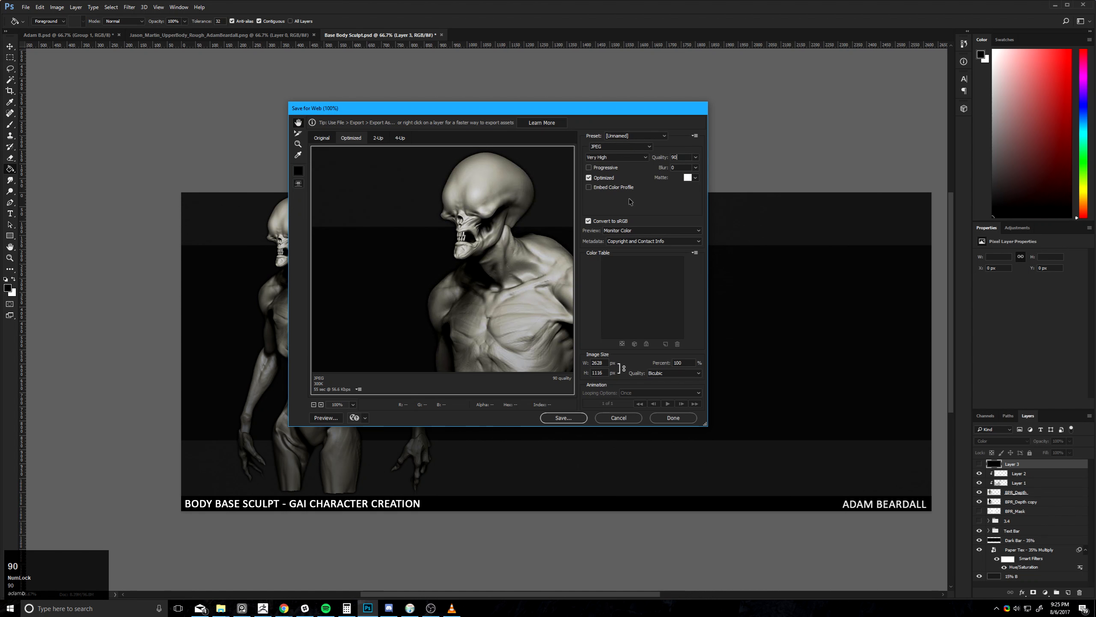
{"action": "key", "text": "Return"}
{"action": "left_click", "coordinate": [320, 382]}
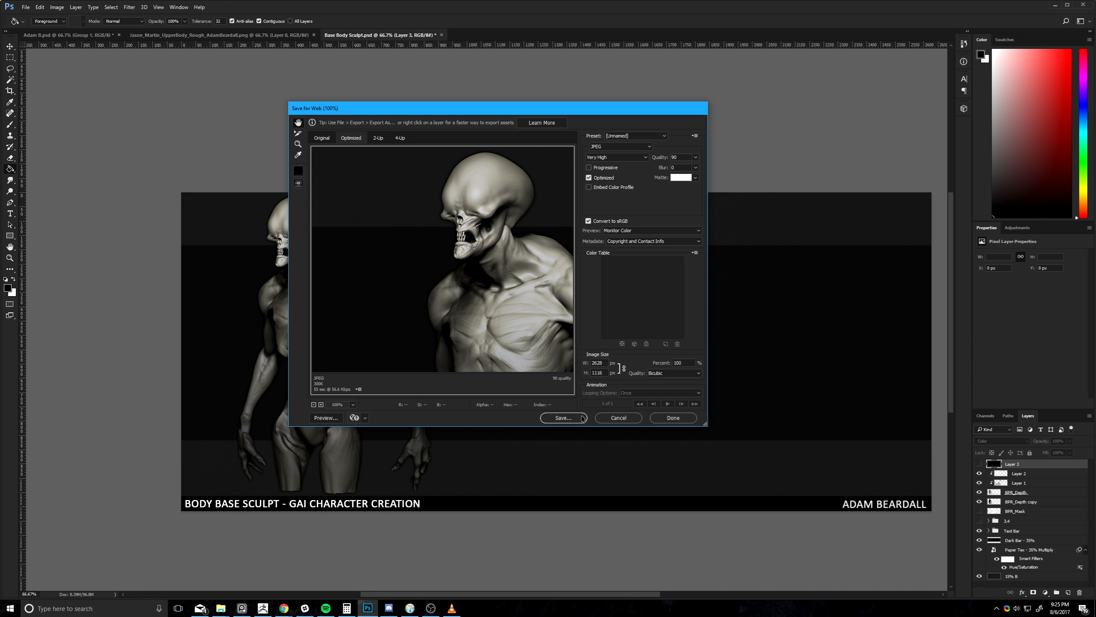
- Save the optimized image as Base-Body-Sculpt.jpg in the Pictures > Tutorial Renders folder
{"action": "left_click", "coordinate": [554, 418]}
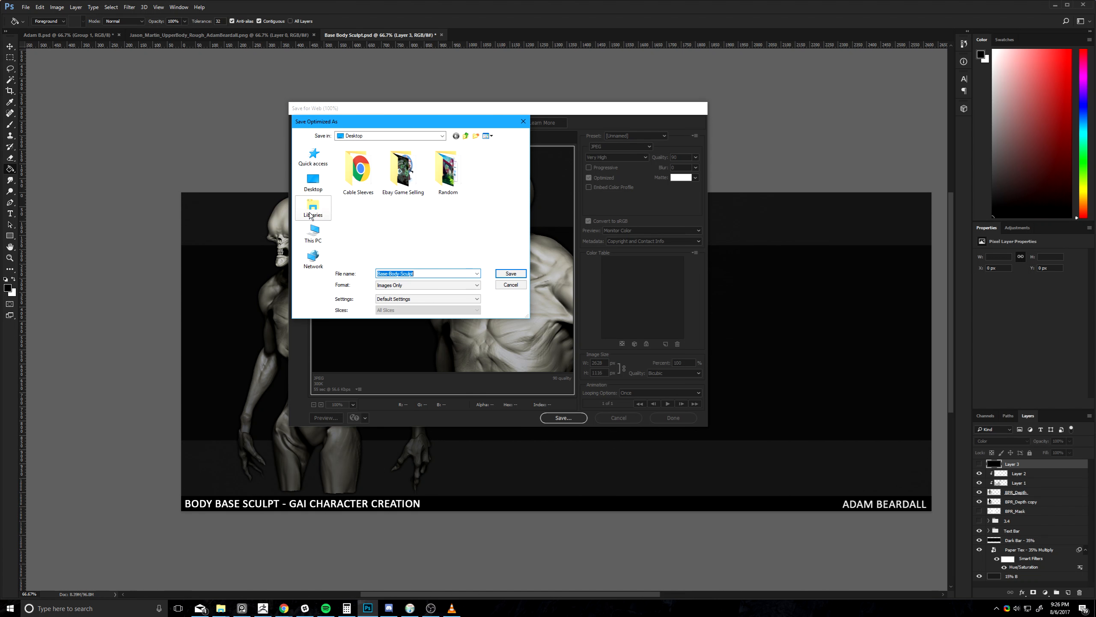
{"action": "left_click", "coordinate": [313, 234]}
{"action": "scroll", "coordinate": [366, 236], "scroll_direction": "down", "scroll_amount": 2}
{"action": "double_click", "coordinate": [378, 202]}
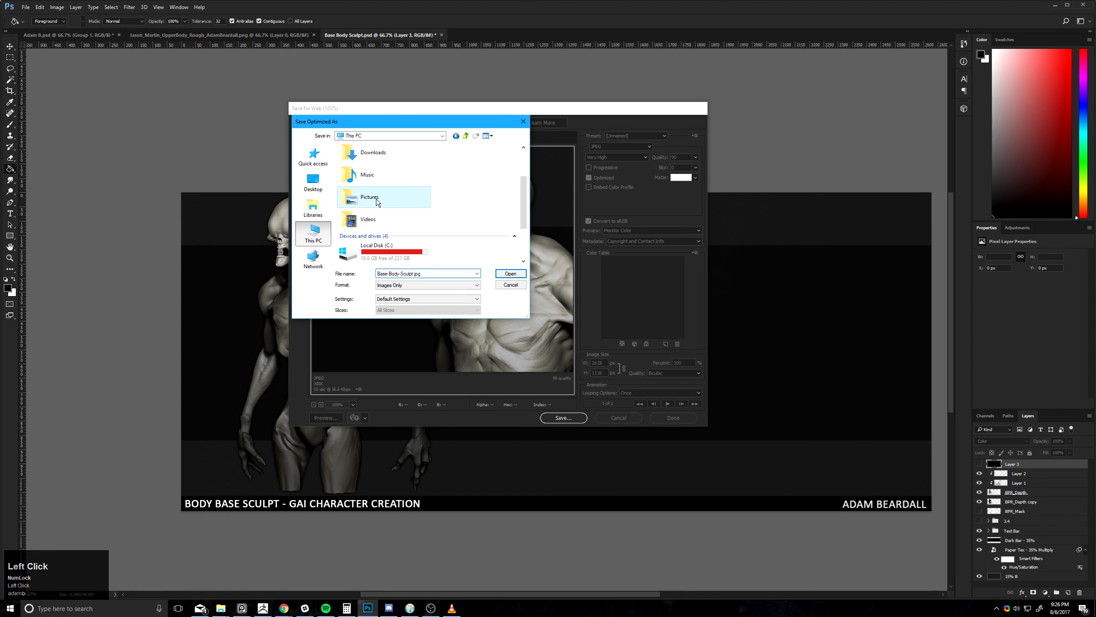
{"action": "double_click", "coordinate": [400, 175]}
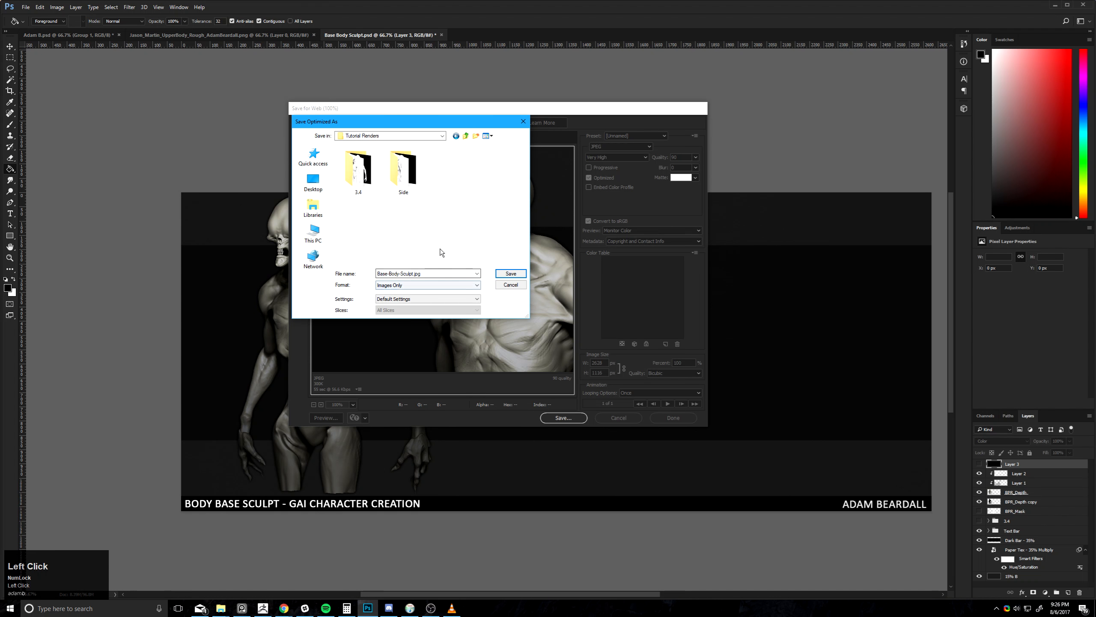
{"action": "left_click", "coordinate": [508, 275]}
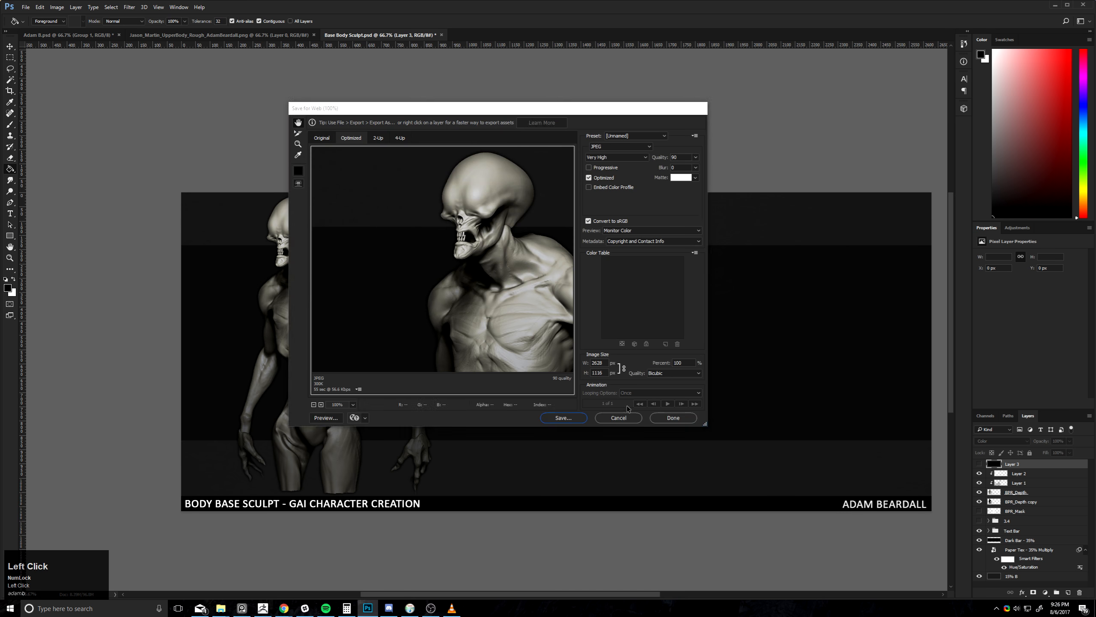
- Minimize Photoshop and go to the Tutorial Renders folder in File Explorer, selecting the exported Base-Body-Sculpt image
{"action": "left_click", "coordinate": [1055, 5]}
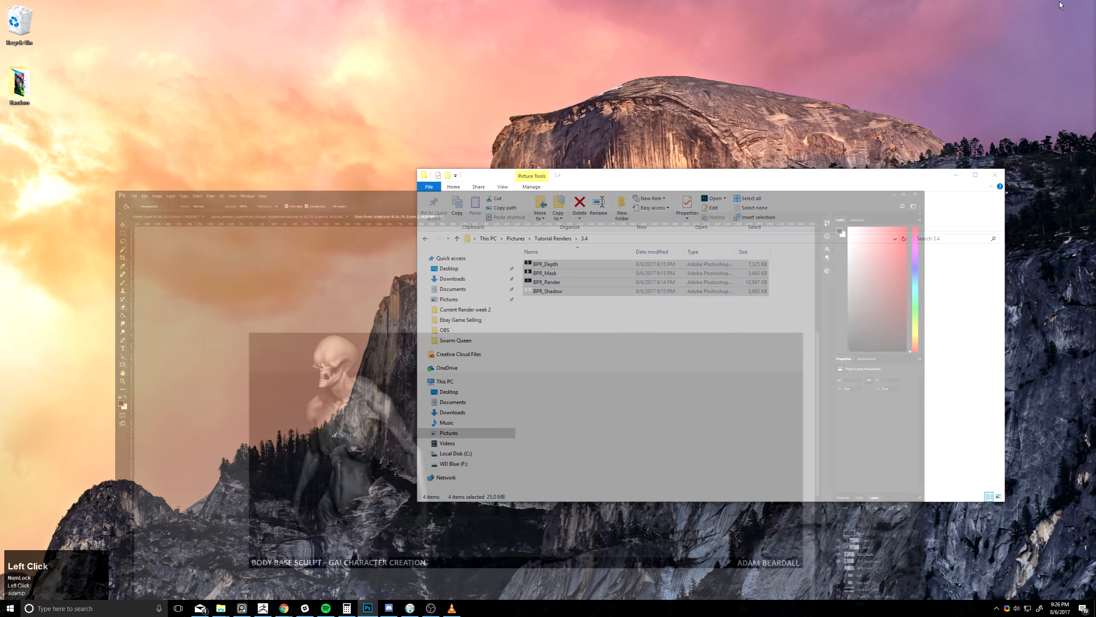
{"action": "left_click", "coordinate": [340, 294]}
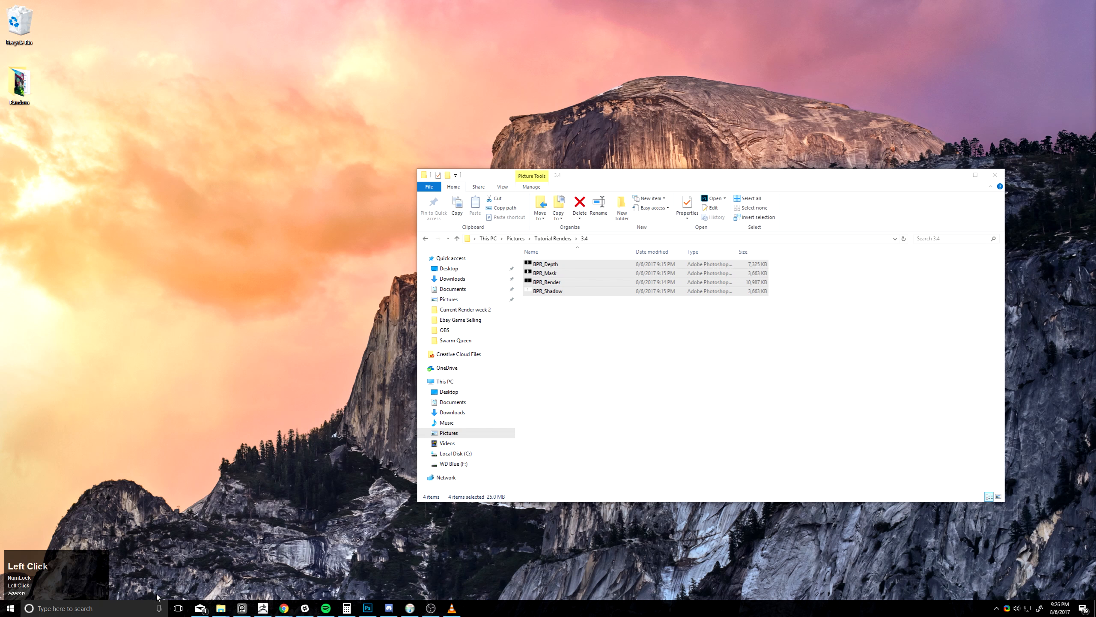
{"action": "left_click", "coordinate": [539, 327]}
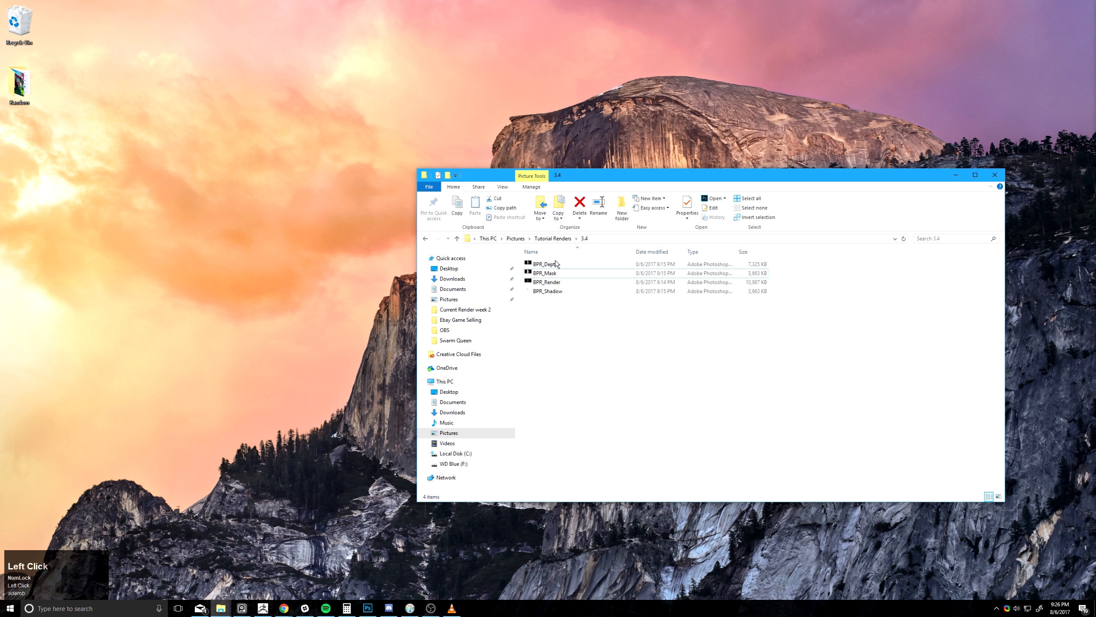
{"action": "left_click", "coordinate": [560, 236]}
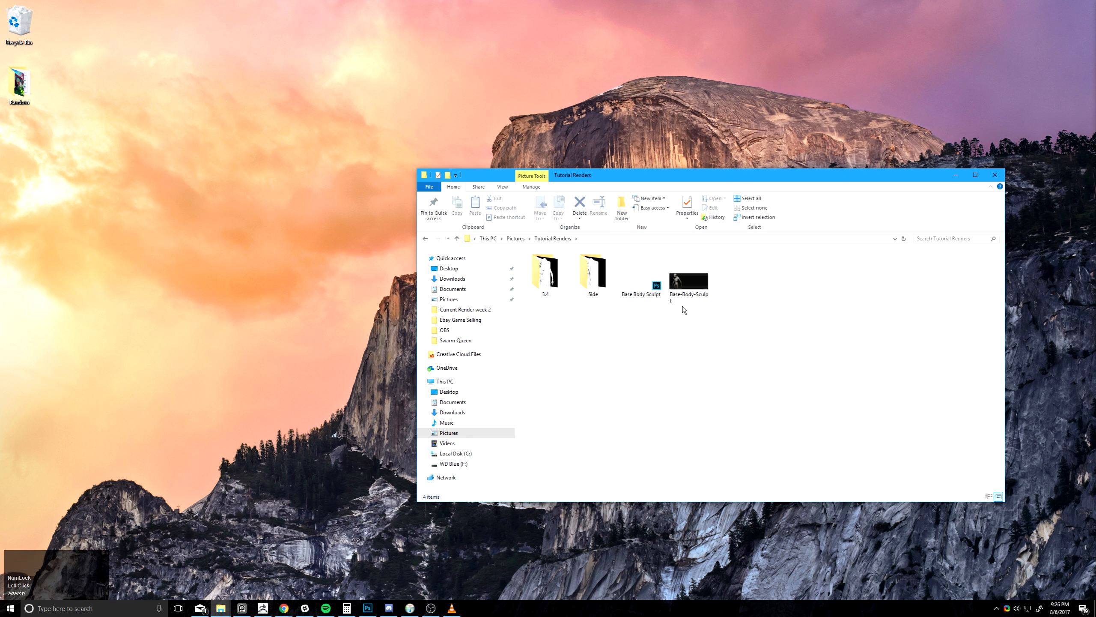
{"action": "left_click", "coordinate": [684, 284]}
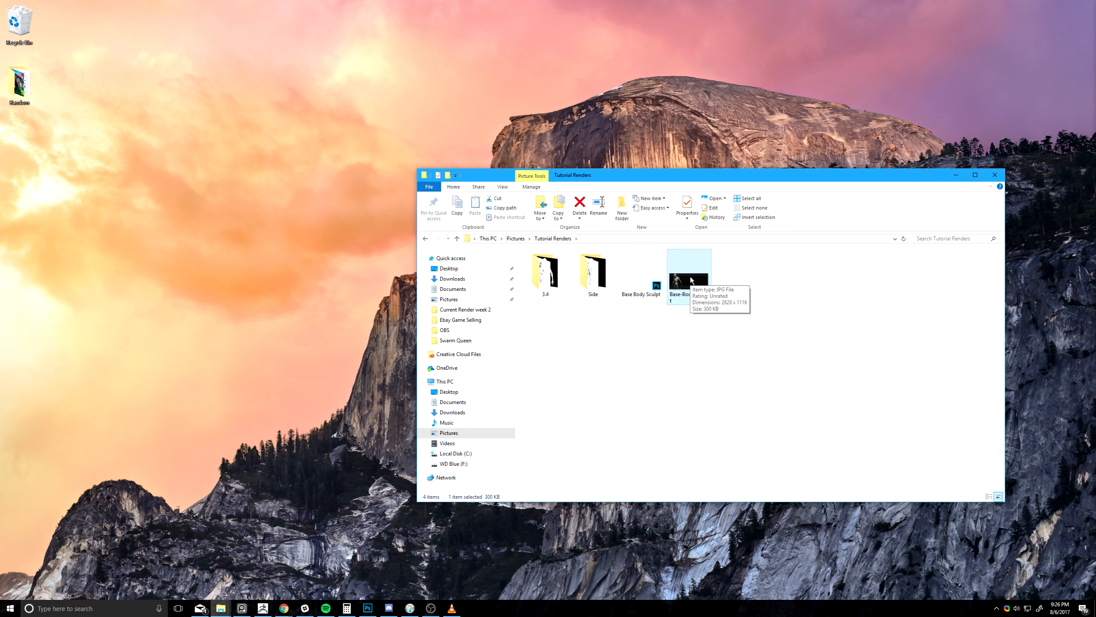
- Open the exported Base-Body-Sculpt.jpg in Photos, inspect the creature's head and torso up close, and close the viewer
{"action": "double_click", "coordinate": [691, 279]}
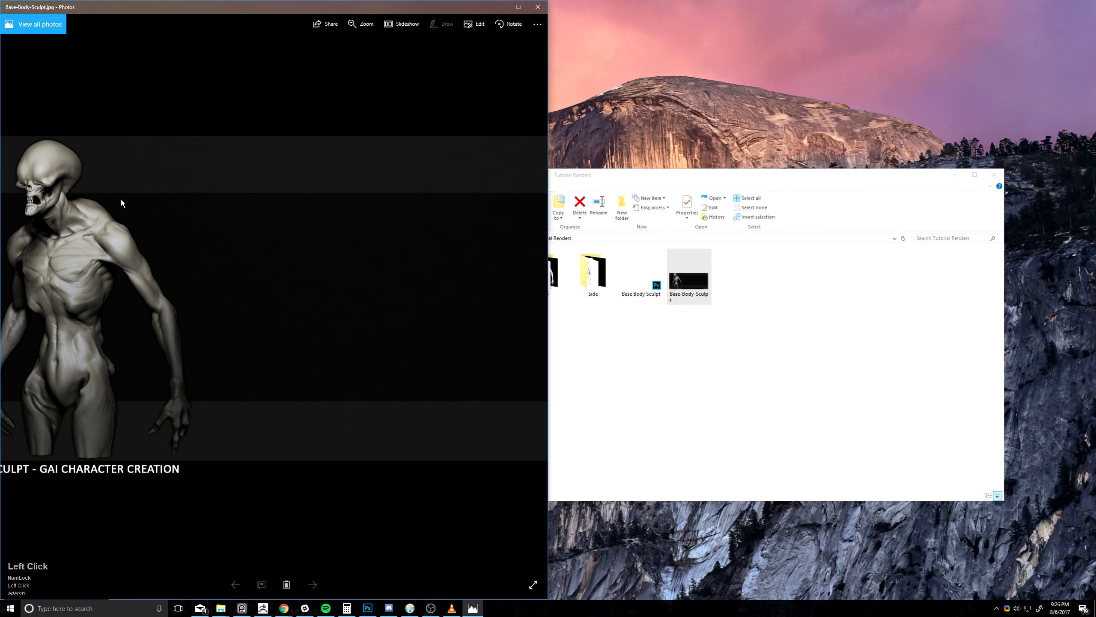
{"action": "scroll", "coordinate": [121, 199], "scroll_direction": "up", "scroll_amount": 5}
{"action": "left_click_drag", "start_coordinate": [151, 168], "coordinate": [362, 251]}
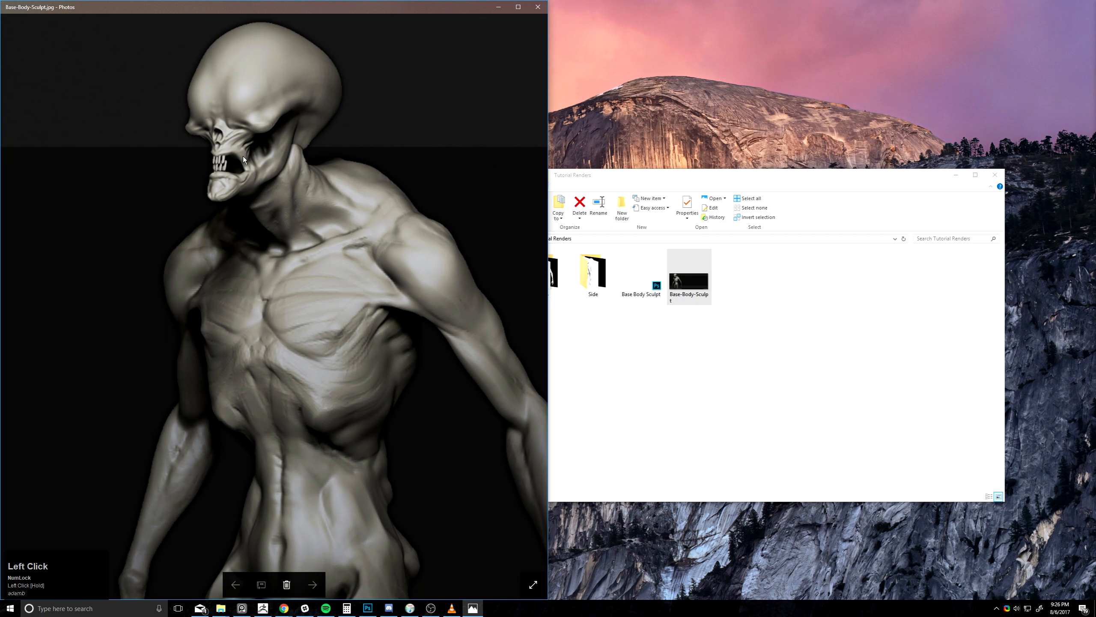
{"action": "left_click", "coordinate": [538, 6]}
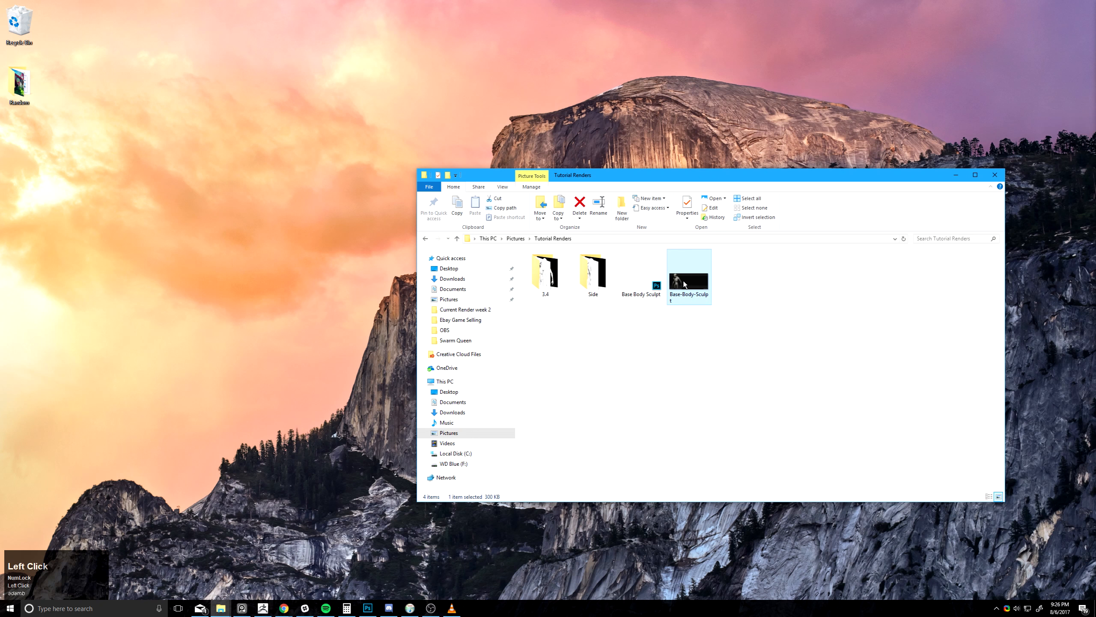
- Check the upload options for the Base-Body-Sculpt image and view the ShareX website at getsharex.com in Chrome
{"action": "right_click", "coordinate": [683, 281]}
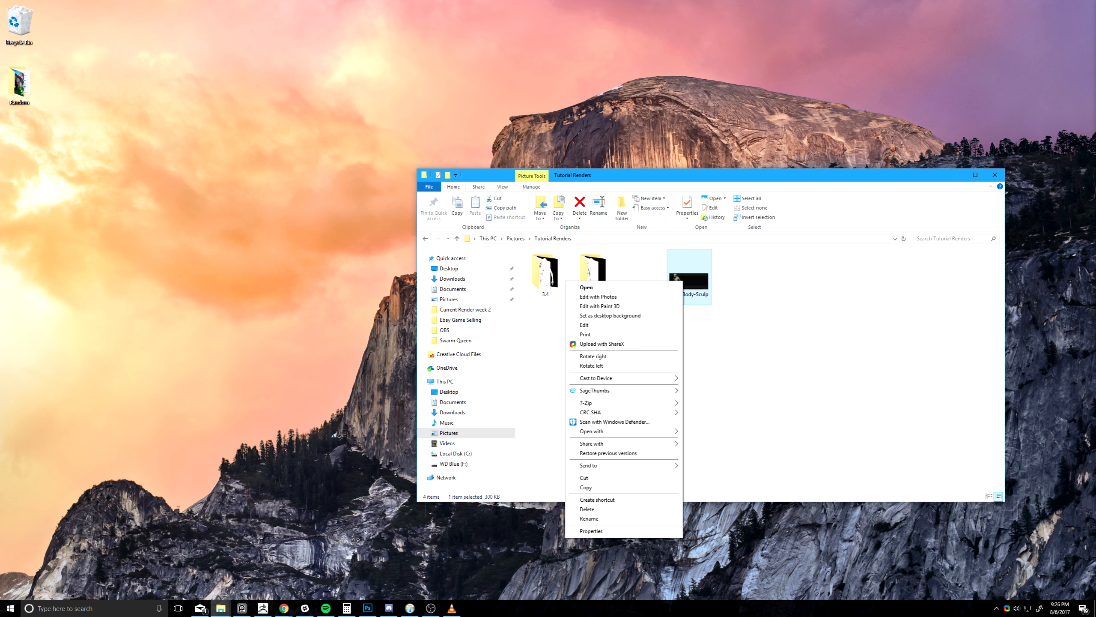
{"action": "left_click", "coordinate": [1095, 344]}
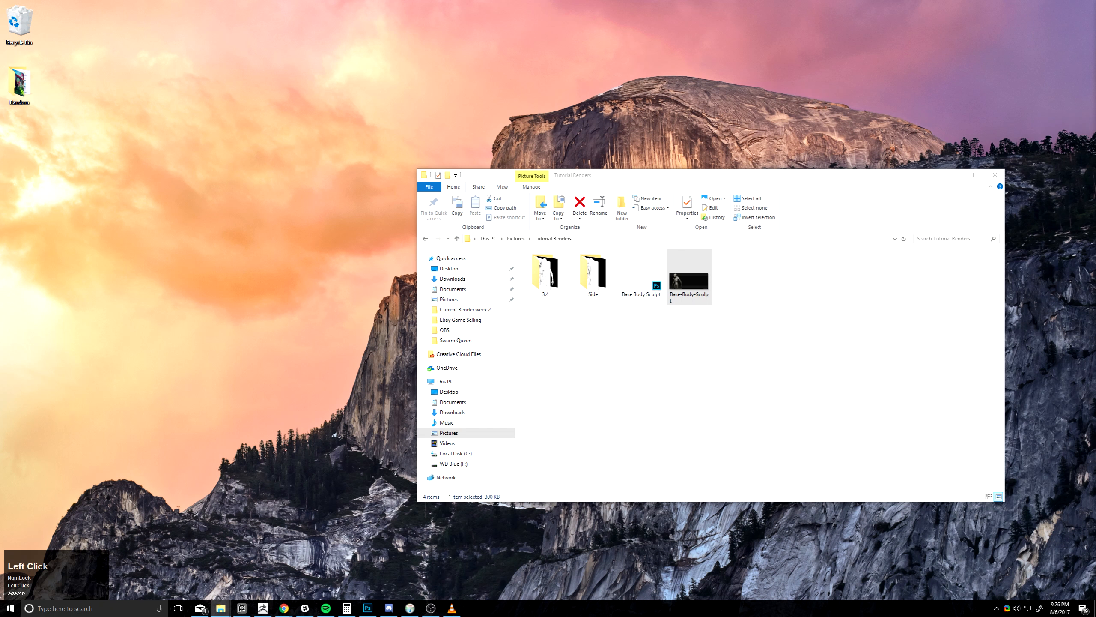
{"action": "key", "text": "ctrl+g"}
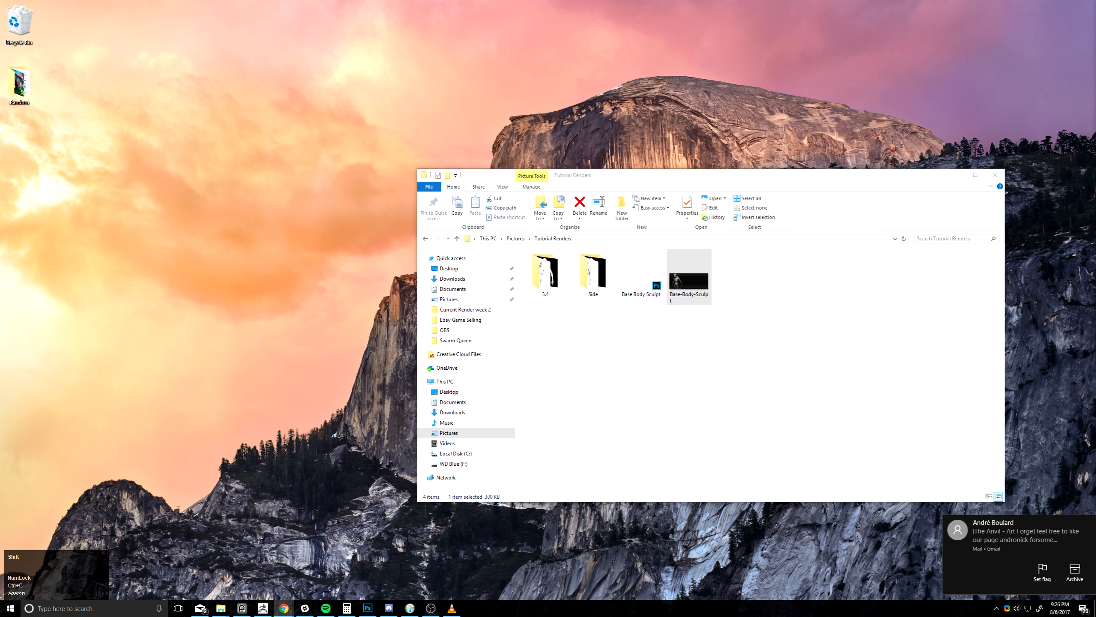
{"action": "key", "text": "Return"}
{"action": "left_click", "coordinate": [1084, 524]}
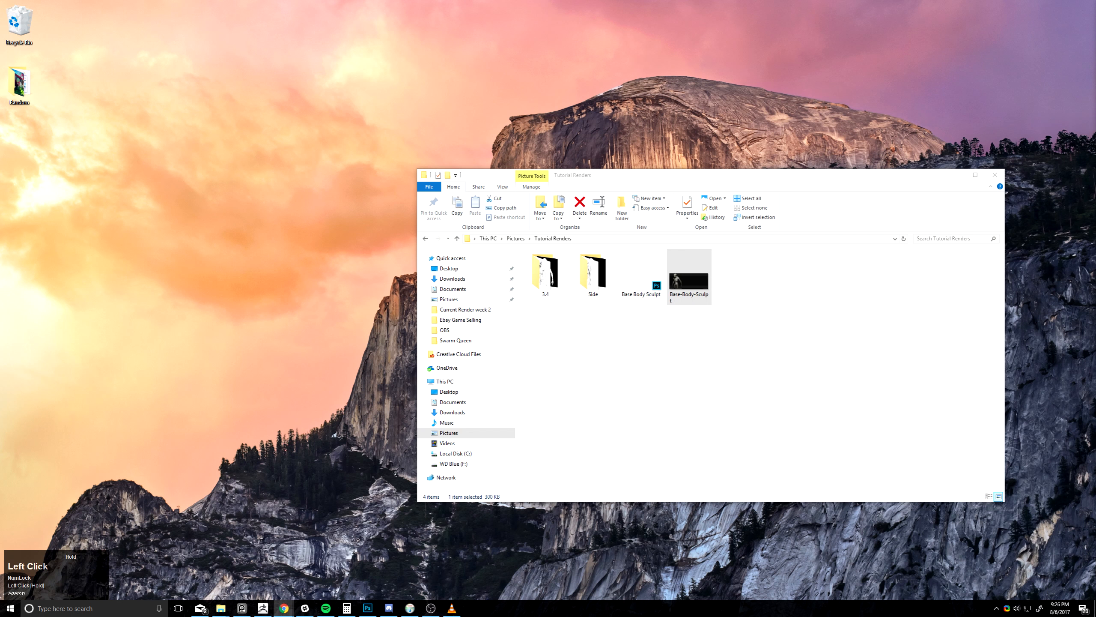
{"action": "left_click_drag", "start_coordinate": [1095, 39], "coordinate": [705, 95]}
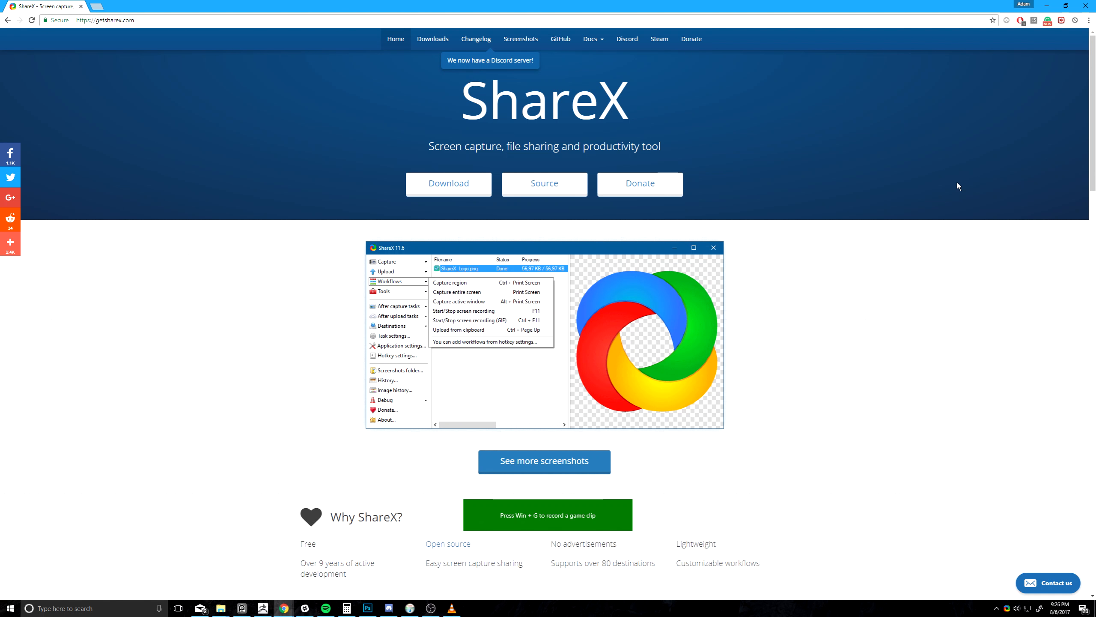
{"action": "left_click", "coordinate": [1046, 5]}
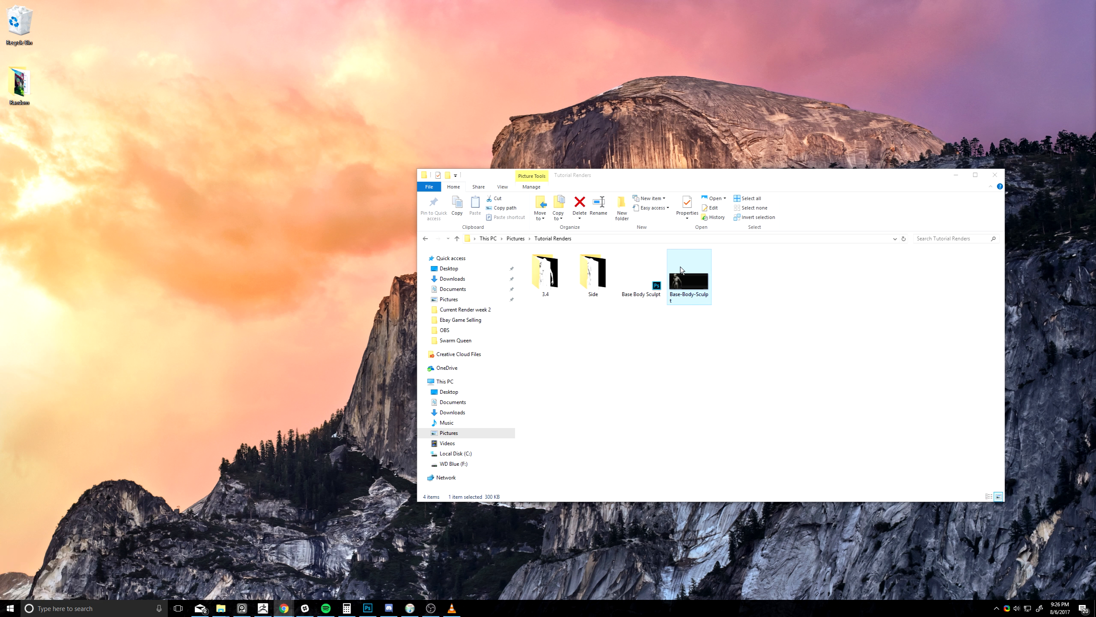
{"action": "right_click", "coordinate": [681, 269]}
{"action": "left_click", "coordinate": [594, 330]}
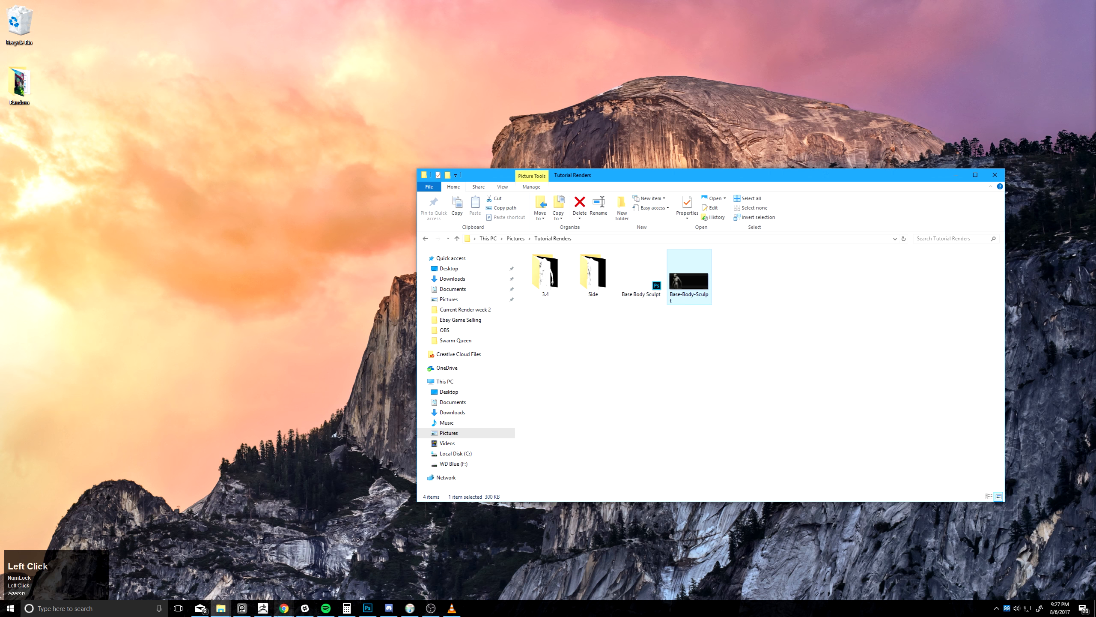
{"action": "left_click", "coordinate": [284, 608]}
{"action": "left_click", "coordinate": [491, 573]}
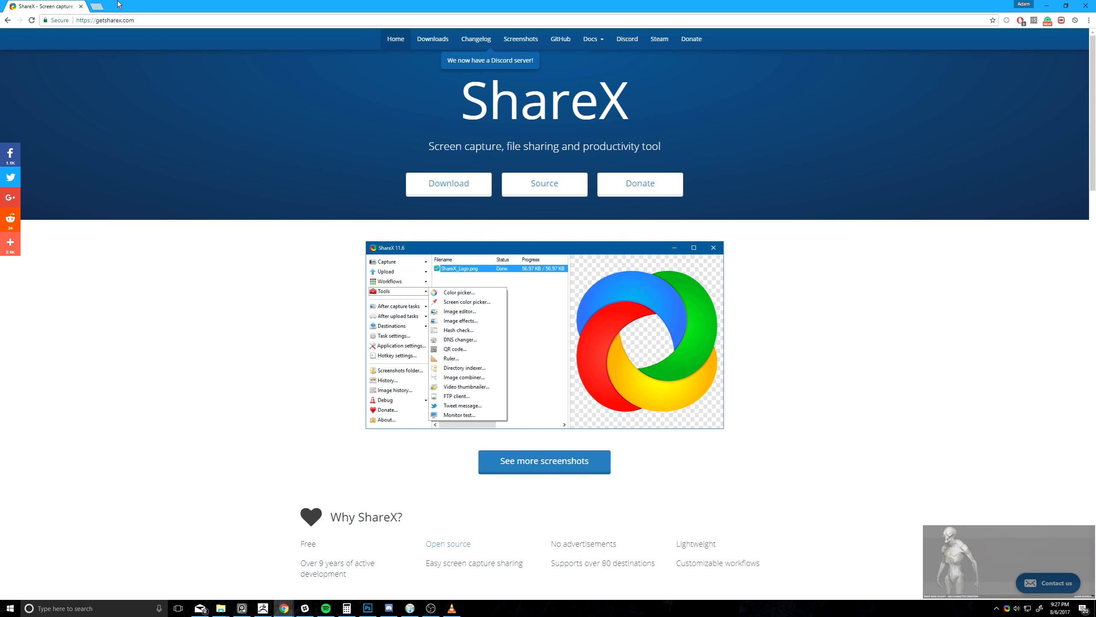
{"action": "left_click", "coordinate": [96, 6]}
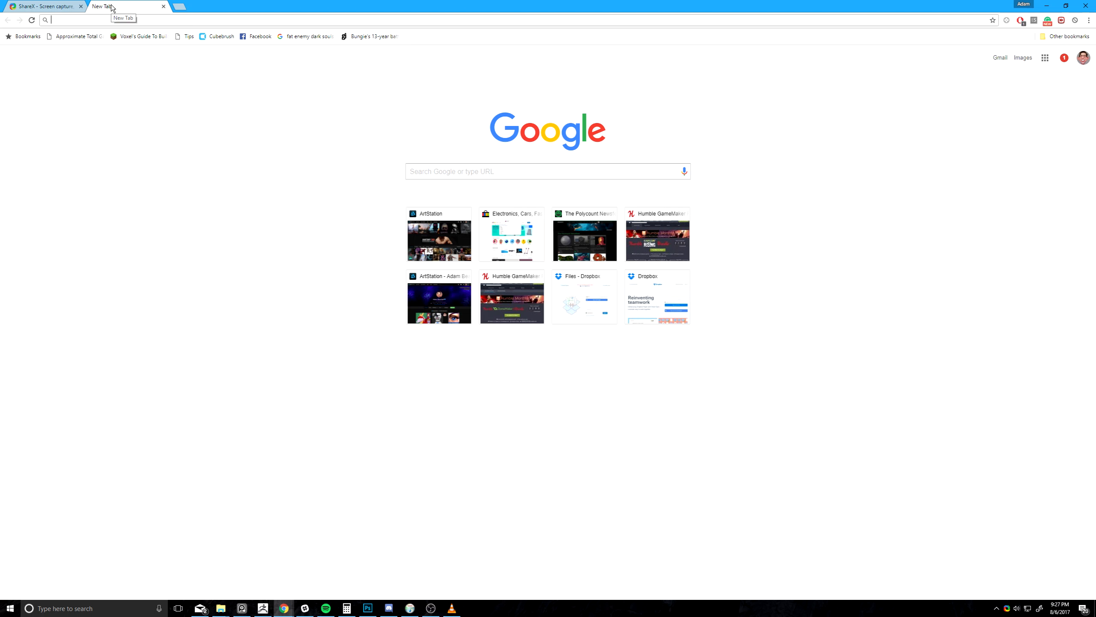
{"action": "type", "text": "https://puu.sh/x3CLF/be36eb1d10.jpg"}
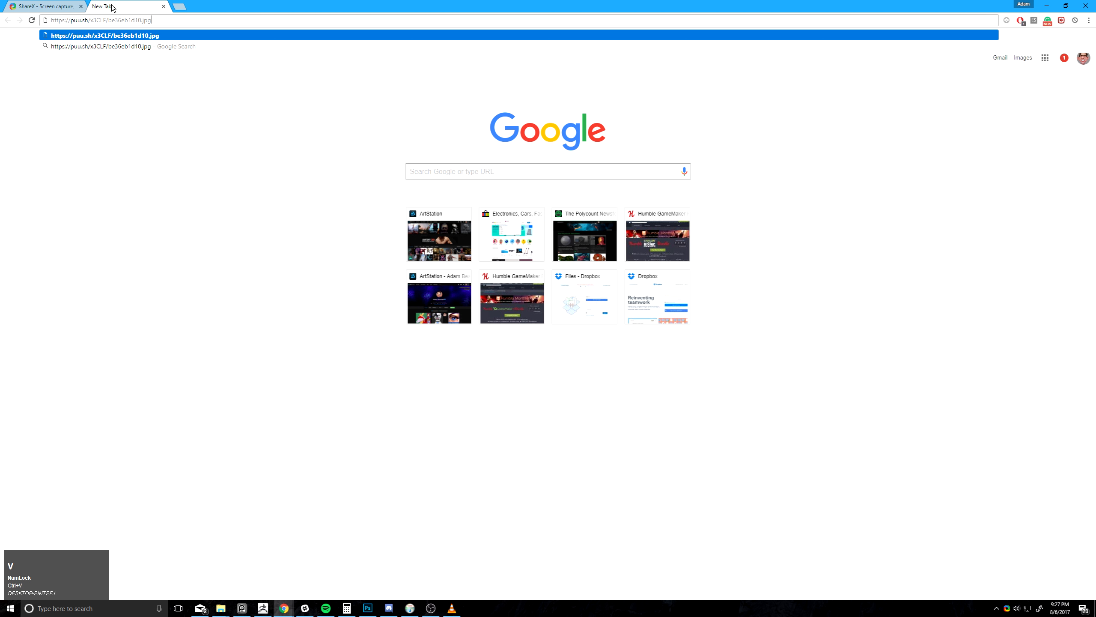
{"action": "key", "text": "Return"}
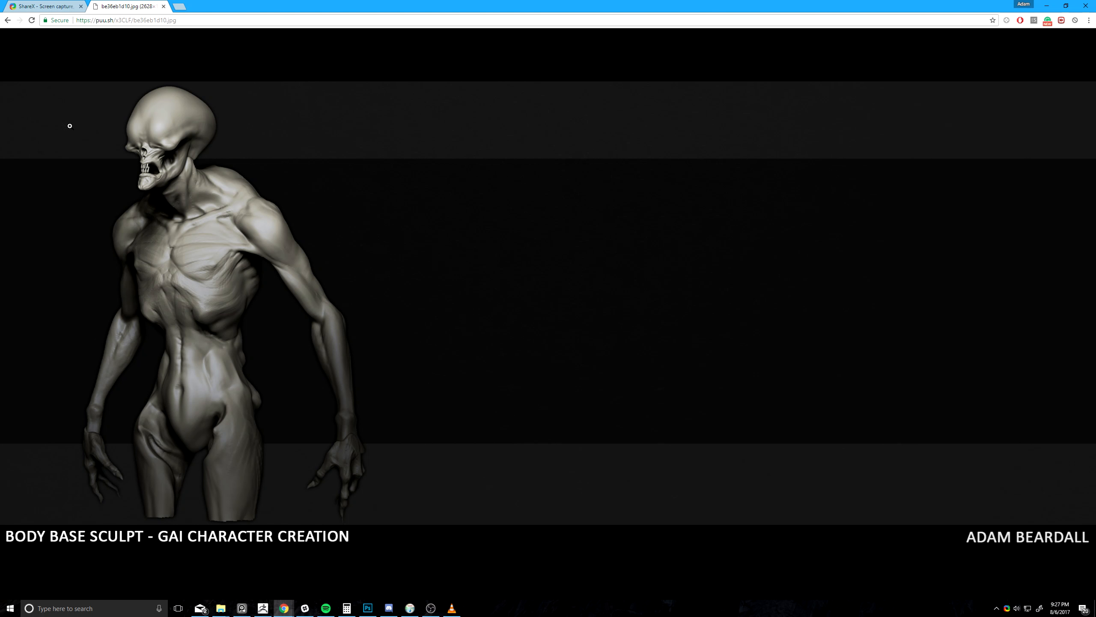
{"action": "left_click", "coordinate": [163, 7]}
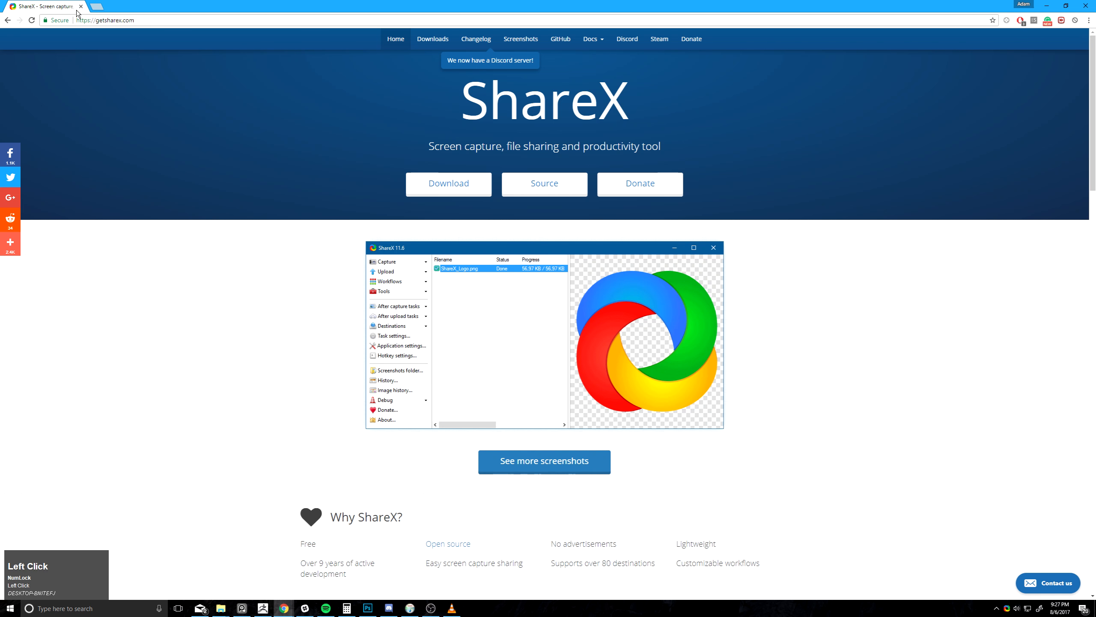
{"action": "left_click_drag", "start_coordinate": [288, 544], "coordinate": [341, 561]}
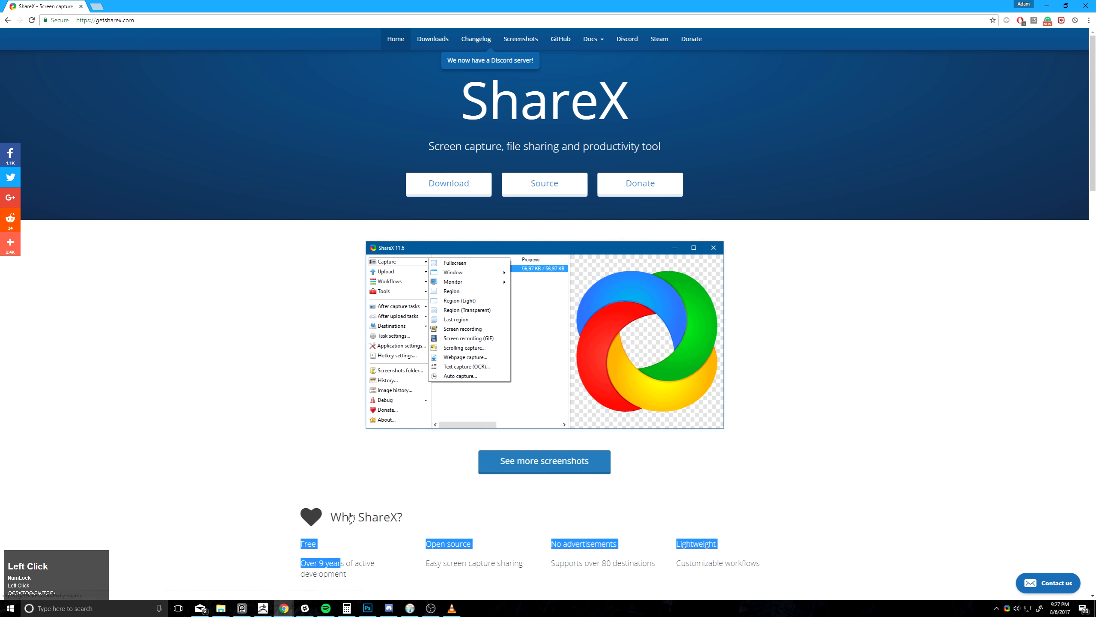
{"action": "left_click", "coordinate": [439, 217]}
{"action": "left_click", "coordinate": [96, 4]}
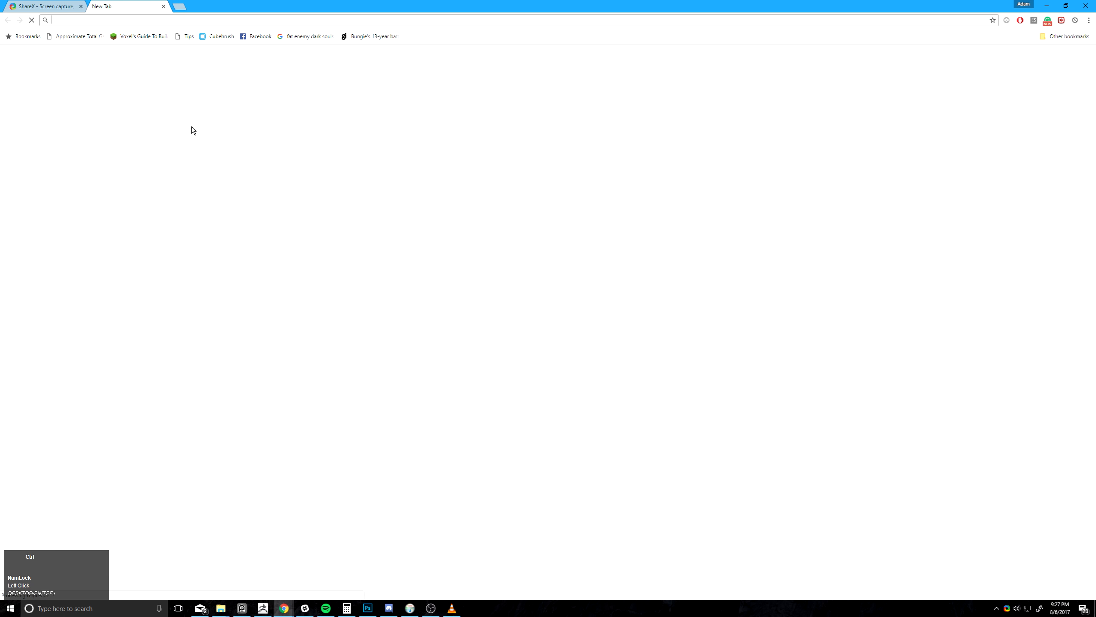
{"action": "key", "text": "ctrl+v"}
{"action": "key", "text": "Escape"}
{"action": "left_click", "coordinate": [1087, 5]}
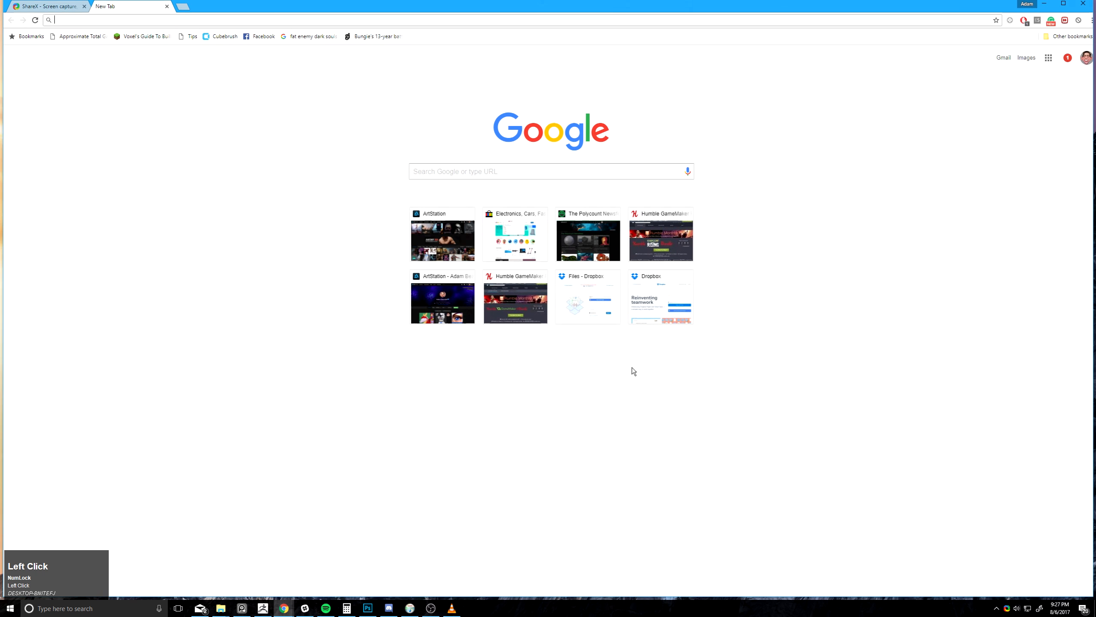
- Open the ShareX history, copy the URL of the uploaded Base-Body-Sculpt.jpg entry, and dismiss the history window
{"action": "right_click", "coordinate": [1008, 608]}
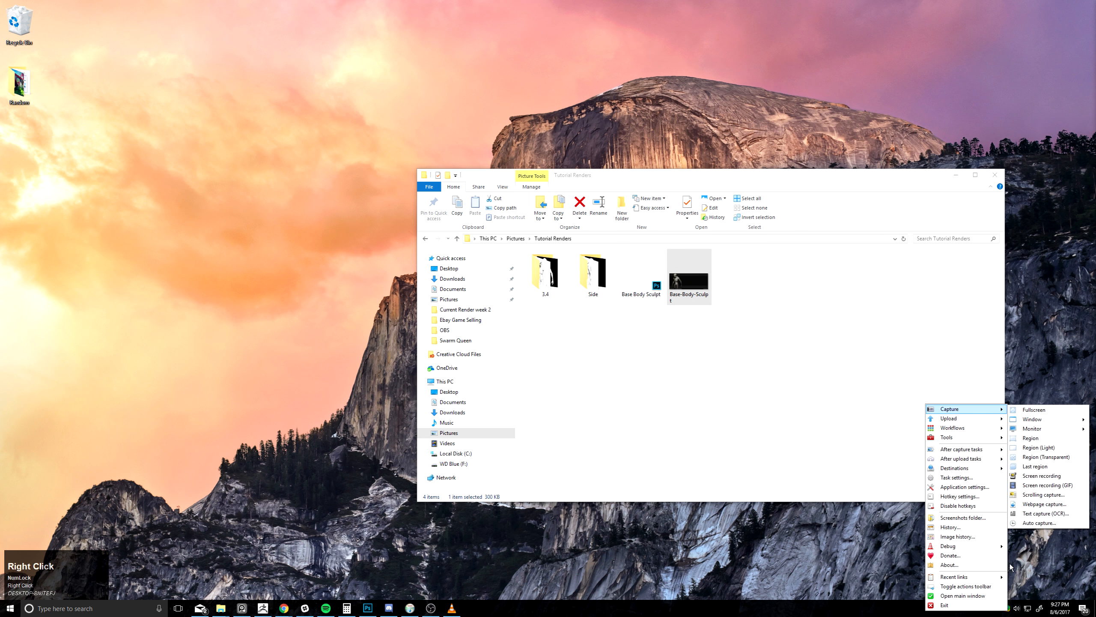
{"action": "left_click", "coordinate": [967, 527]}
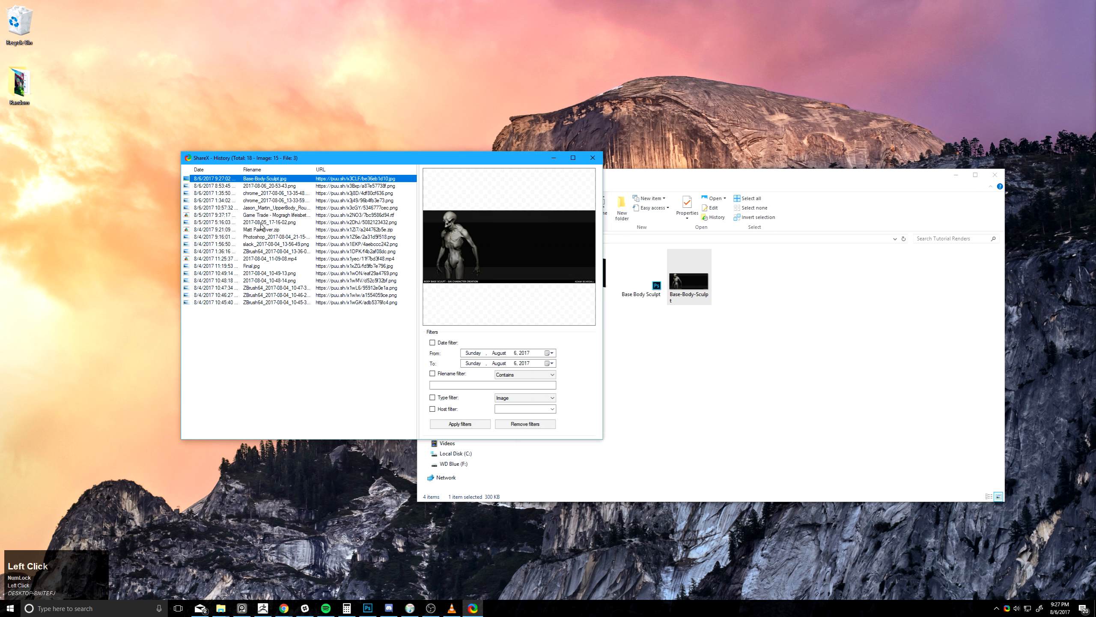
{"action": "left_click", "coordinate": [214, 186]}
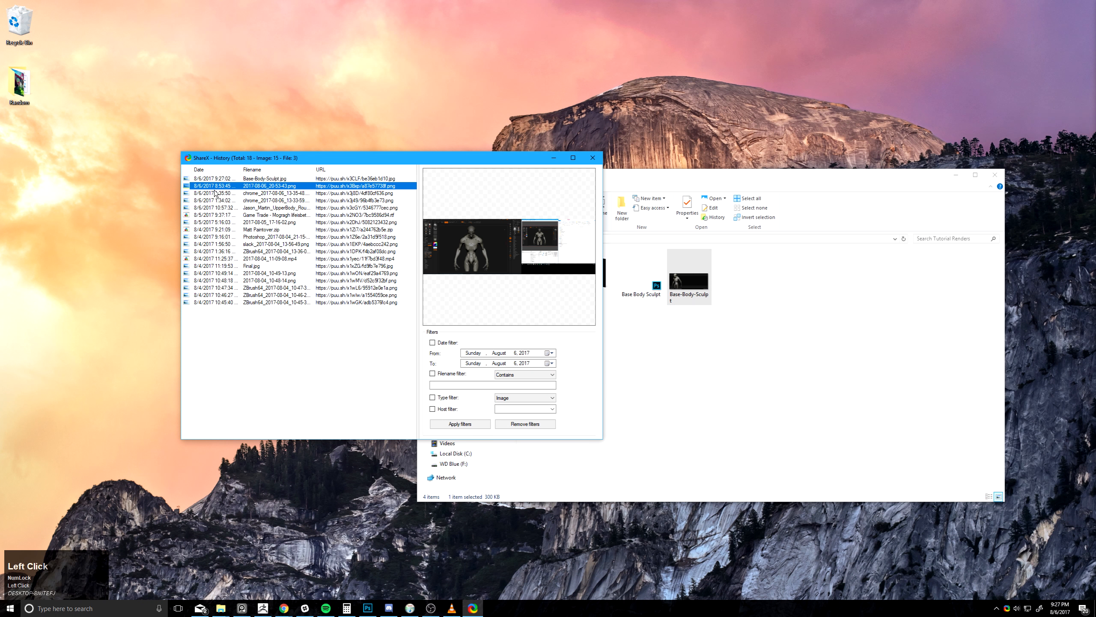
{"action": "left_click", "coordinate": [222, 179]}
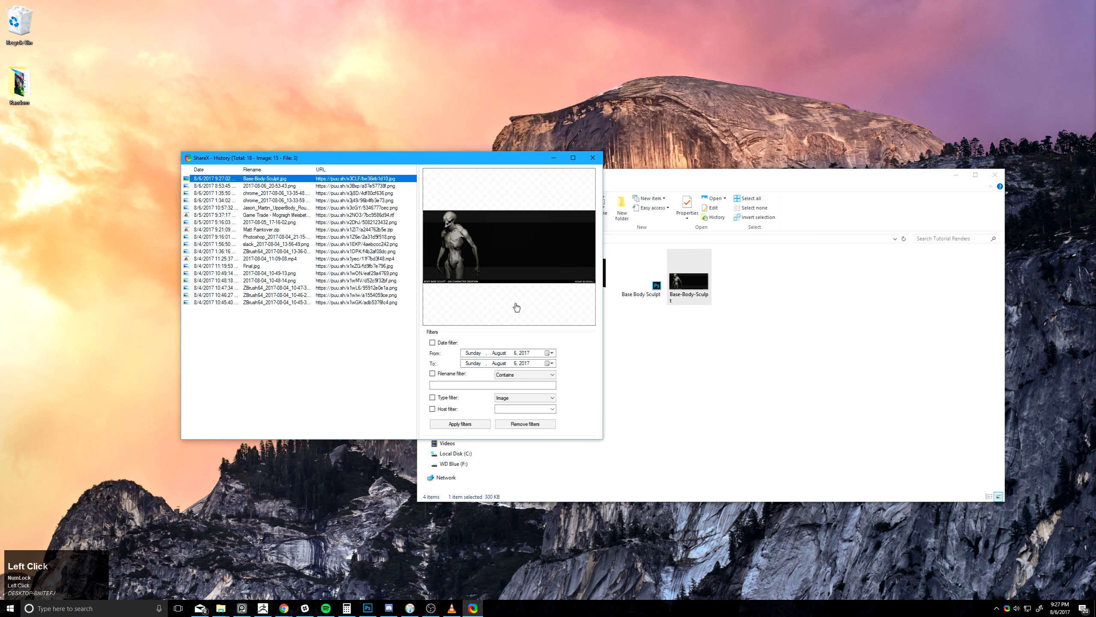
{"action": "right_click", "coordinate": [259, 179]}
{"action": "mouse_move", "coordinate": [271, 196]}
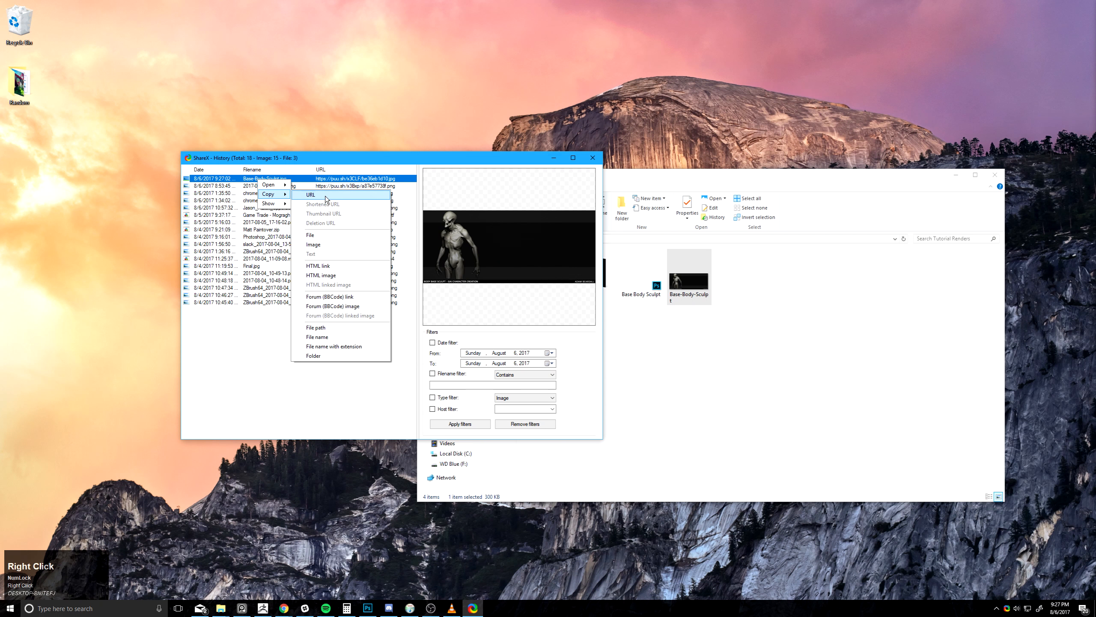
{"action": "left_click", "coordinate": [310, 195]}
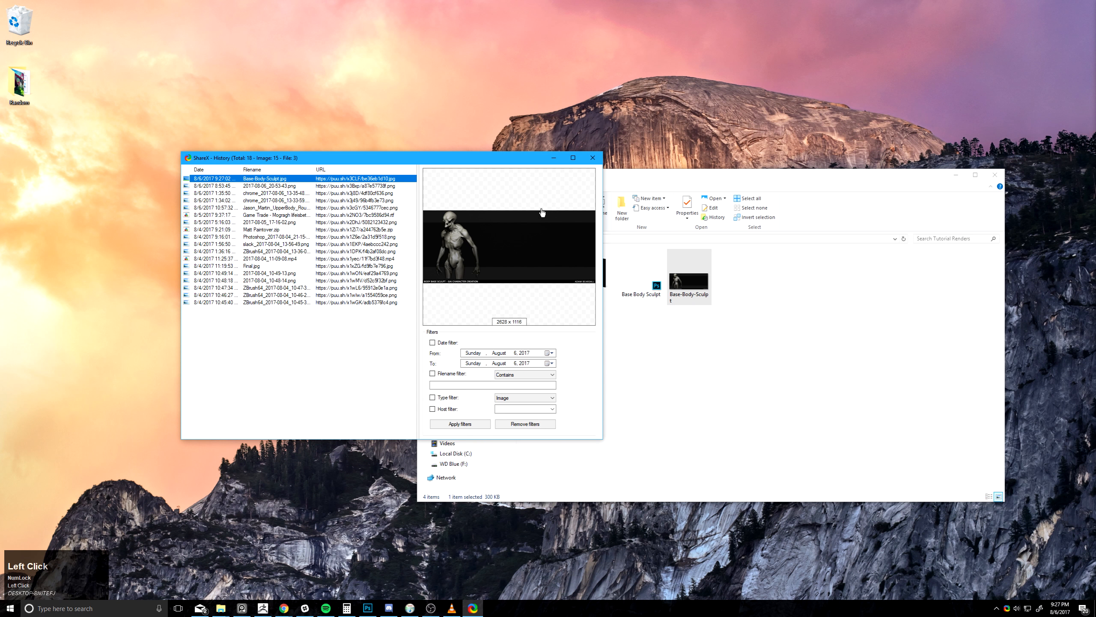
{"action": "left_click", "coordinate": [548, 157]}
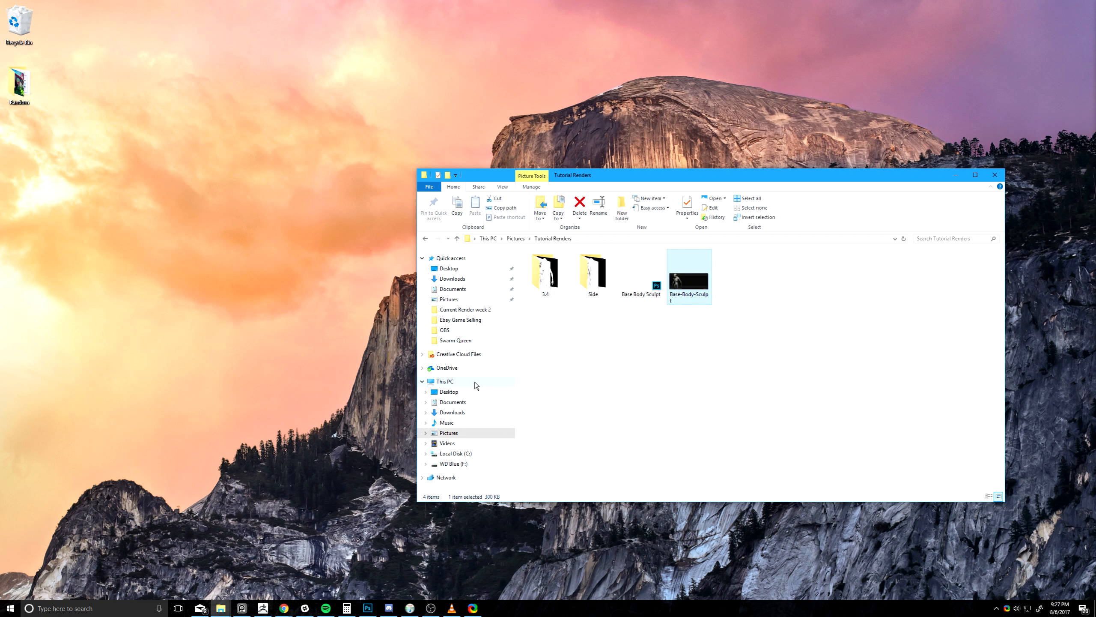
- Minimize the folder window, switch to ZBrush, and rotate the creature sculpt from the side to a front view
{"action": "left_click", "coordinate": [955, 175]}
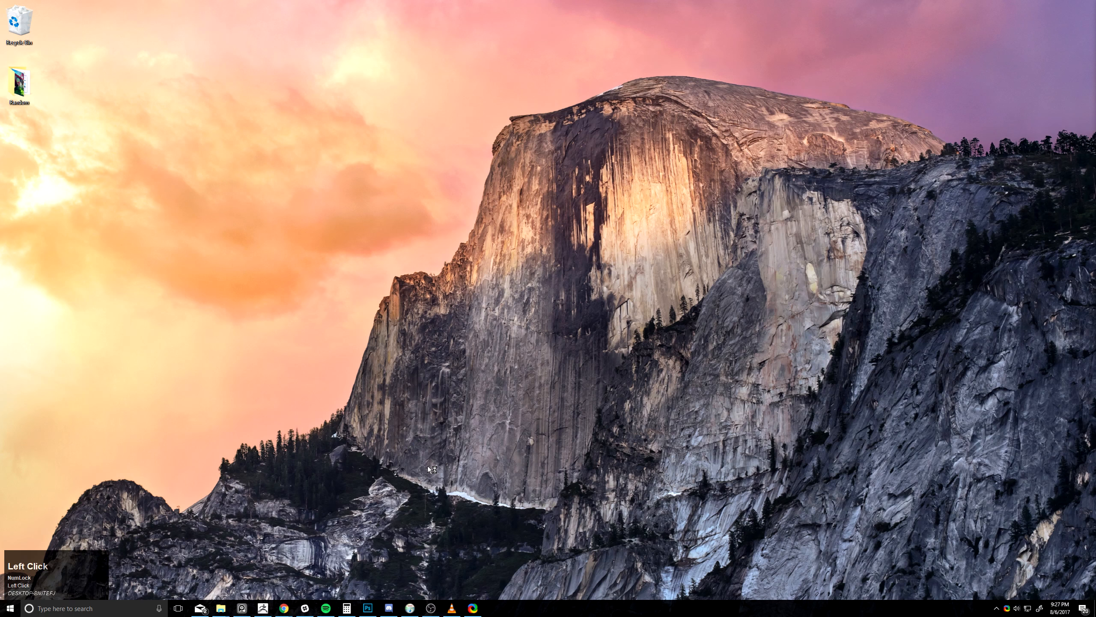
{"action": "left_click", "coordinate": [263, 608]}
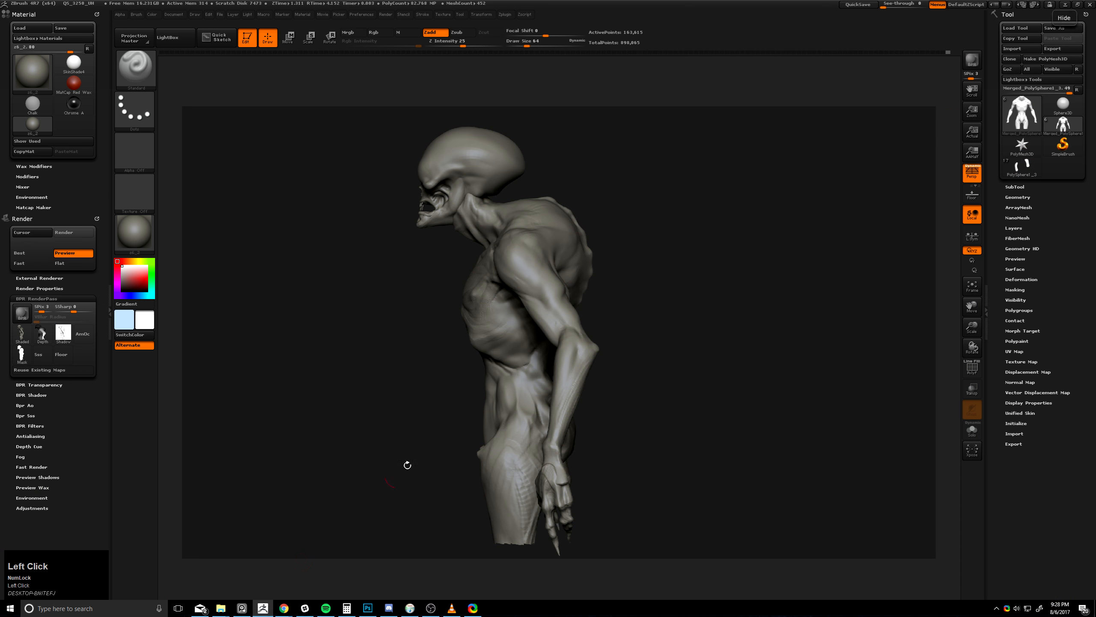
{"action": "left_click_drag", "start_coordinate": [638, 381], "coordinate": [749, 344]}
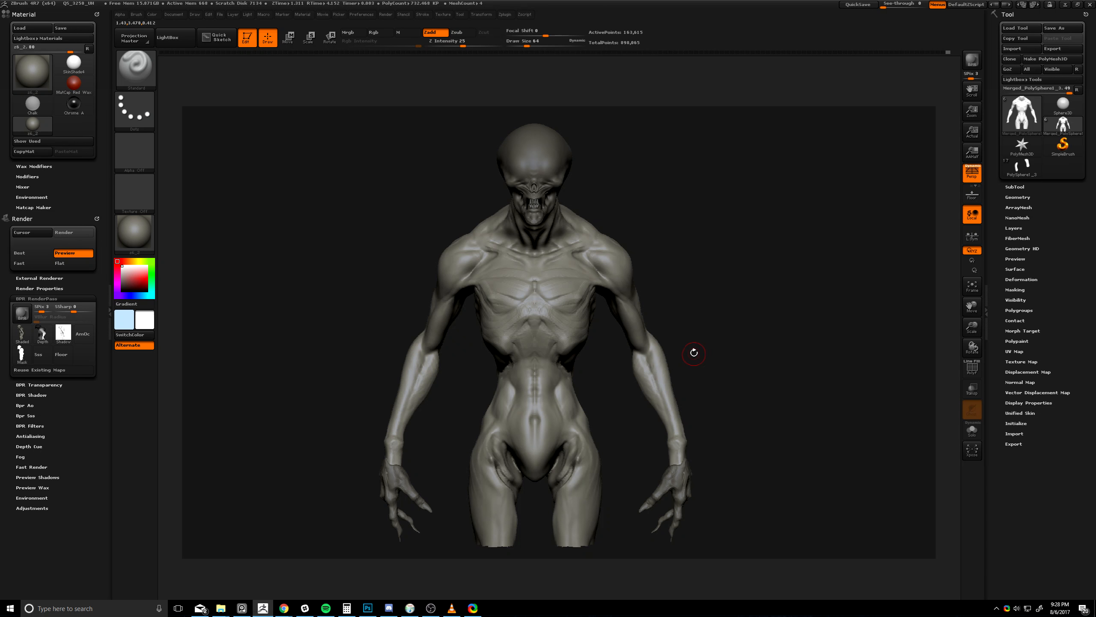
{"action": "left_click", "coordinate": [952, 362]}
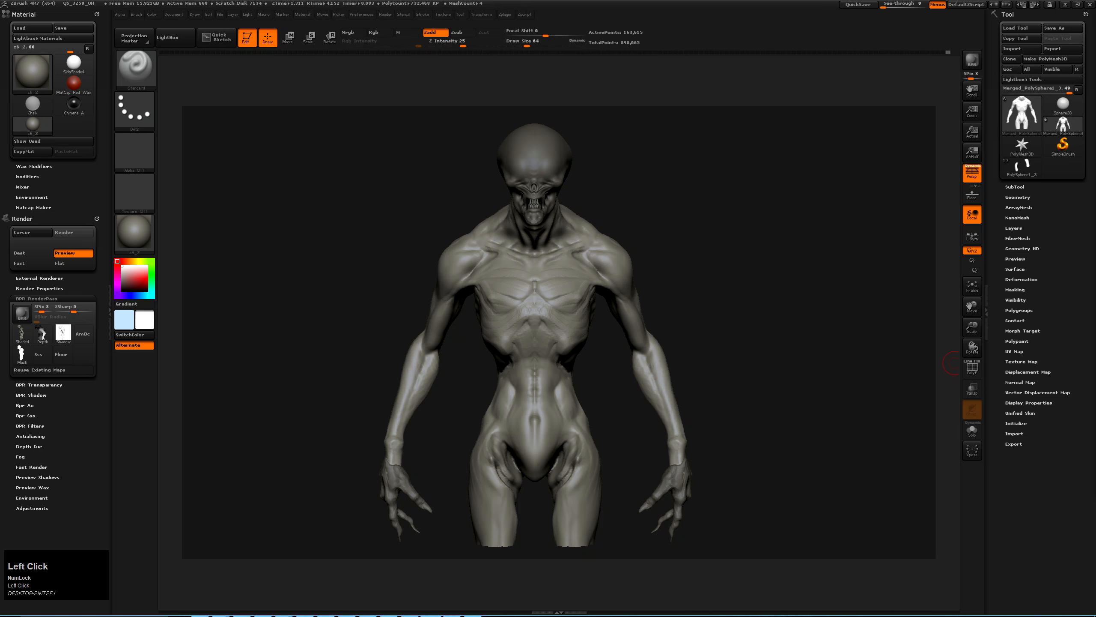